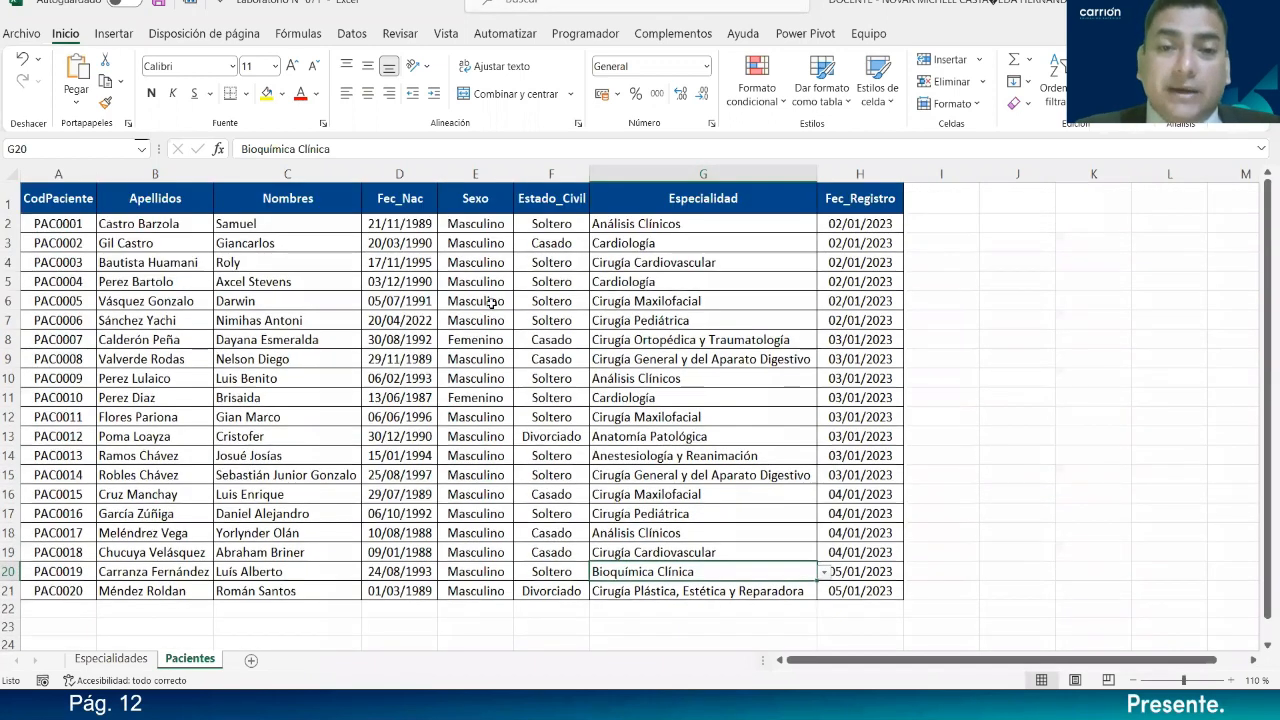
- Look over the Sexo column of the patient table and the empty rows below the table
left_click_drag(500, 224, 500, 598)
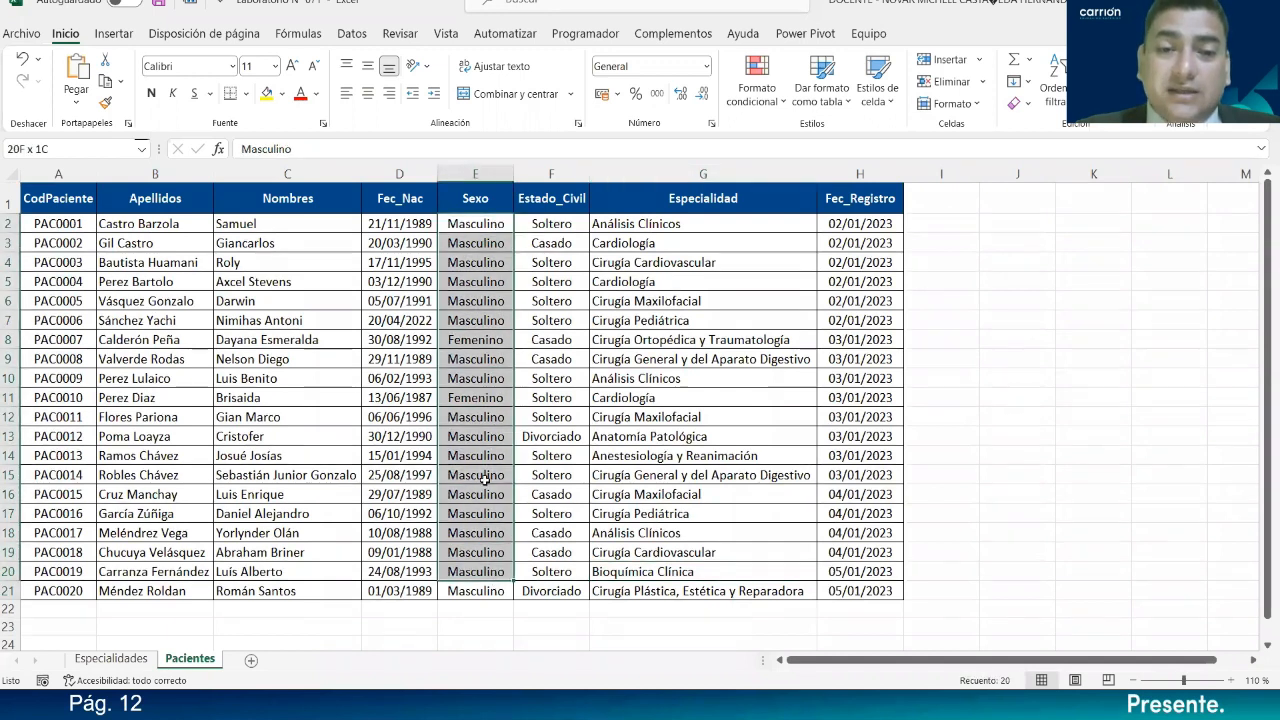
left_click(483, 345)
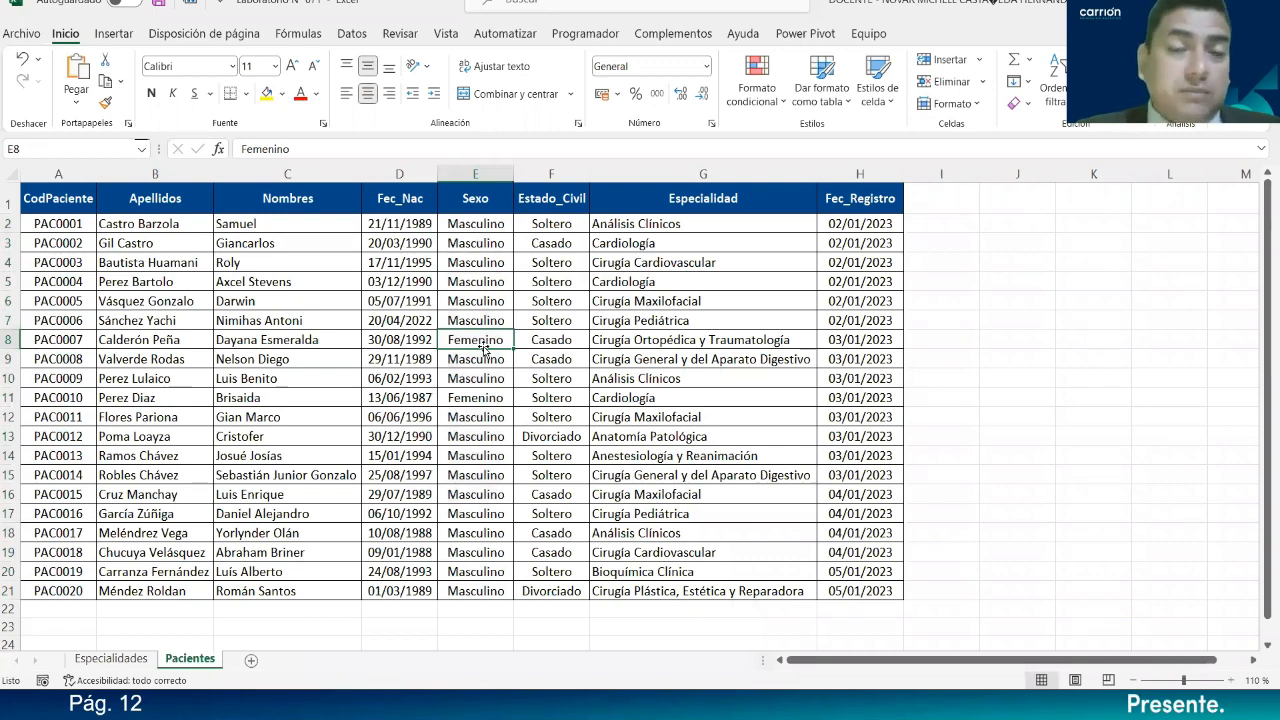
scroll(160, 517, "down", 2)
left_click(85, 537)
scroll(157, 534, "up", 2)
scroll(155, 539, "down", 1)
scroll(155, 539, "down", 1)
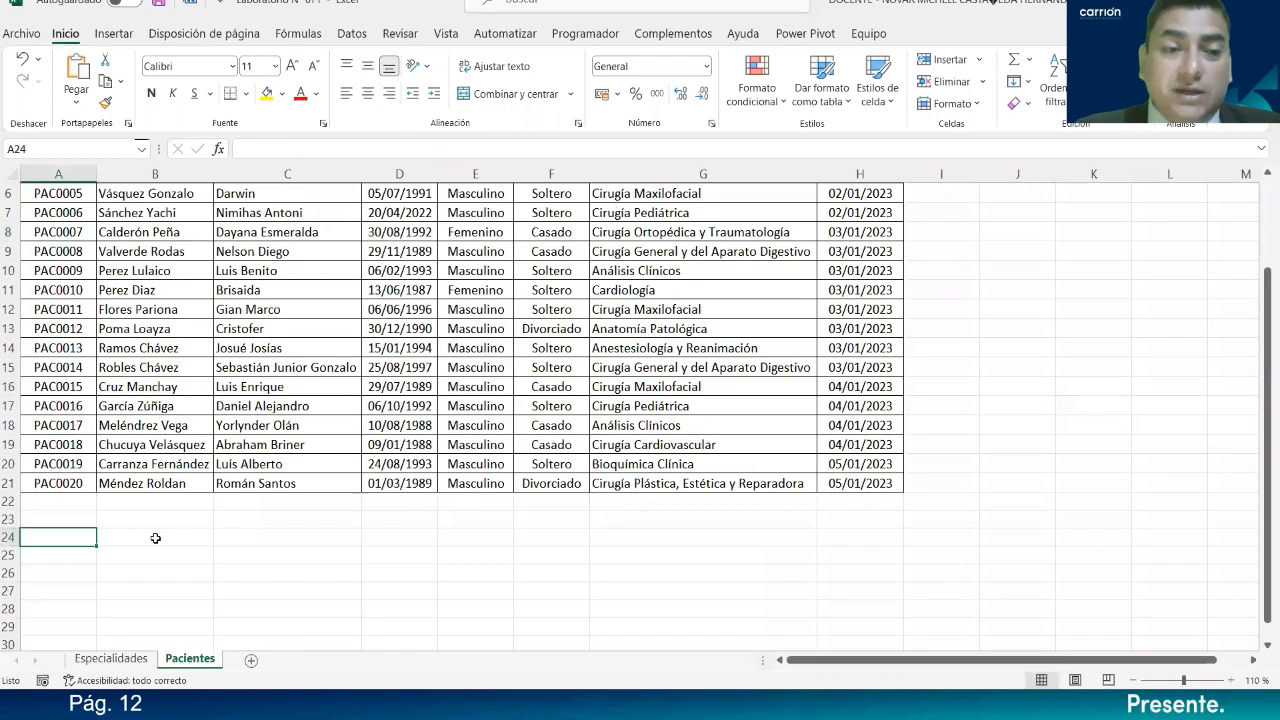
left_click(96, 517)
scroll(359, 530, "up", 2)
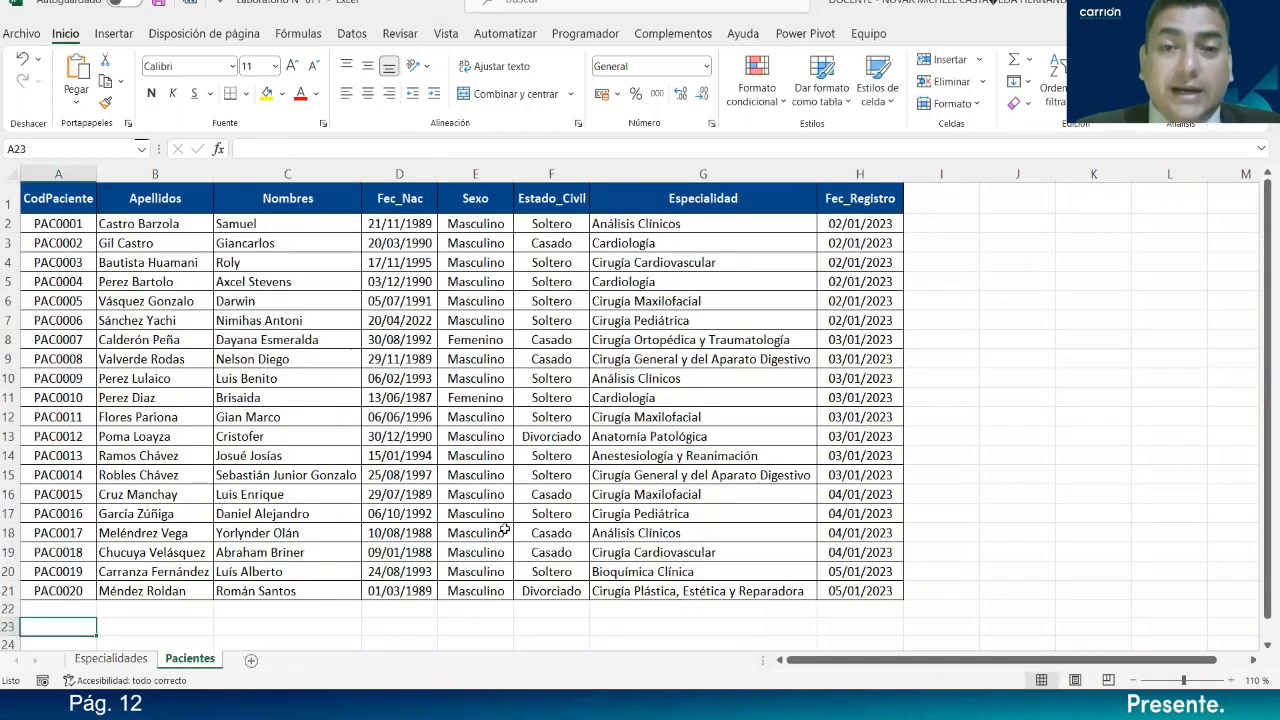
- Enter the headers "Sexo" in K1 and "N° de Pacientes" in L1, and fit column L to its content
left_click(1102, 196)
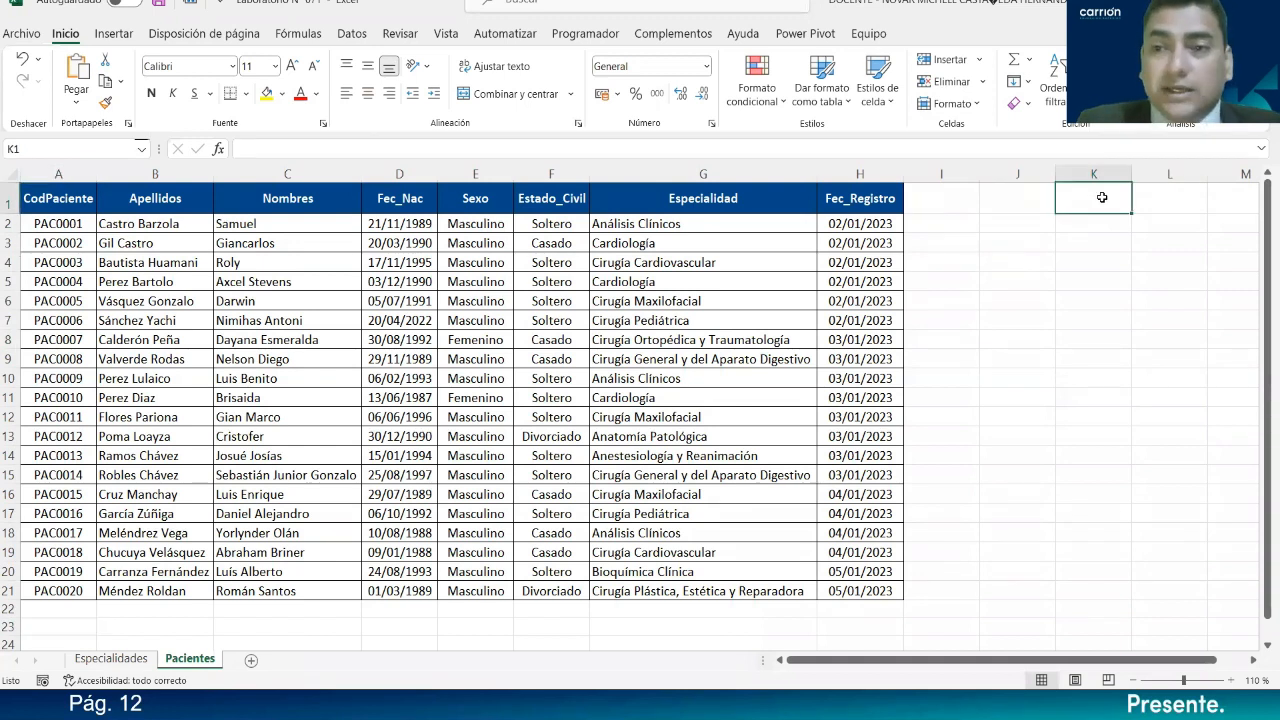
type("Sexo")
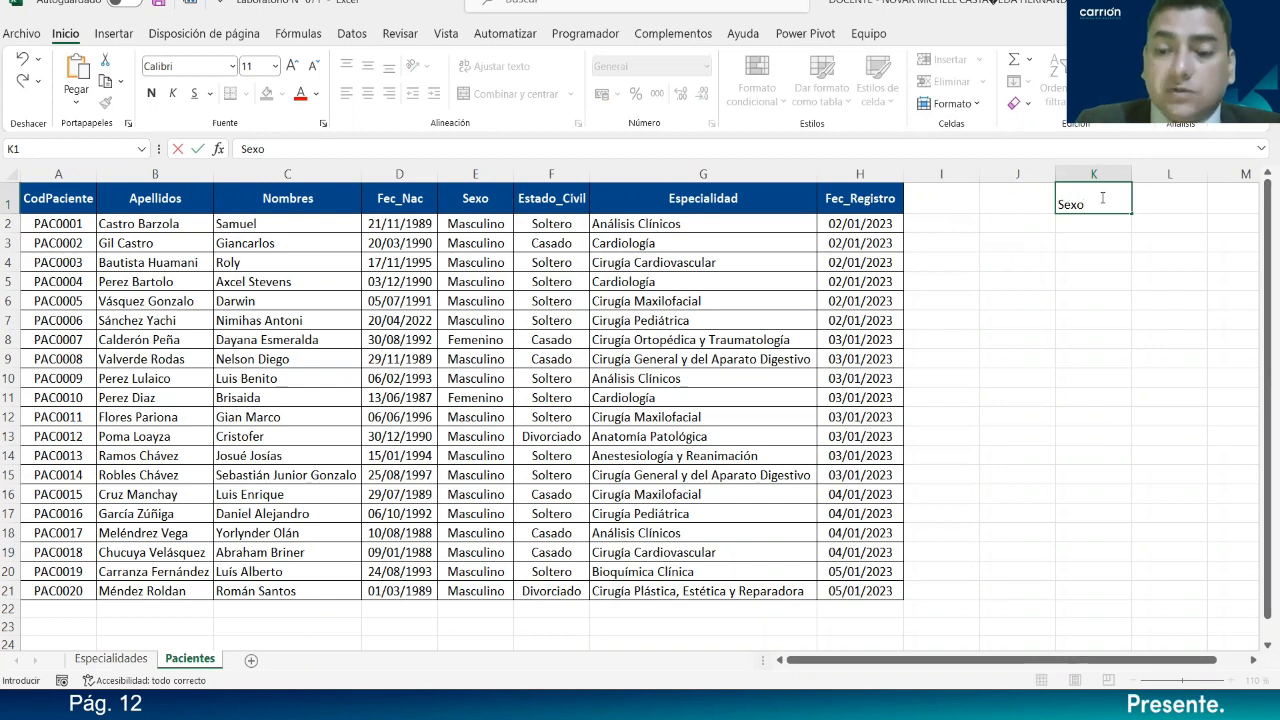
key("Tab")
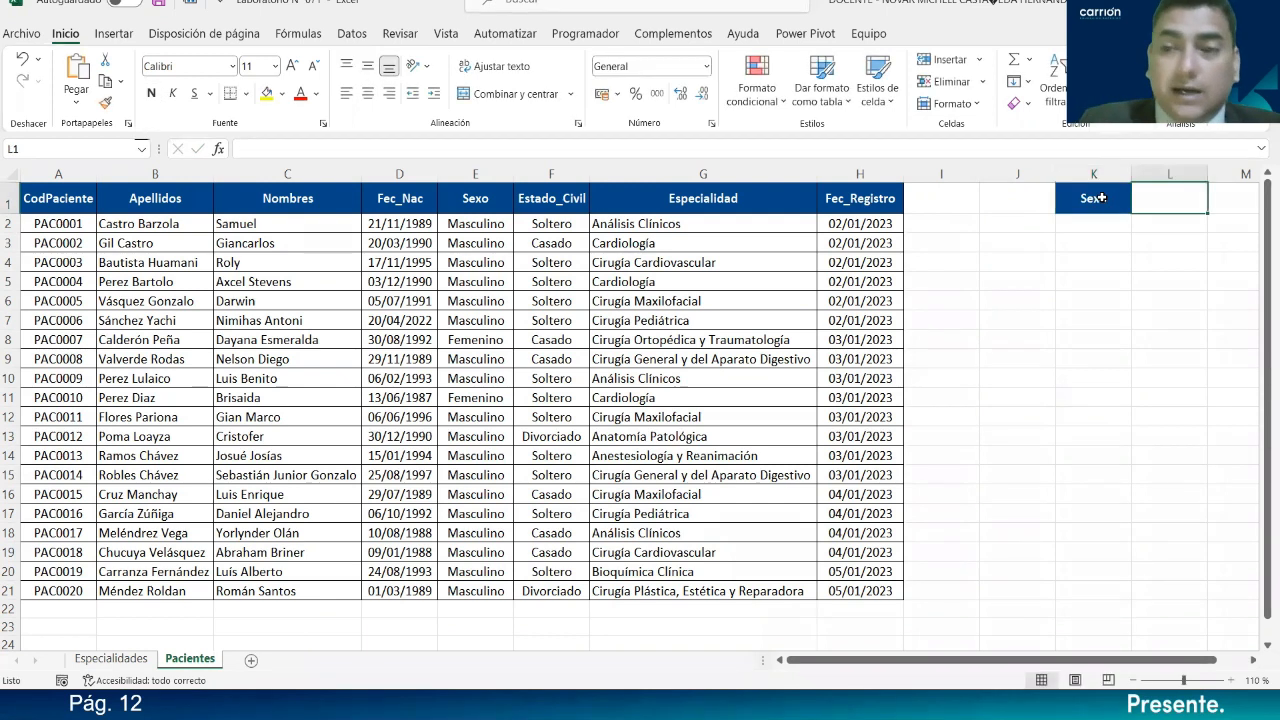
type("N° de Pa")
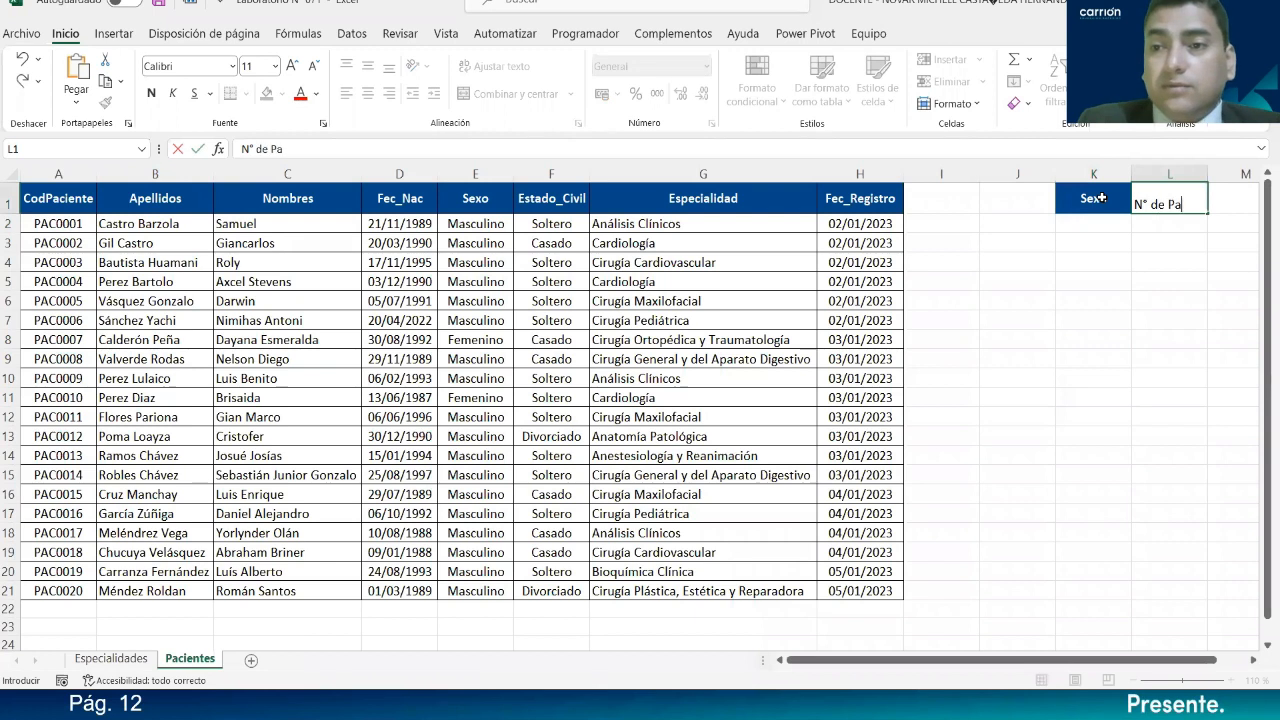
type("cientes")
key("Return")
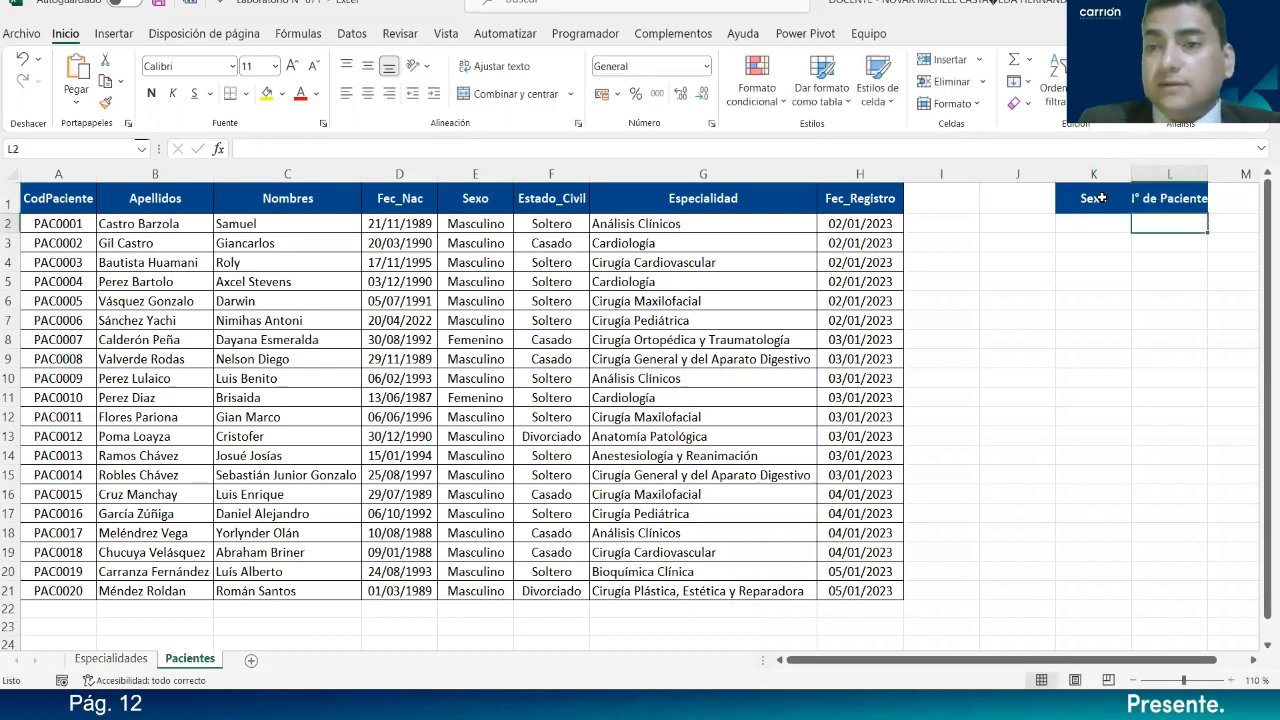
double_click(1208, 174)
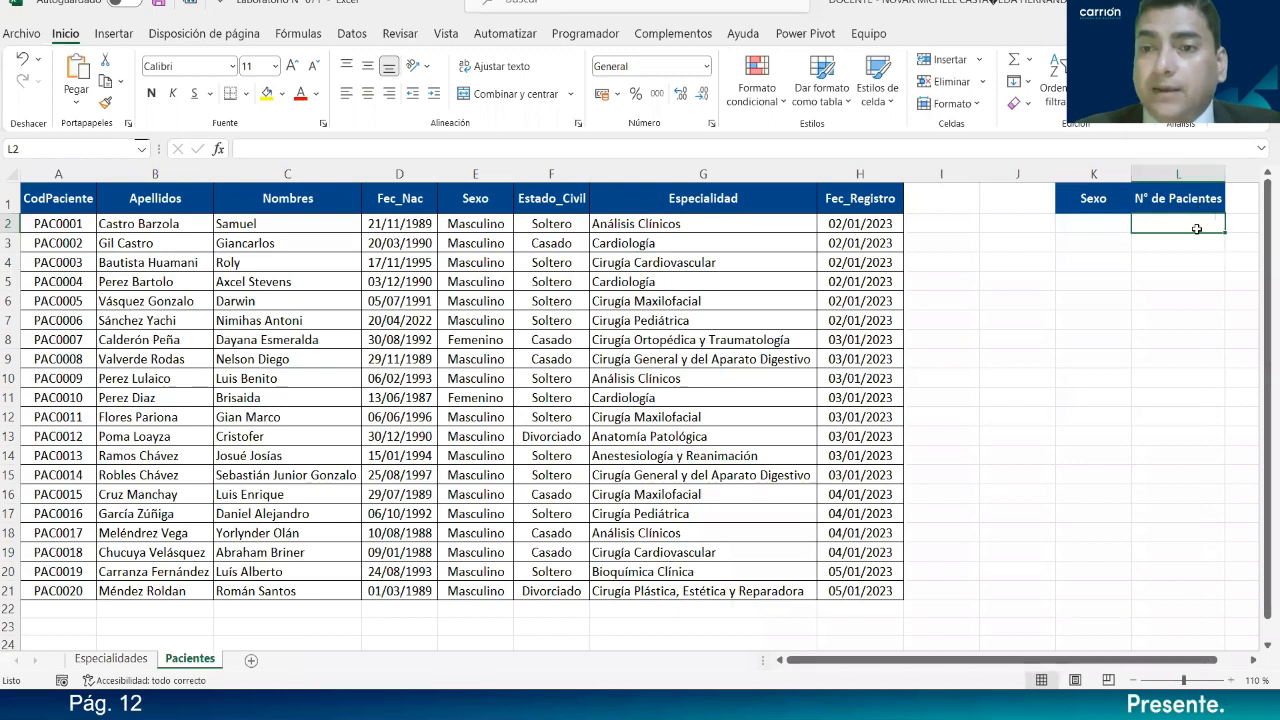
- Copy one Masculino and one Femenino entry from the Sexo column into cells K2 and K3
left_click(499, 224)
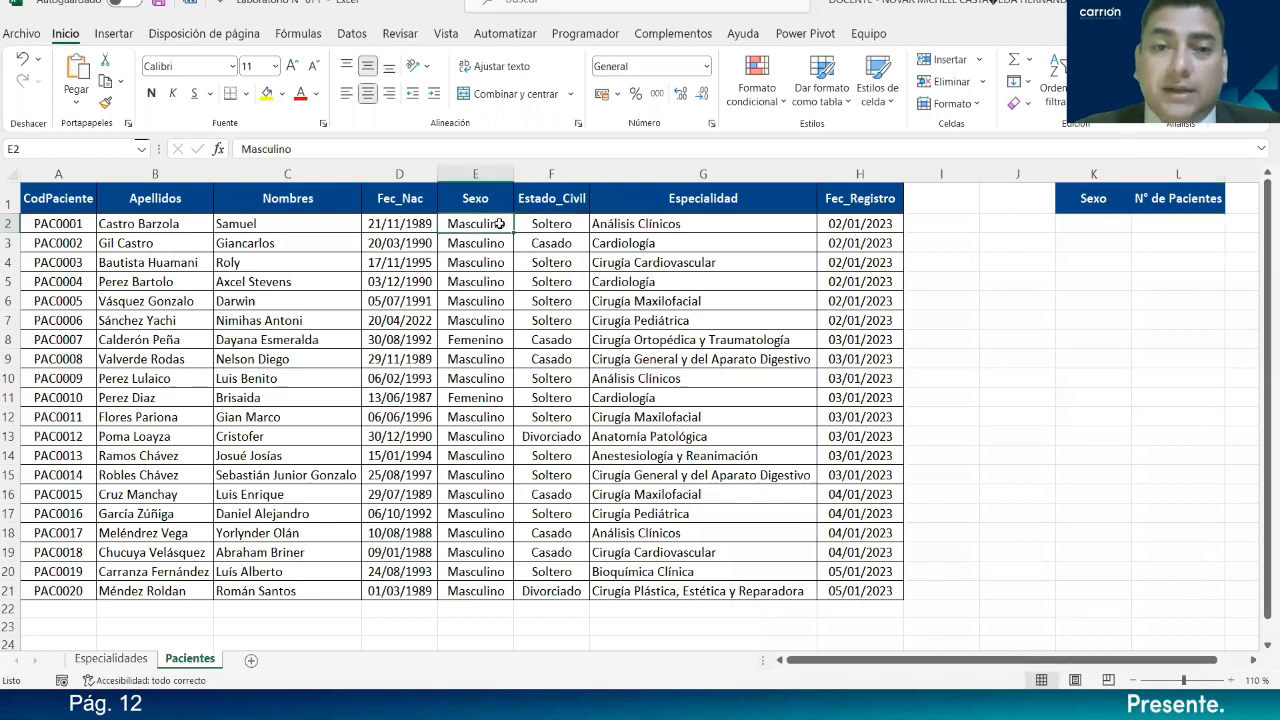
key("ctrl+c")
left_click(1085, 222)
key("ctrl+v")
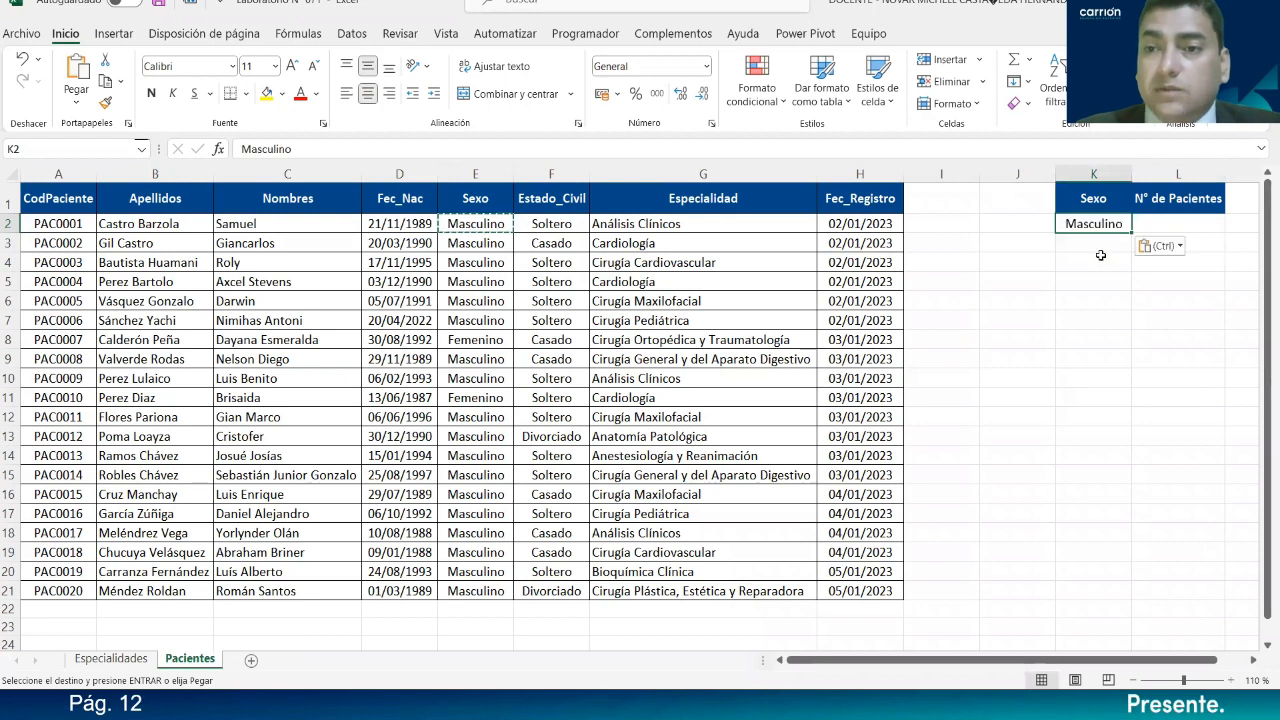
left_click(487, 338)
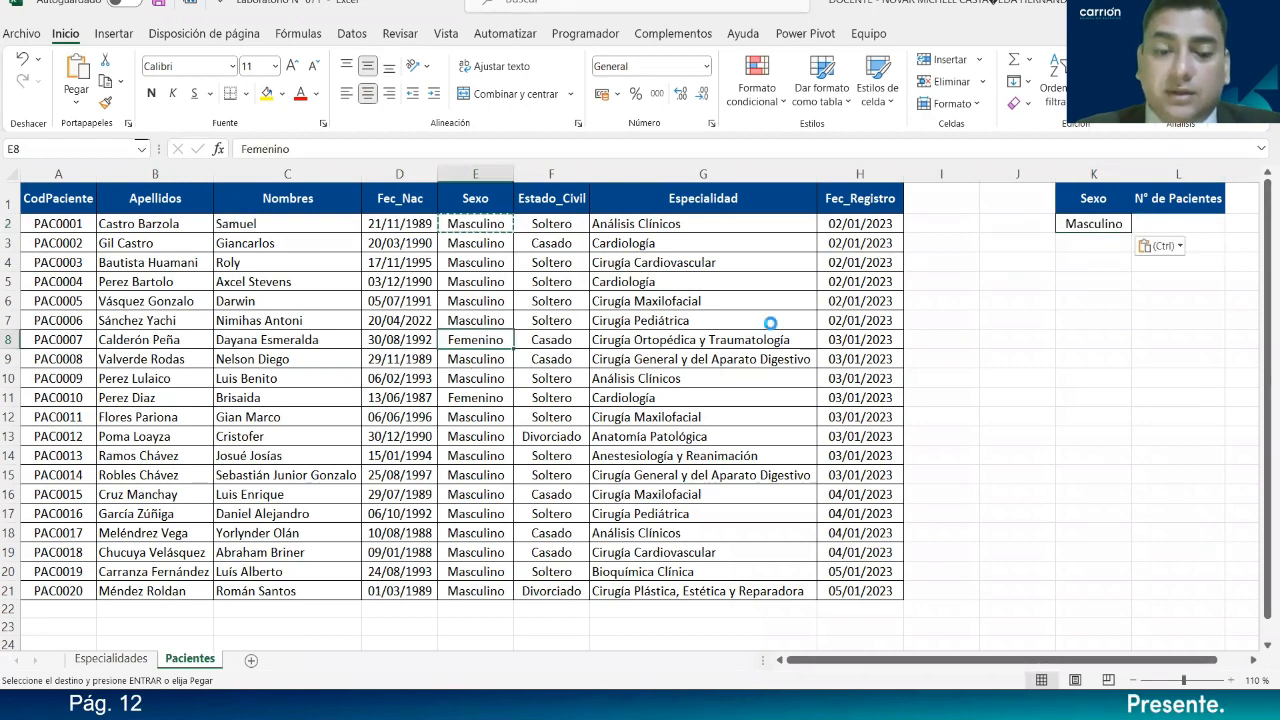
key("ctrl+c")
left_click(1100, 245)
key("ctrl+v")
- Apply all borders to the summary table in K1:L3
left_click_drag(1093, 223, 1180, 246)
left_click_drag(1105, 198, 1161, 256)
left_click(1161, 256)
left_click_drag(1093, 205, 1166, 243)
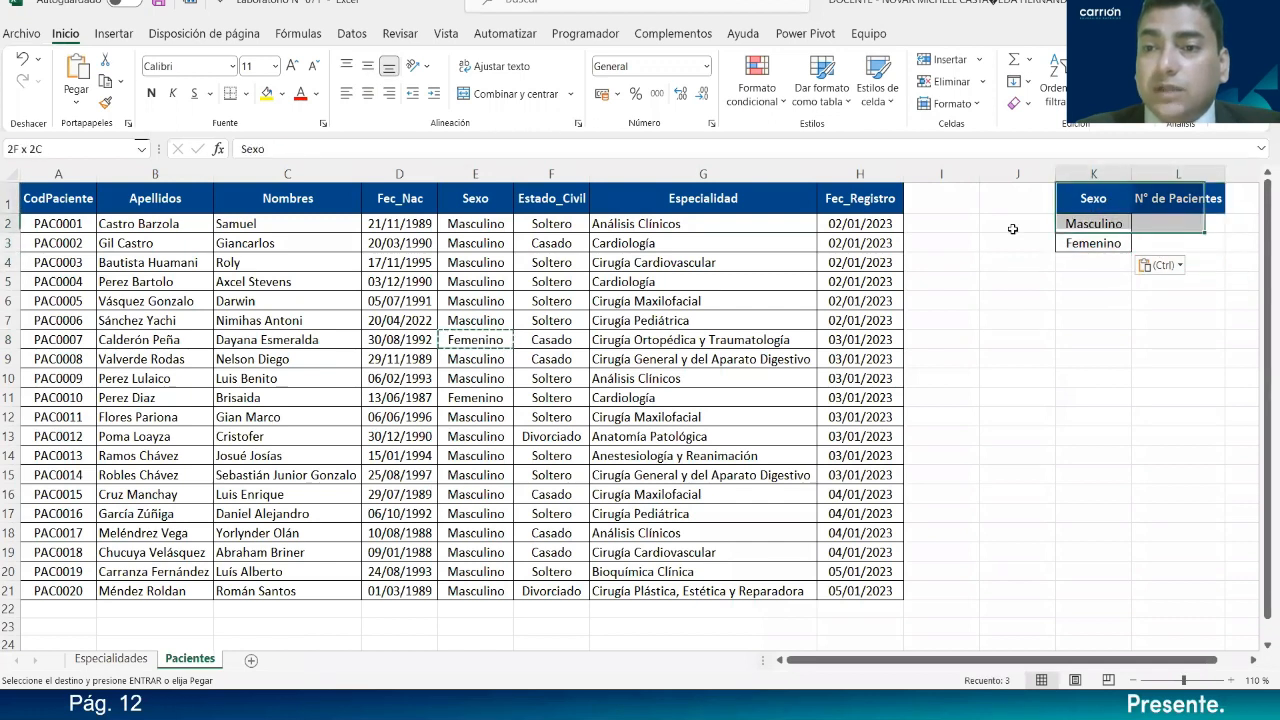
left_click_drag(1012, 229, 1180, 245)
left_click(245, 93)
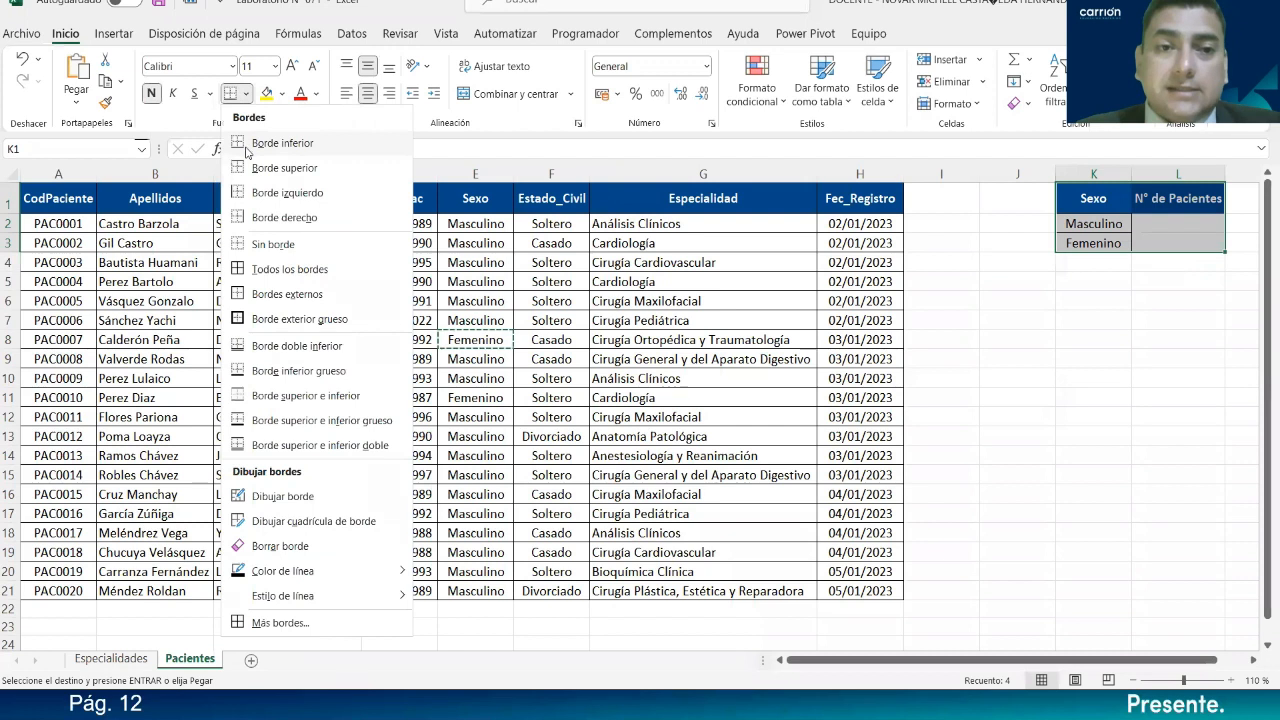
left_click(240, 270)
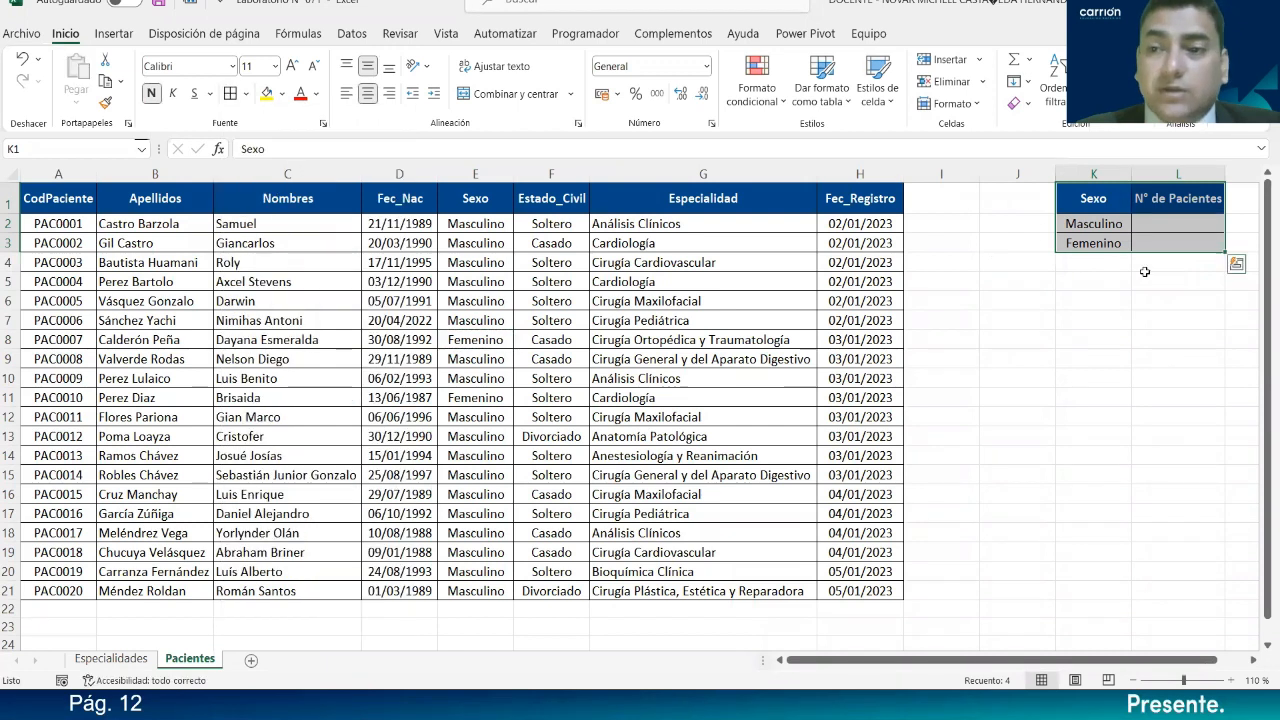
- Start a CONTAR.SI formula in L2, the patient count cell for Masculino
left_click(1164, 226)
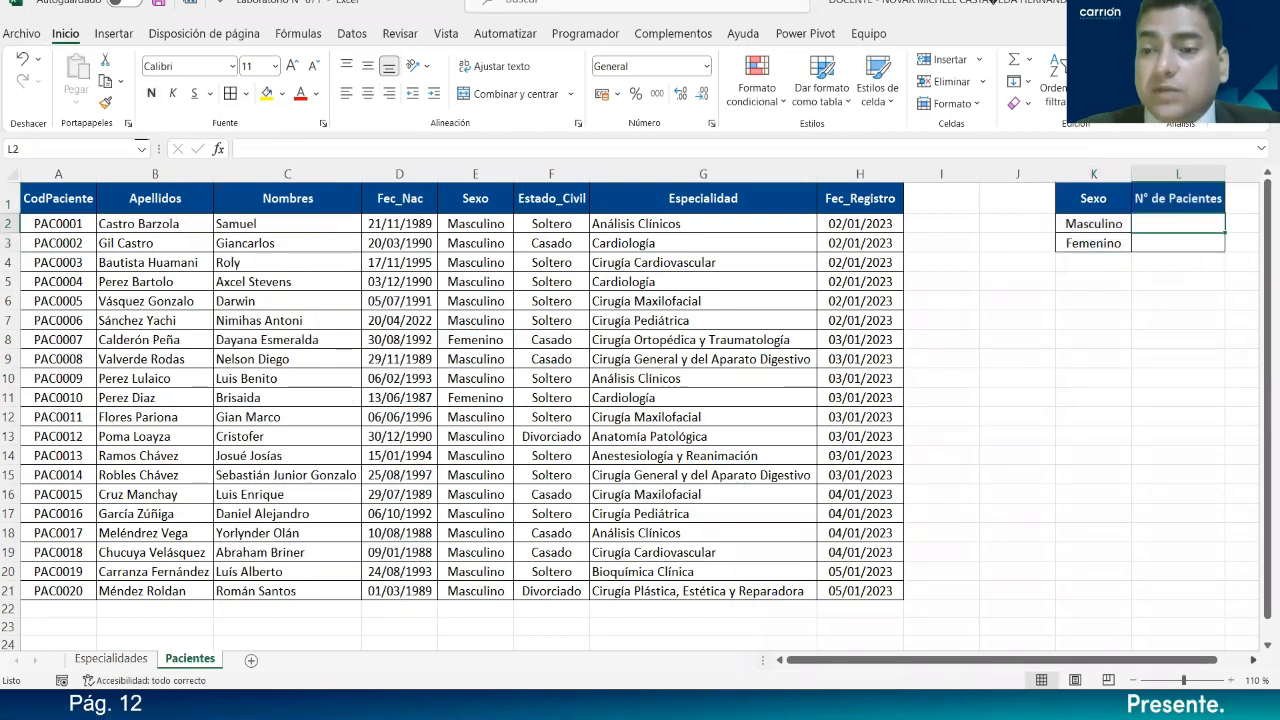
left_click(1231, 680)
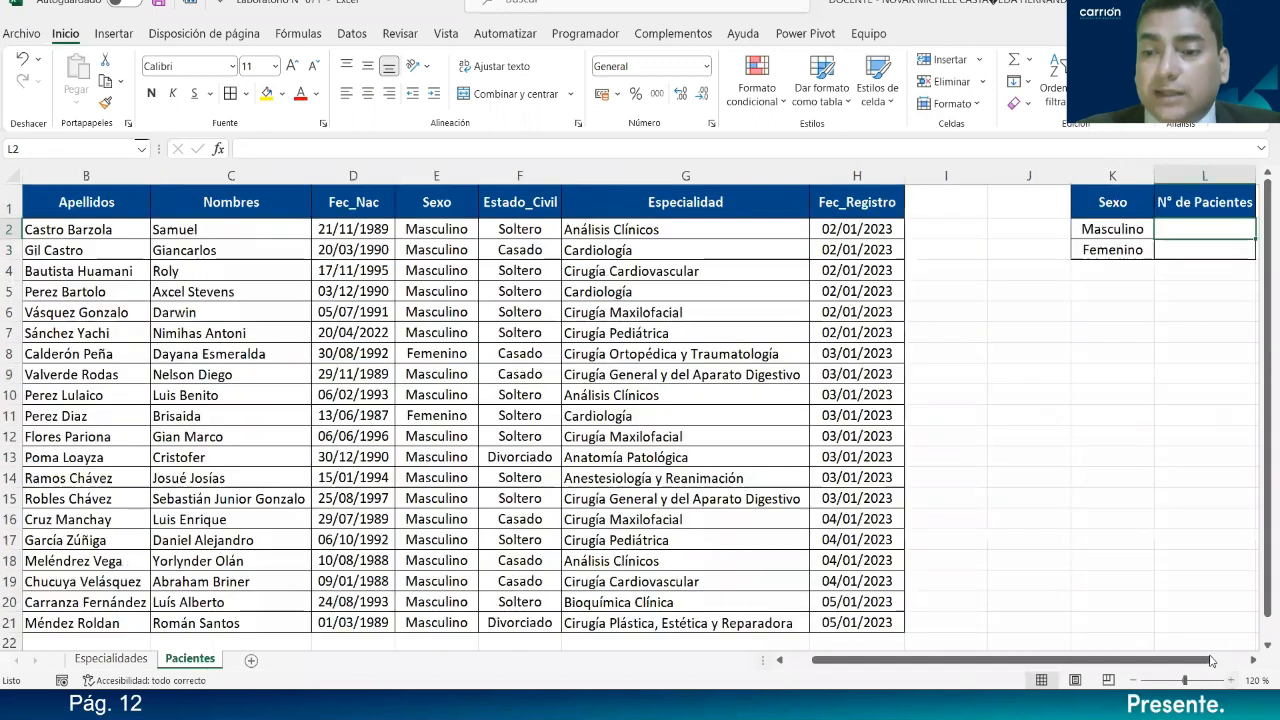
scroll(1231, 662, "right", 1)
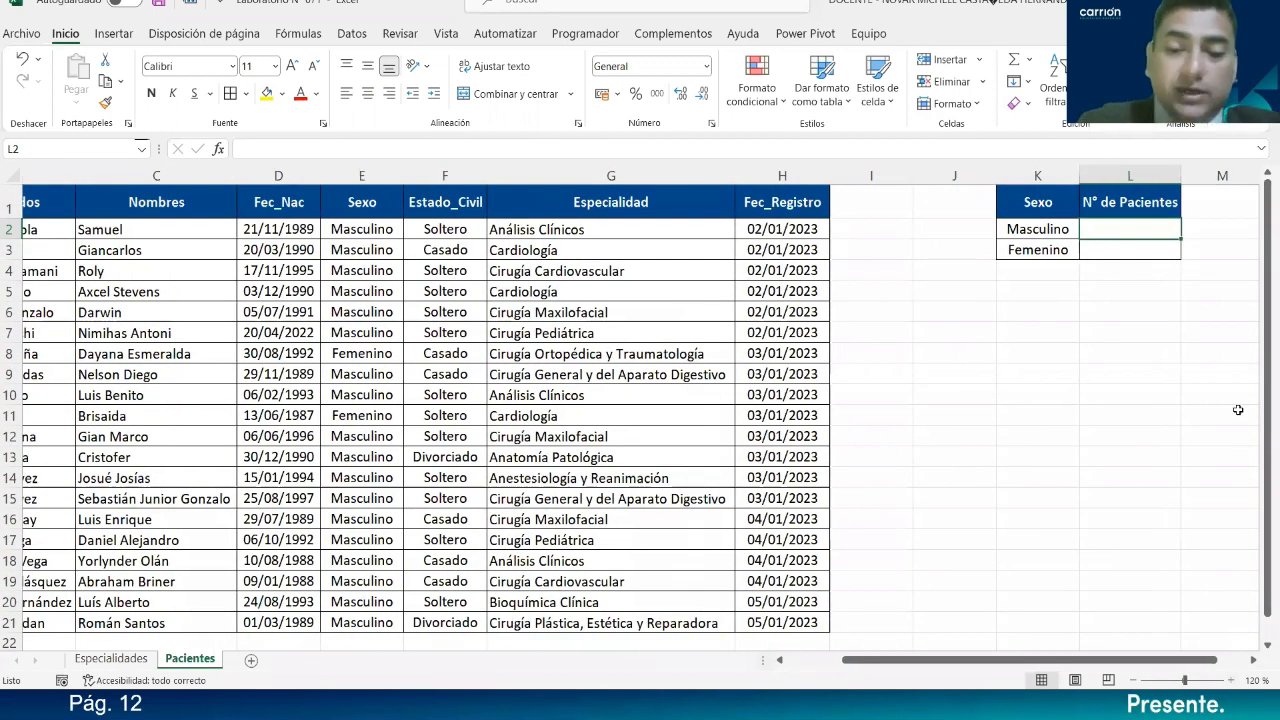
type("=CON")
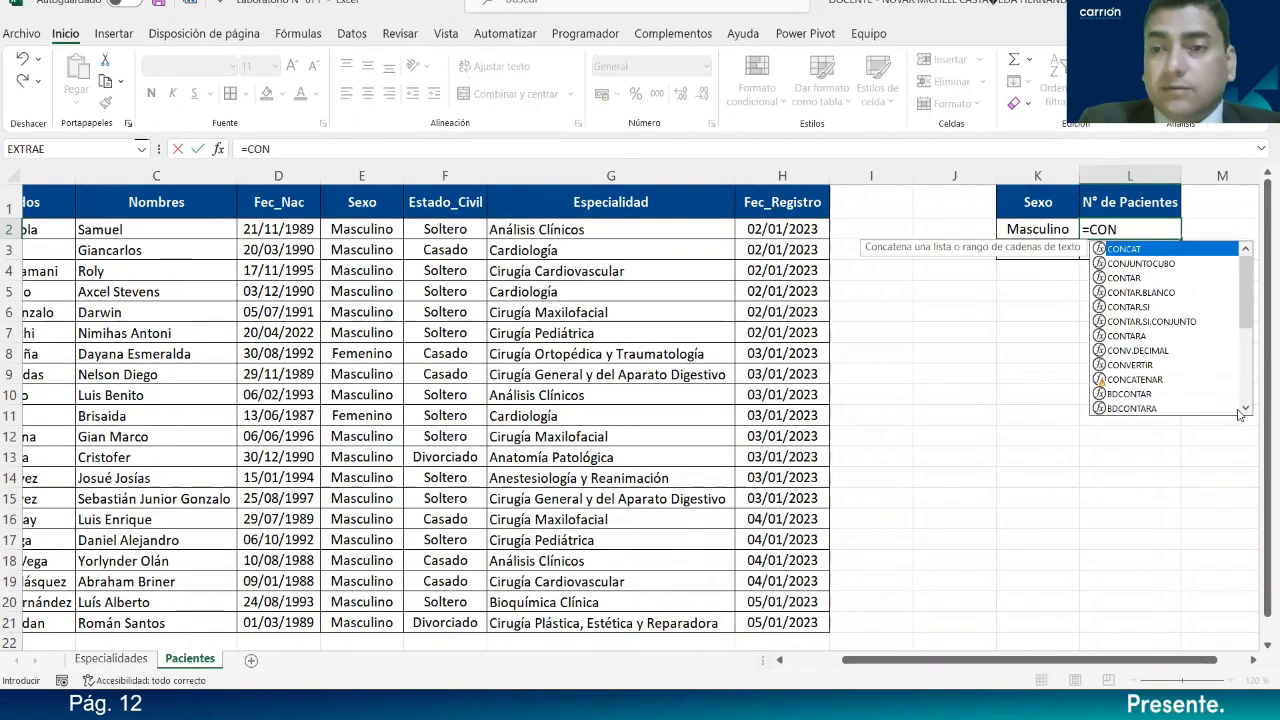
key("Down")
key("Down")
key("Down")
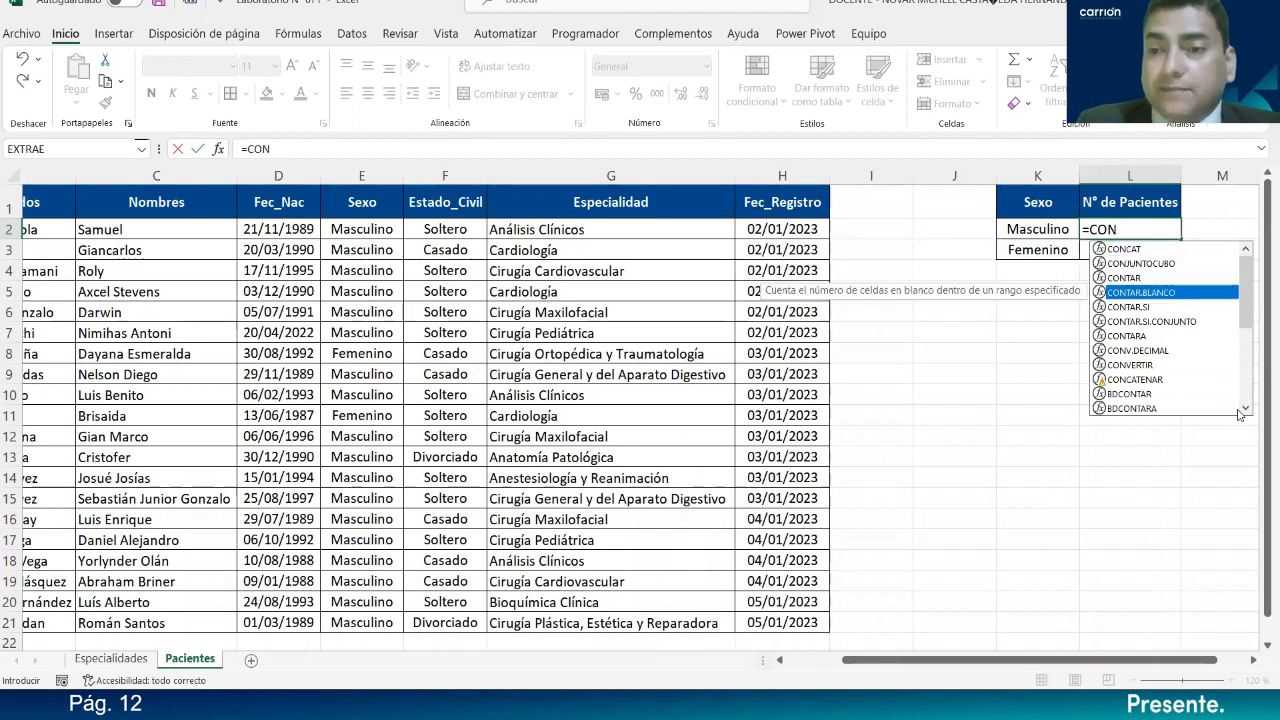
key("Down")
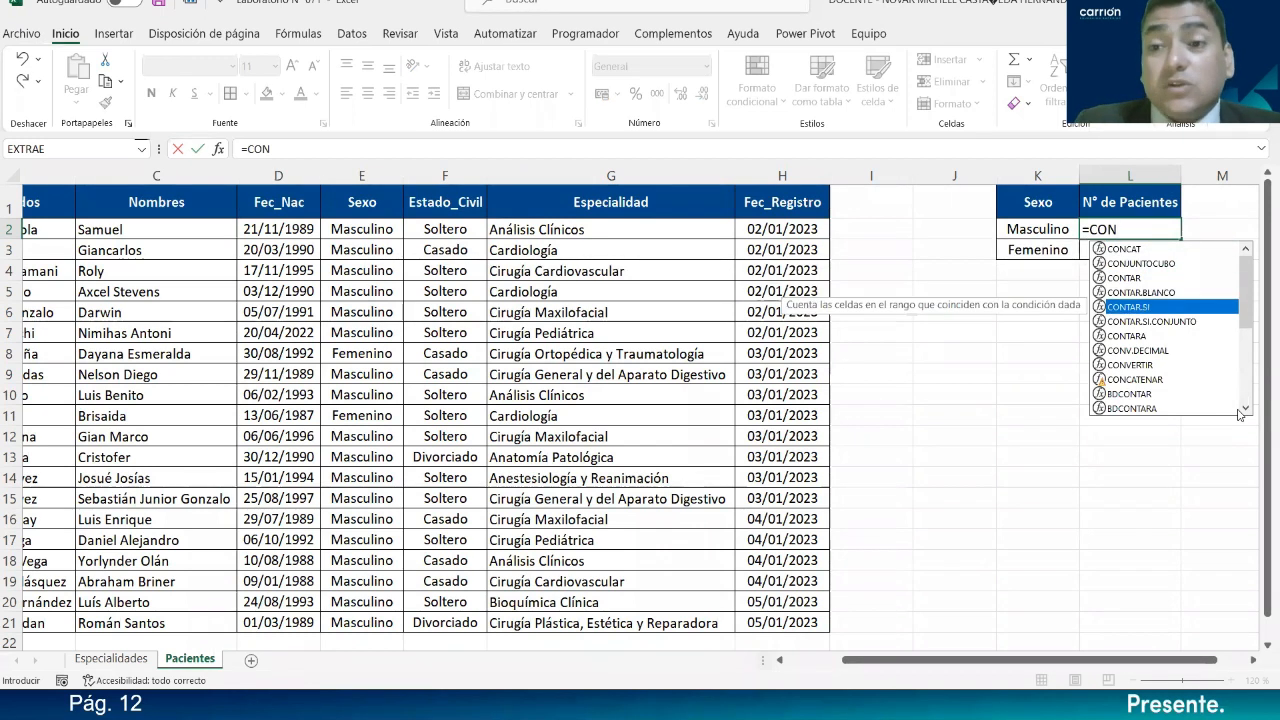
key("Tab")
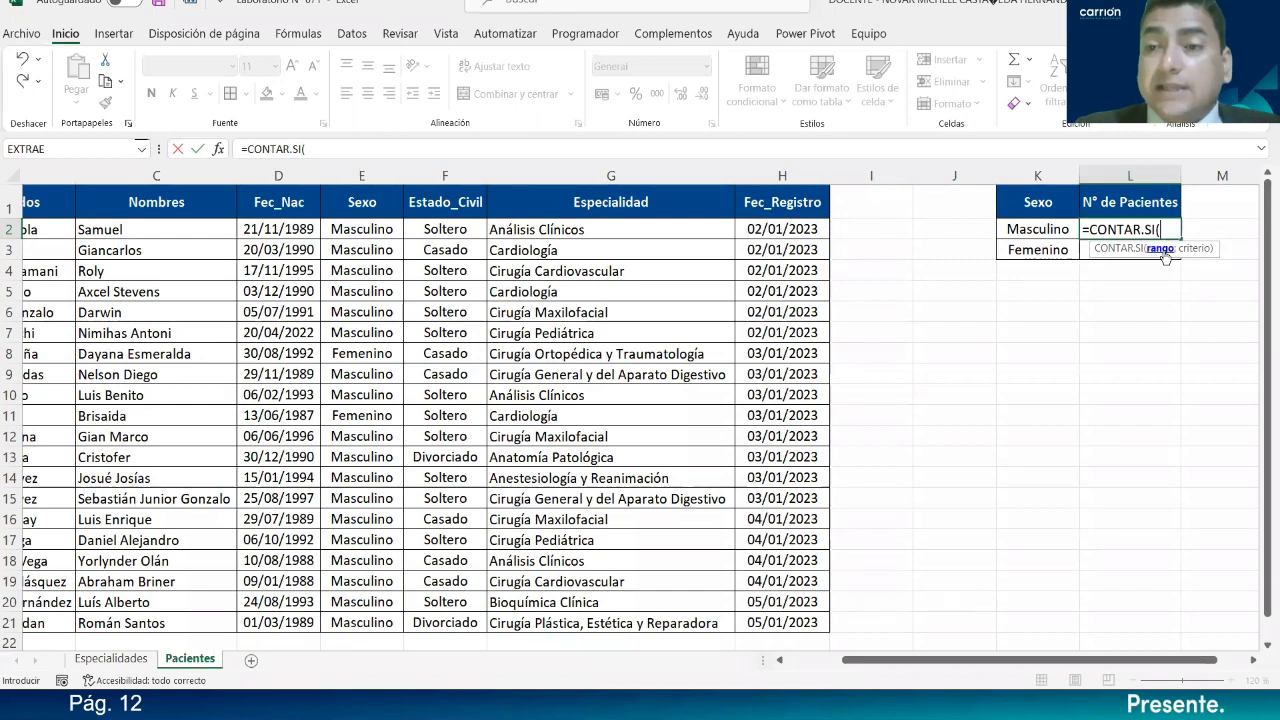
- Set the formula's range to the Sexo column data as the absolute reference $E$2:$E$21
left_click_drag(356, 229, 360, 620)
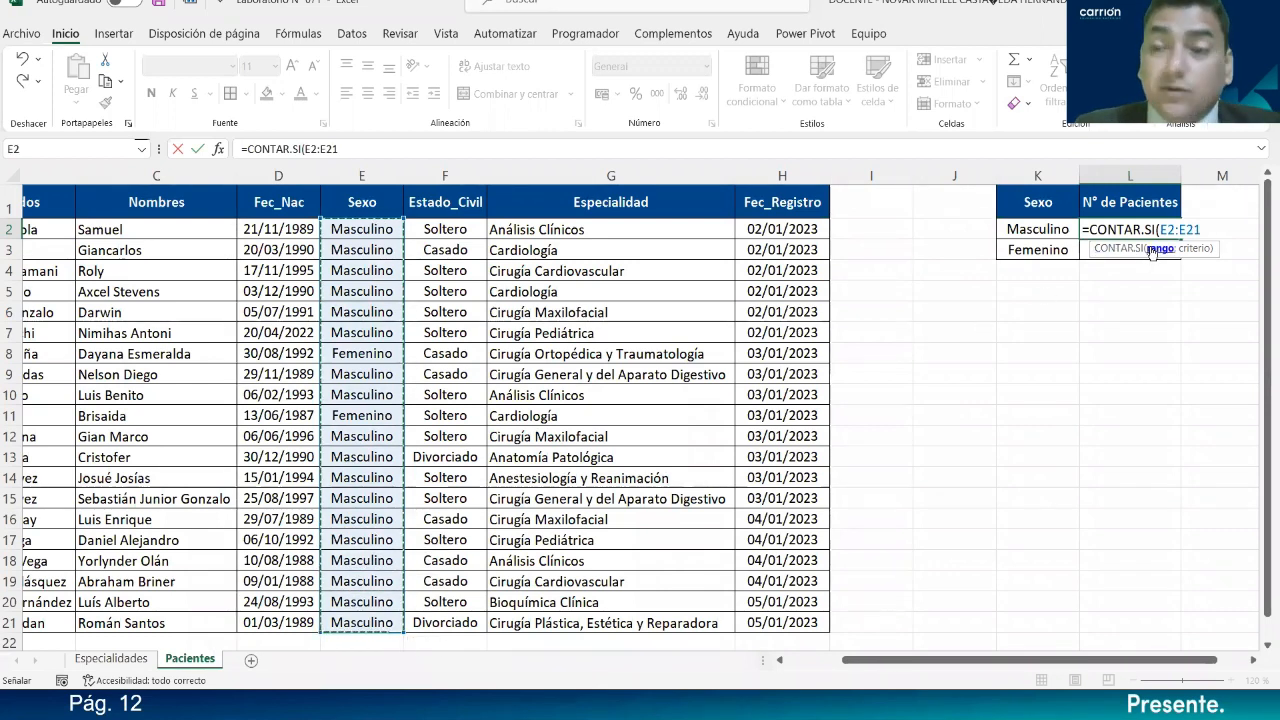
key("F4")
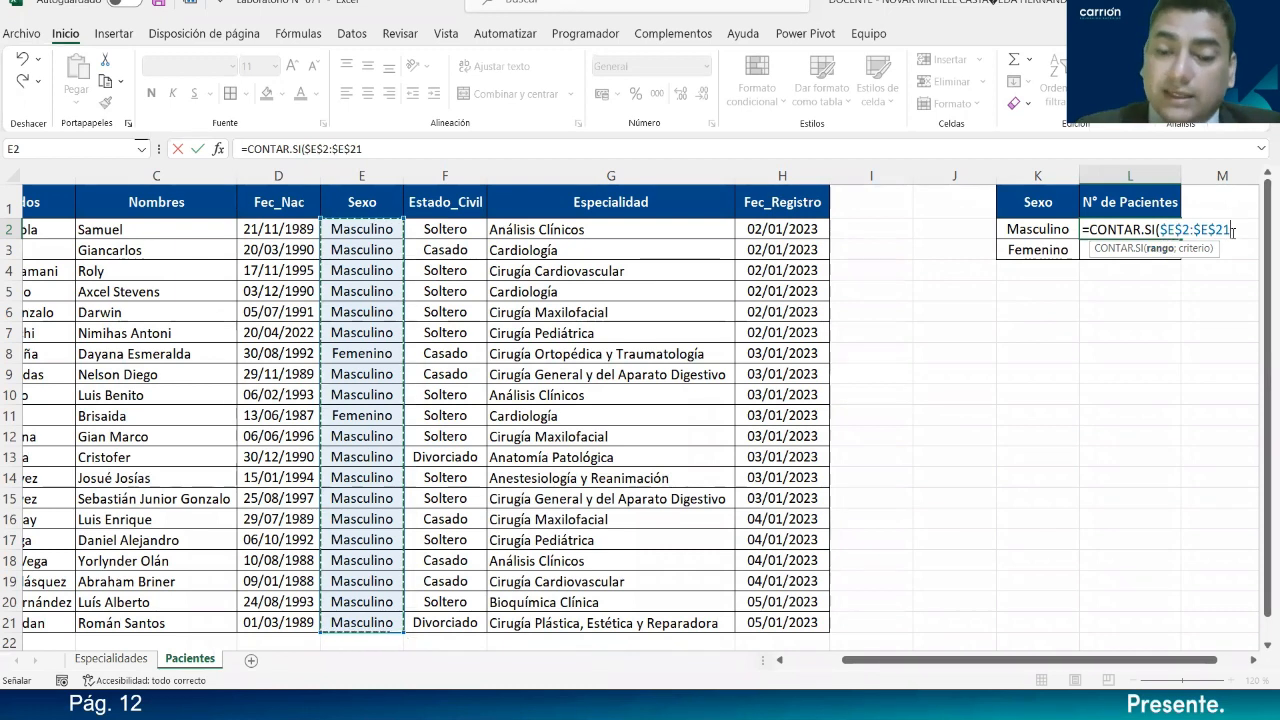
type(";")
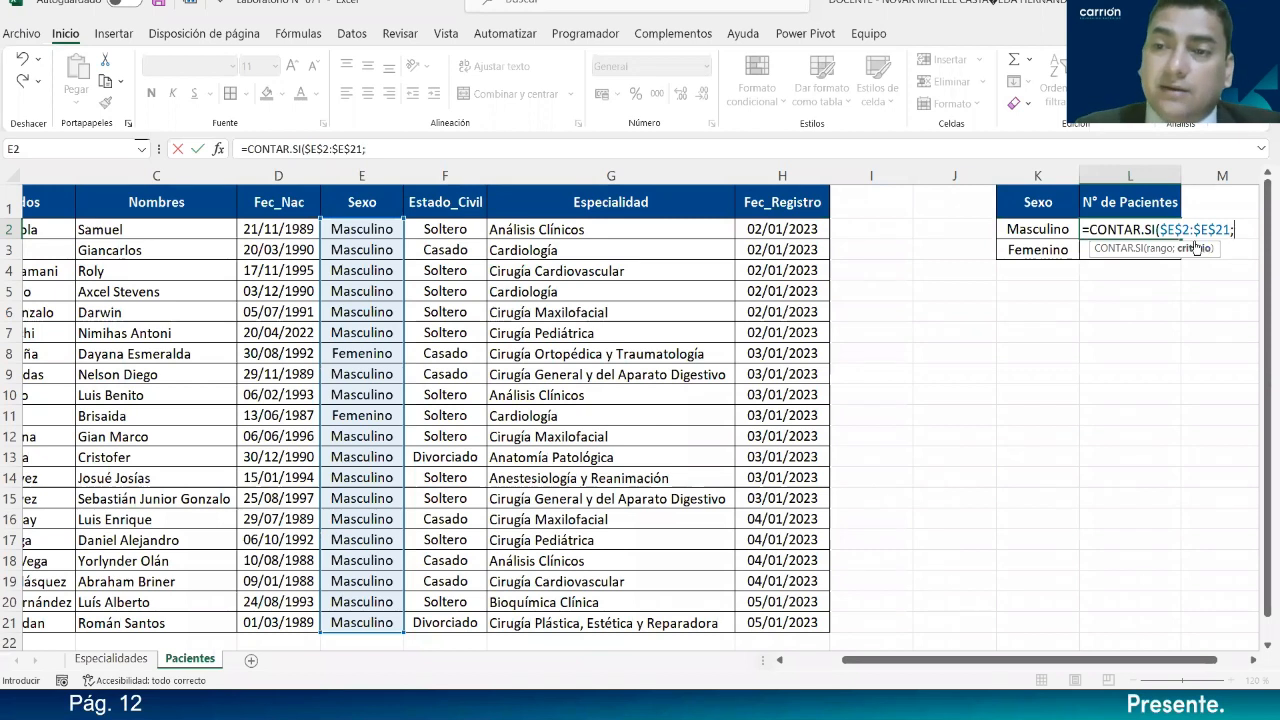
left_click(1167, 230)
left_click_drag(1190, 229, 1175, 229)
left_click(1237, 228)
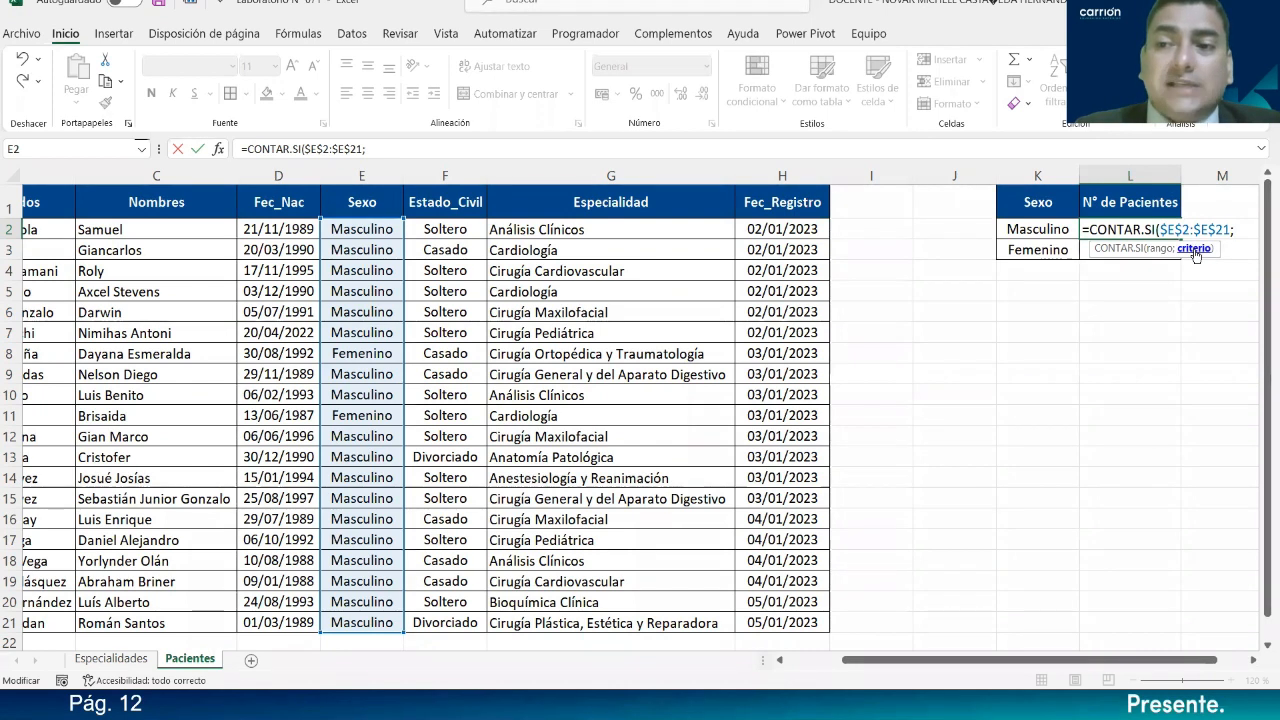
- Use K2 as the criterion and enter the completed formula =CONTAR.SI($E$2:$E$21;K2) in L2
left_click(1047, 228)
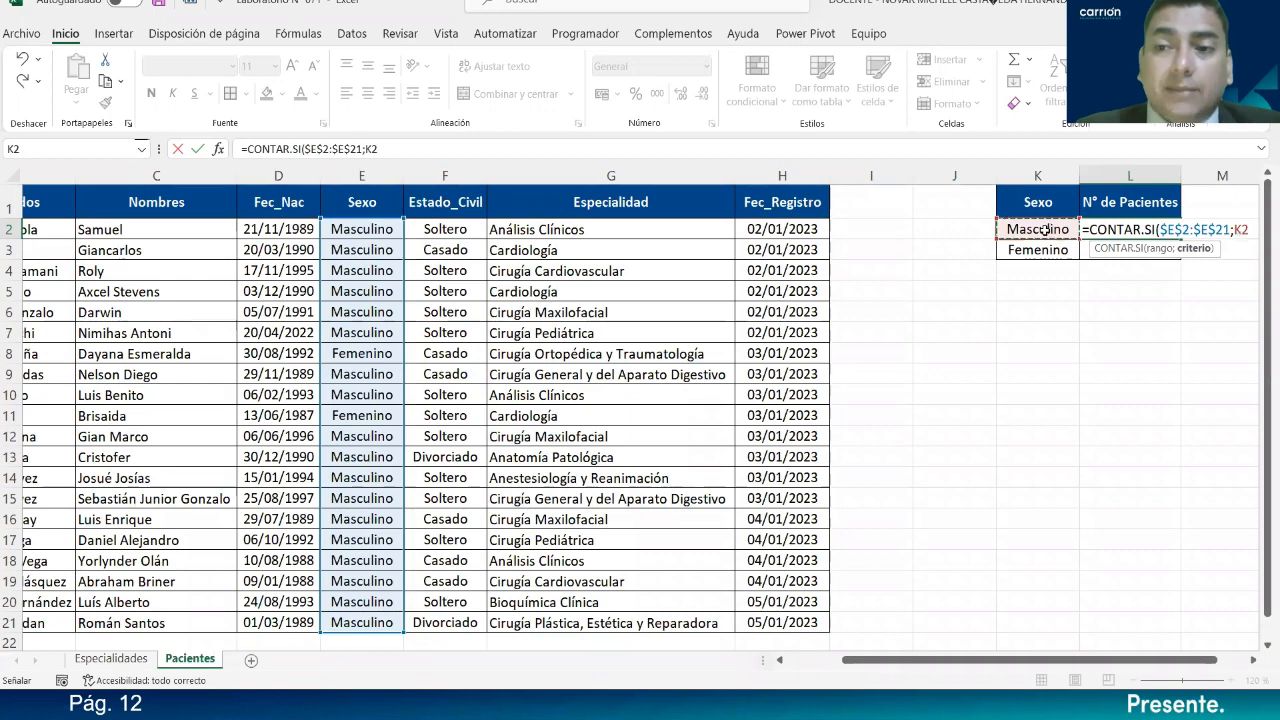
type(")")
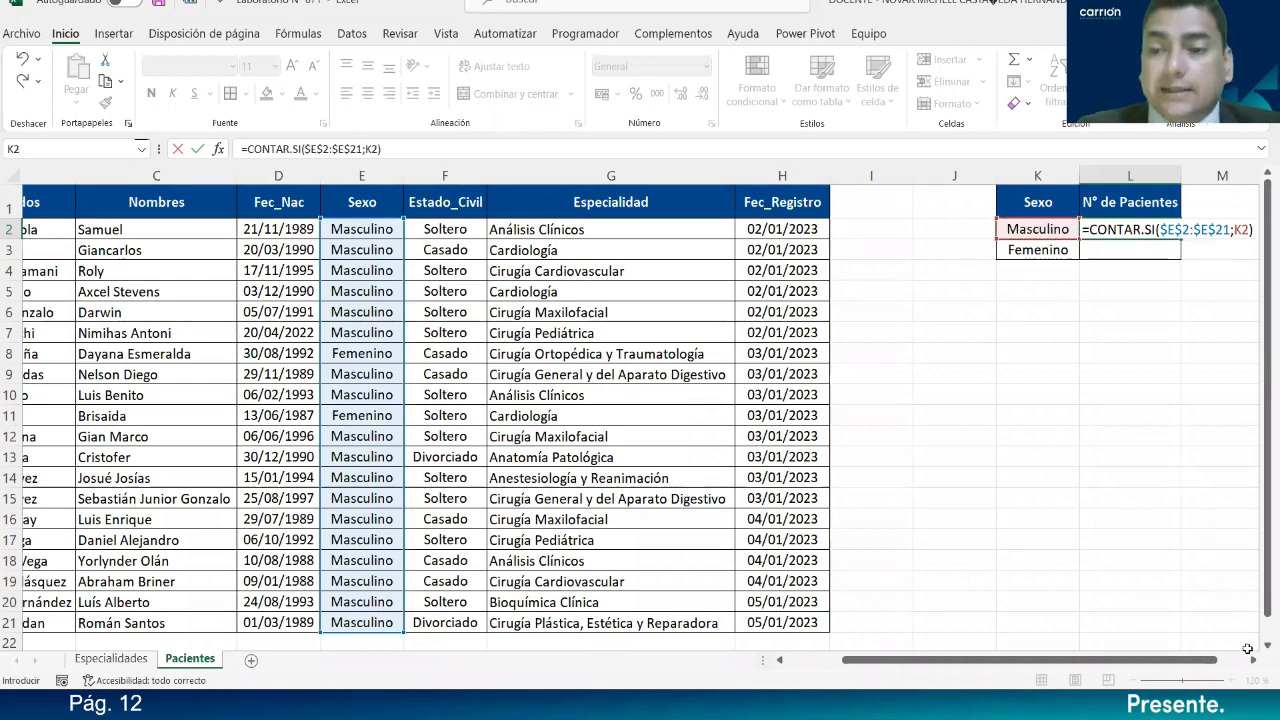
scroll(640, 410, "right", 2)
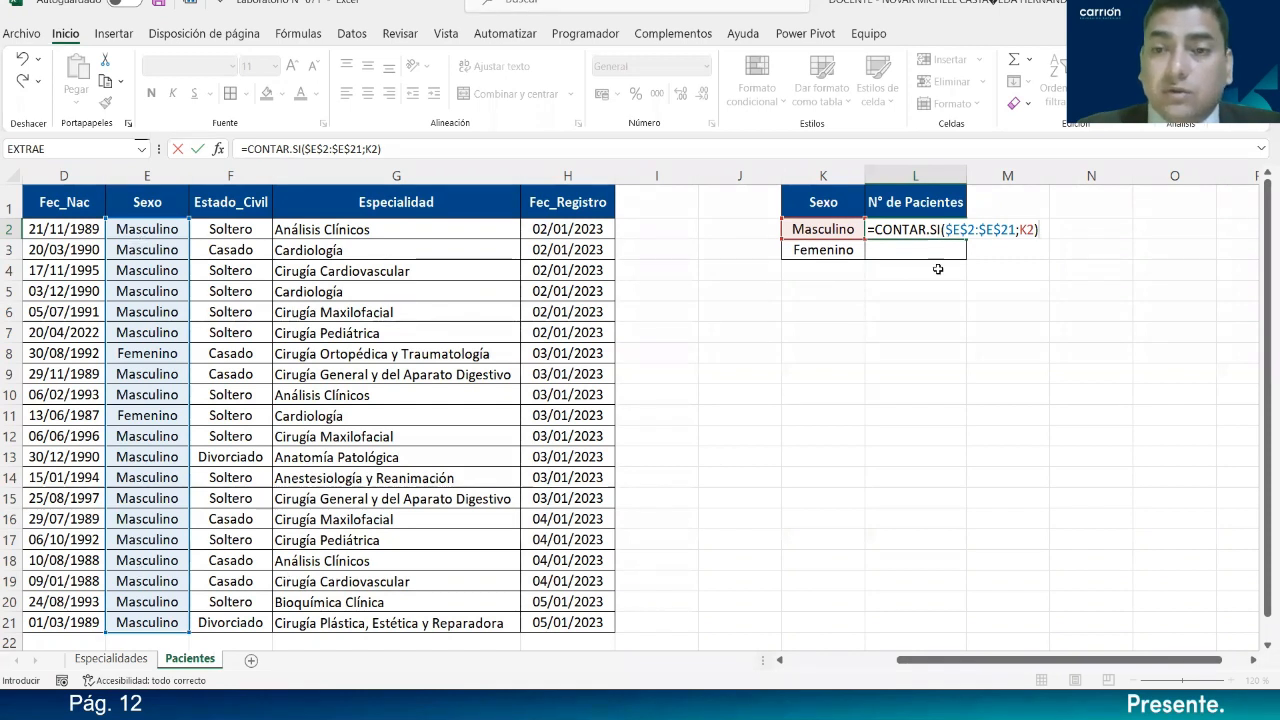
left_click(1006, 232)
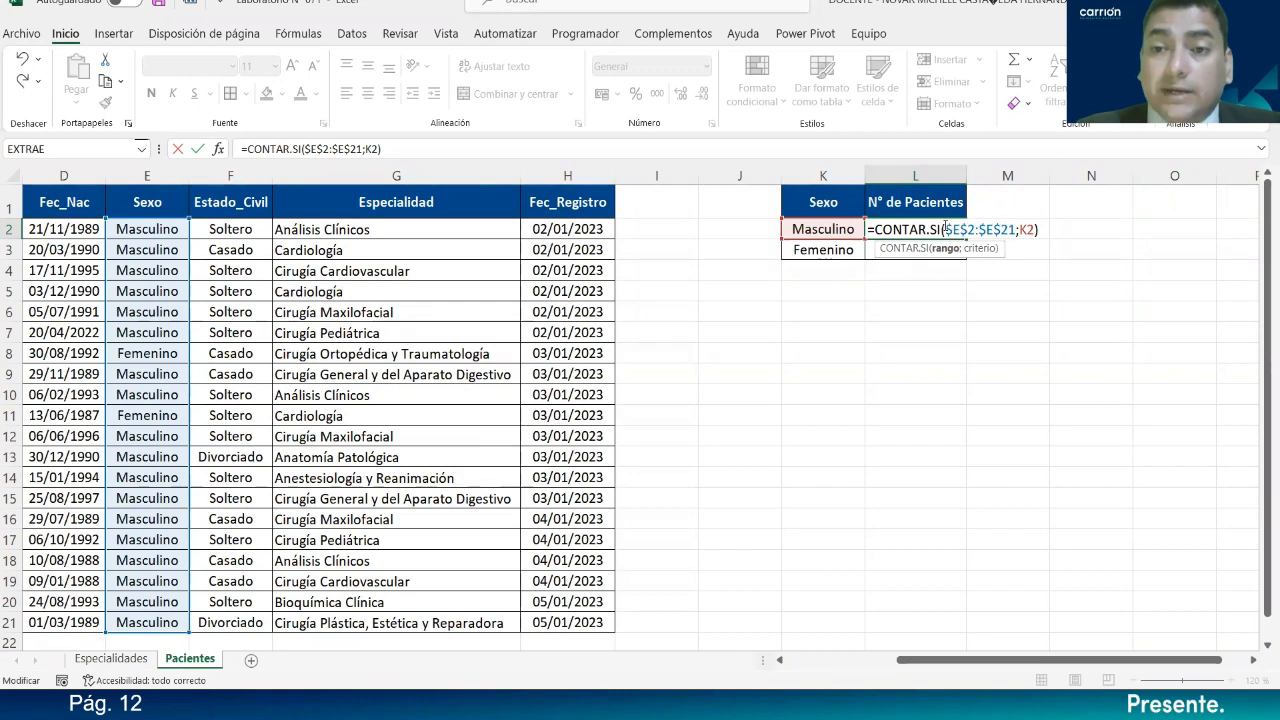
double_click(1006, 230)
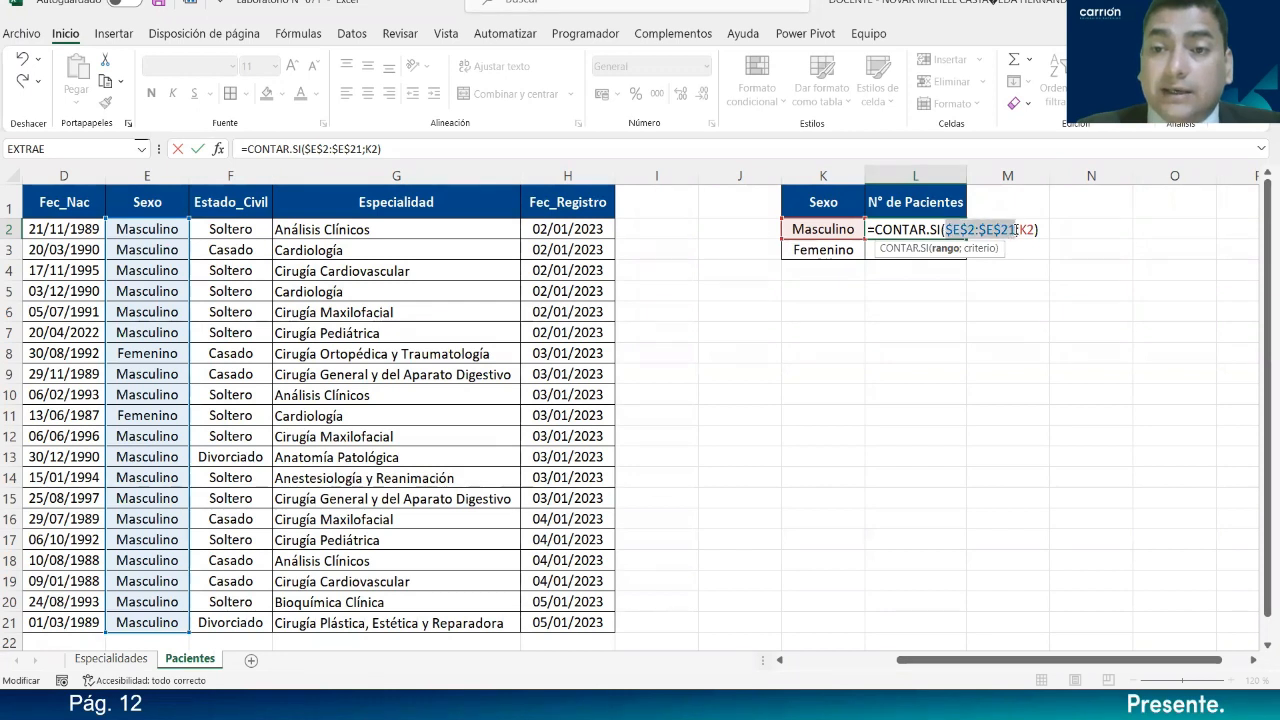
left_click(1029, 230)
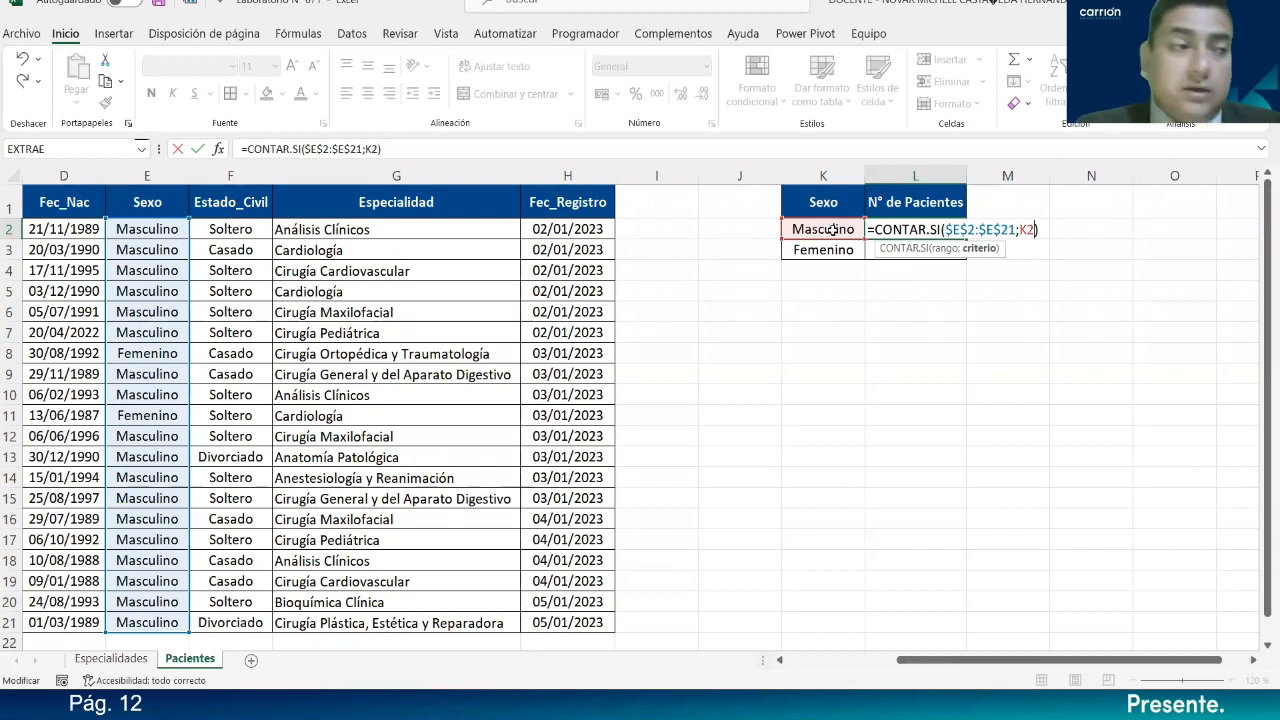
key("Return")
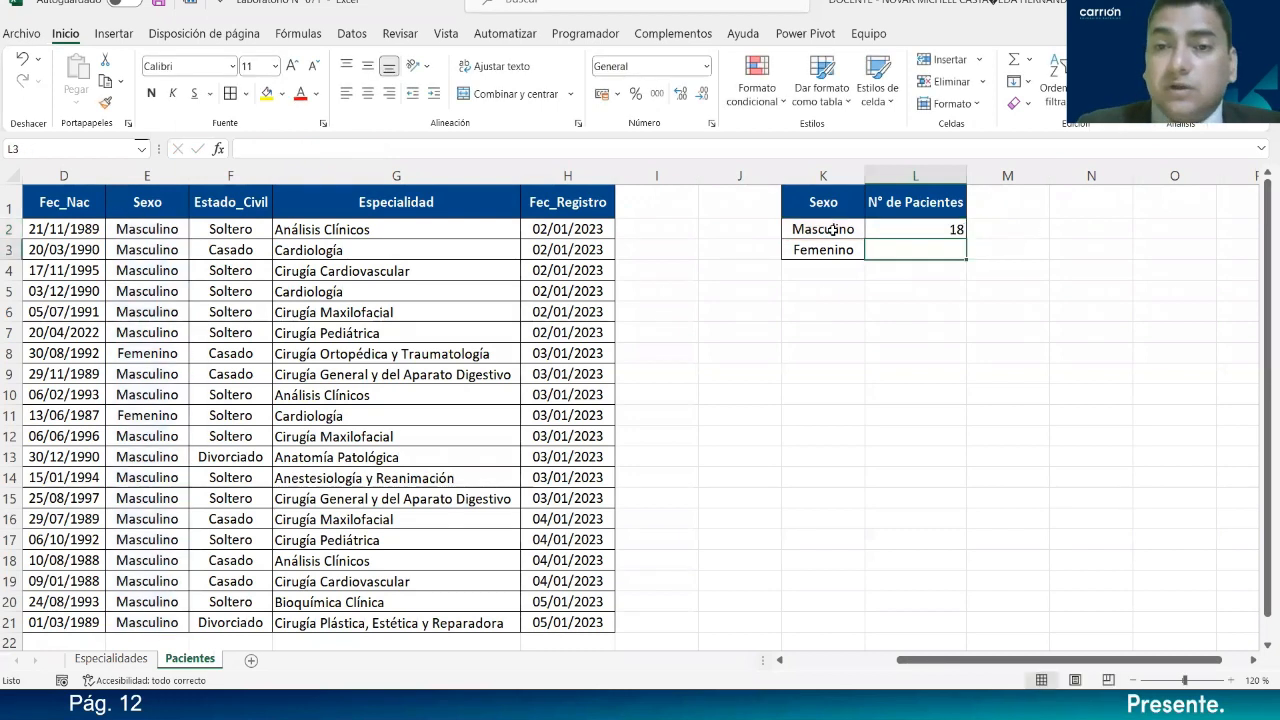
- Fill the count formula from L2 down to L3 and centre both cells horizontally and vertically
left_click(935, 230)
left_click_drag(968, 241, 968, 263)
left_click(368, 93)
left_click(367, 66)
left_click(876, 292)
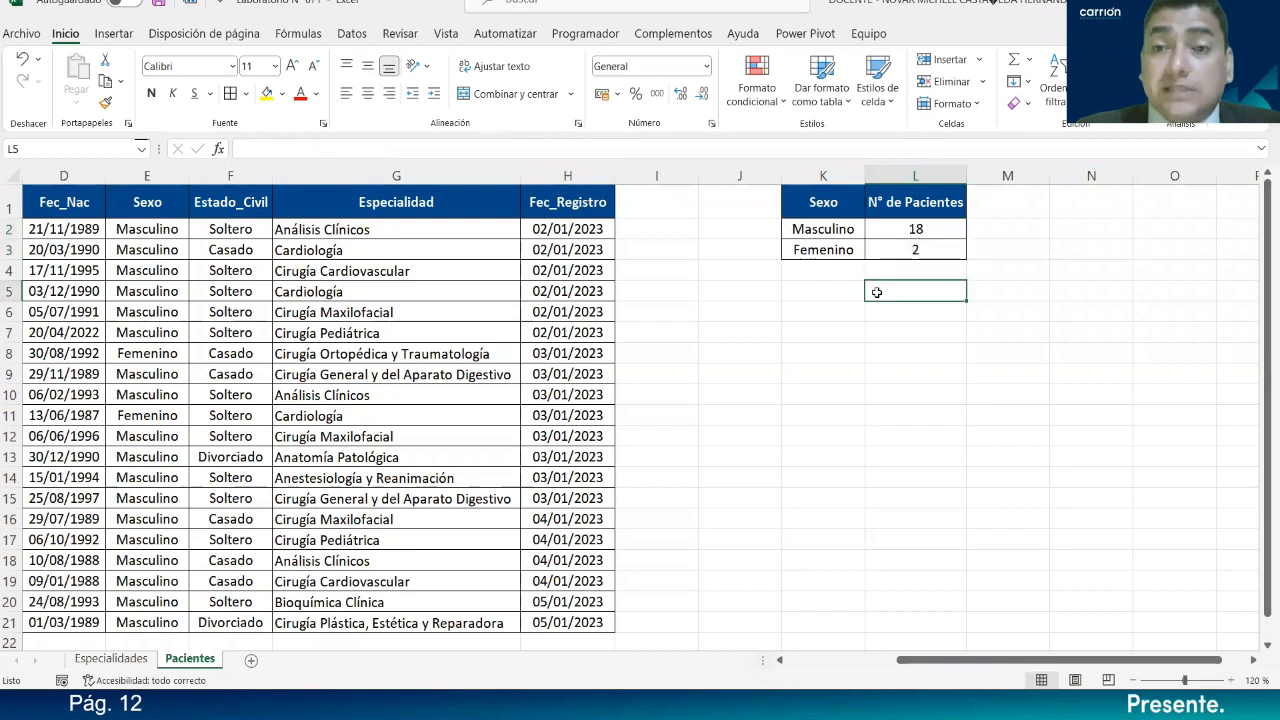
- Enter the label Total in K4, directly below Femenino in the summary table
left_click(916, 229)
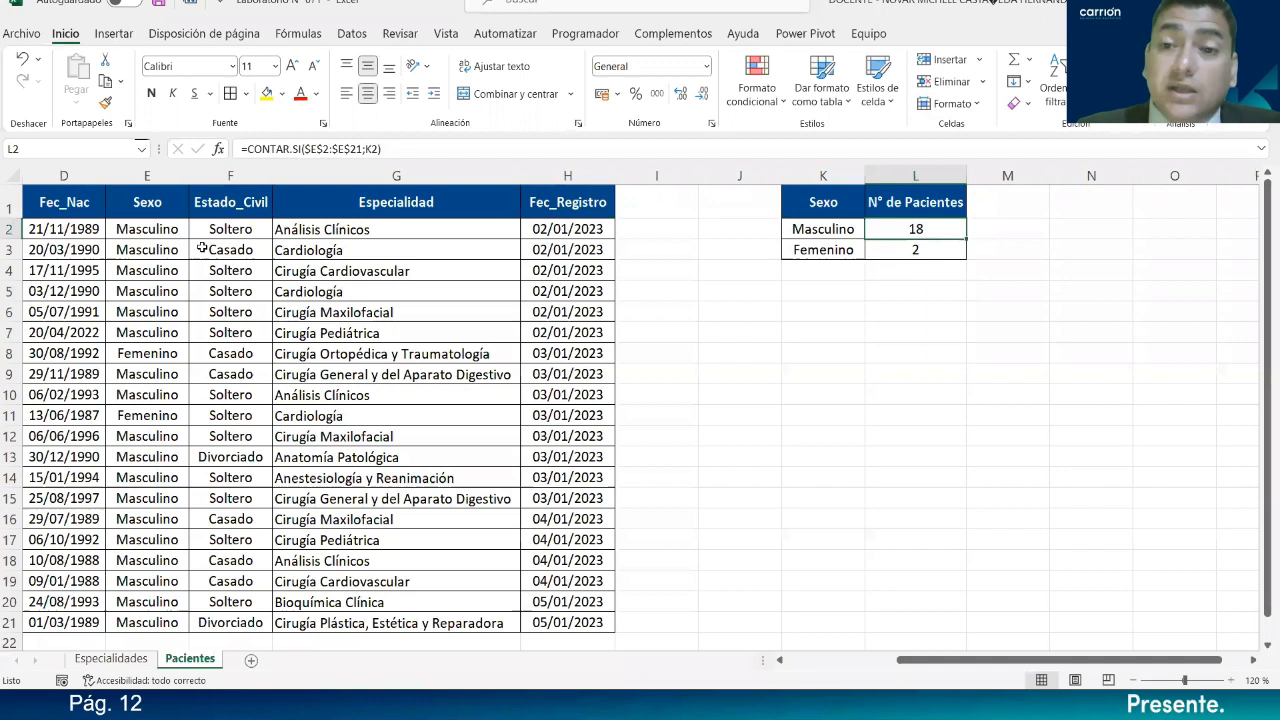
left_click(905, 305)
left_click(862, 270)
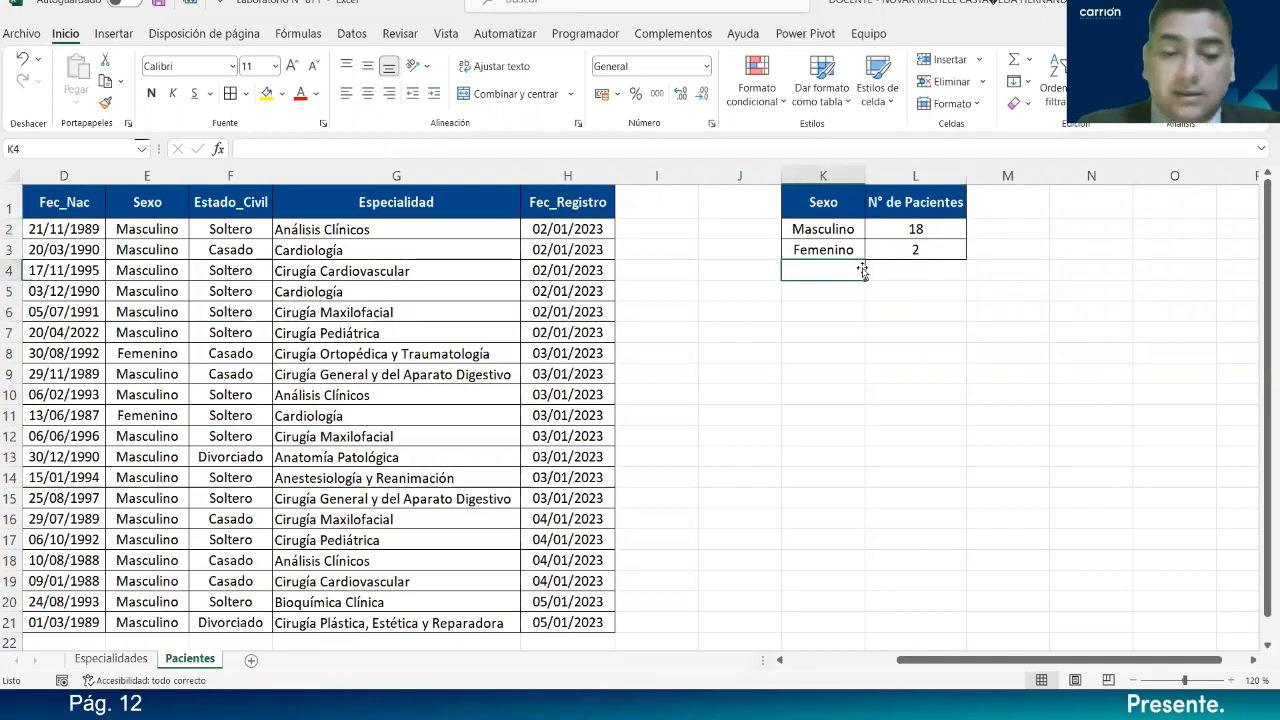
type("Tot")
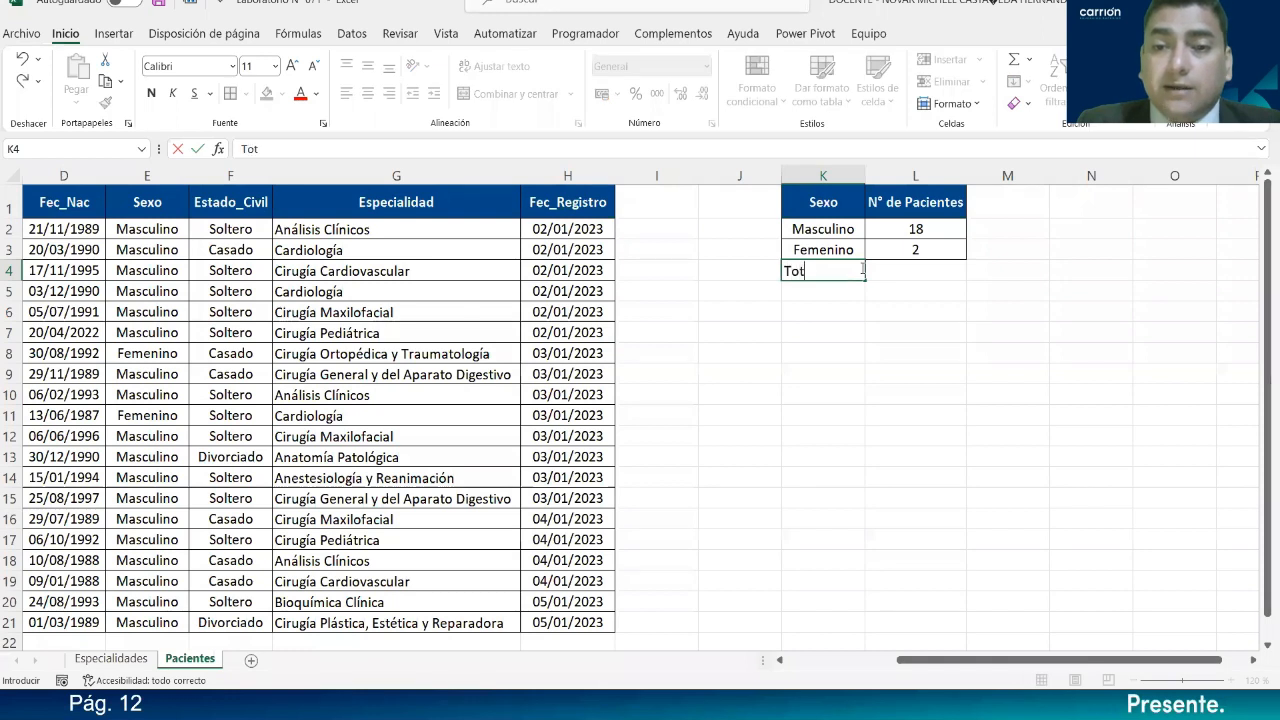
key("Return")
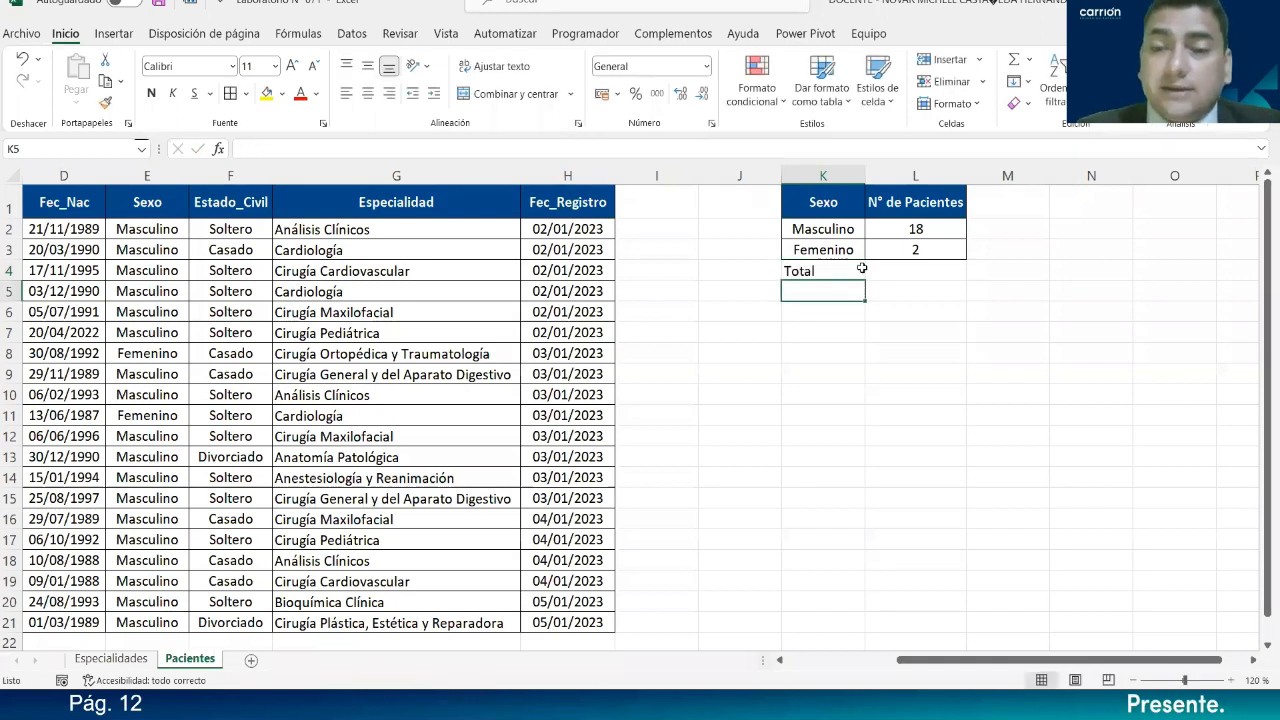
- Centre cells K4:L4 horizontally and vertically, and set the Total label in K4 back to left alignment
left_click_drag(862, 268, 910, 271)
left_click(367, 93)
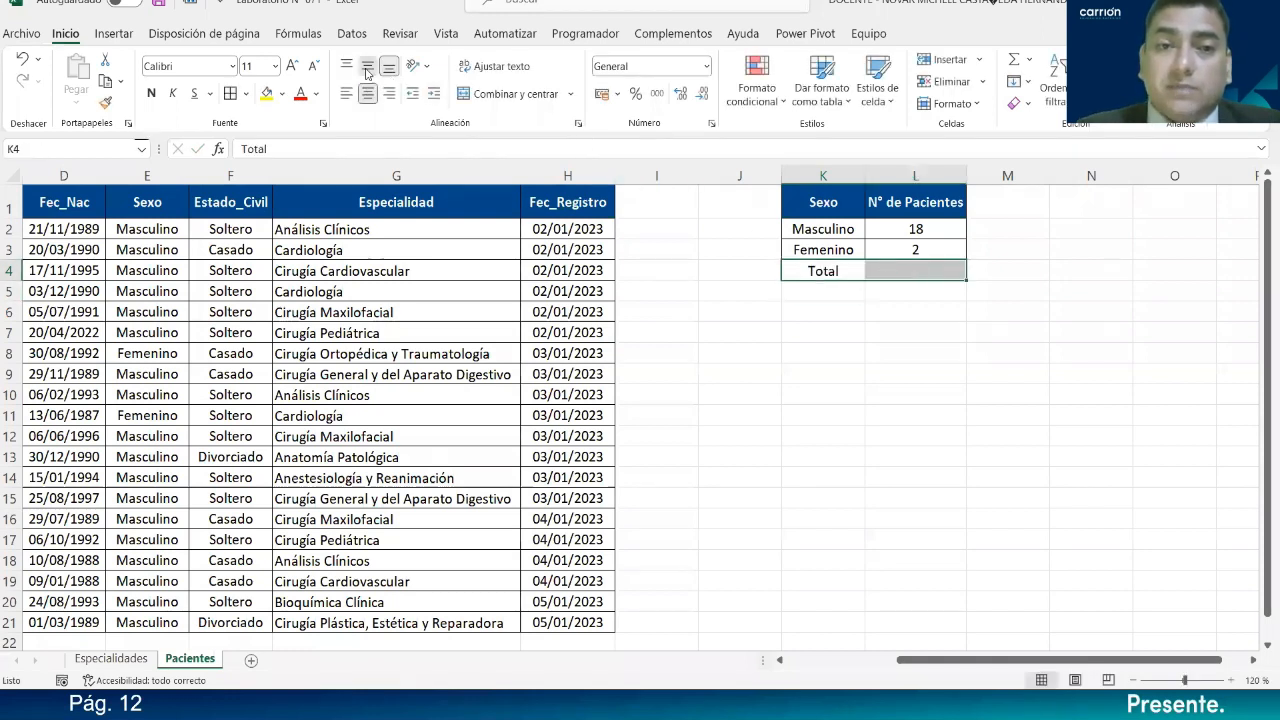
left_click(845, 268)
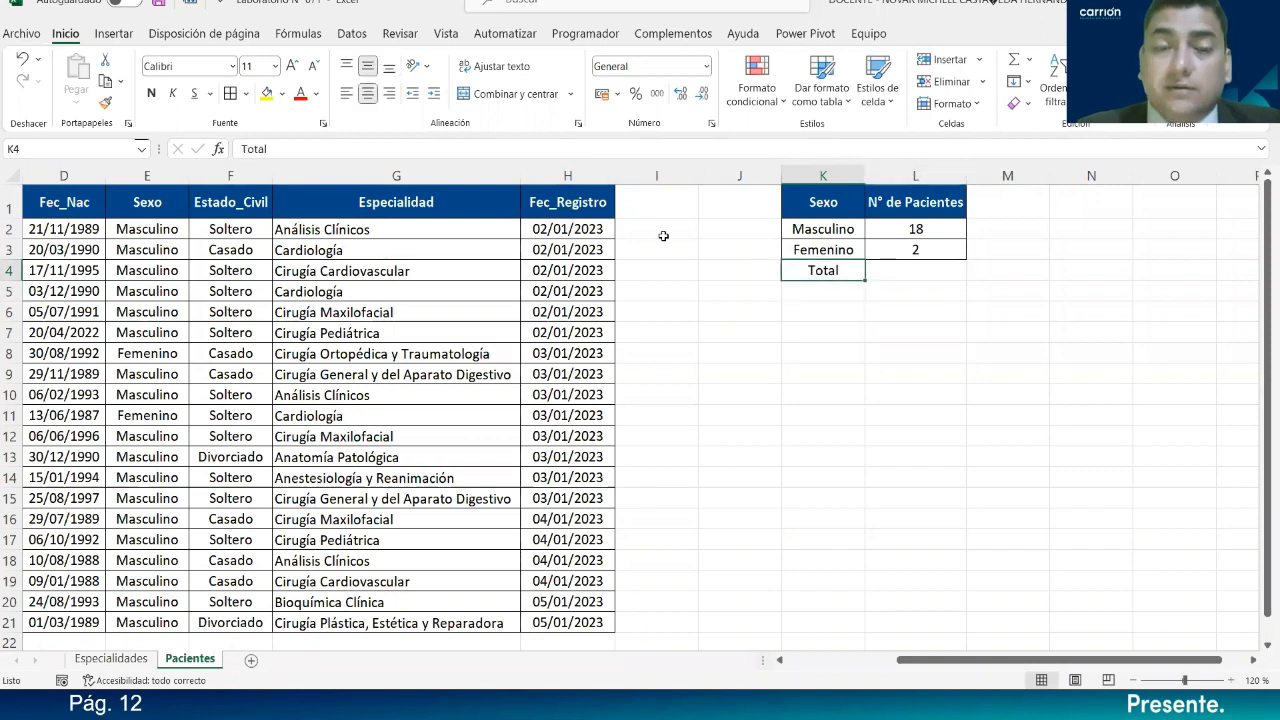
left_click(347, 94)
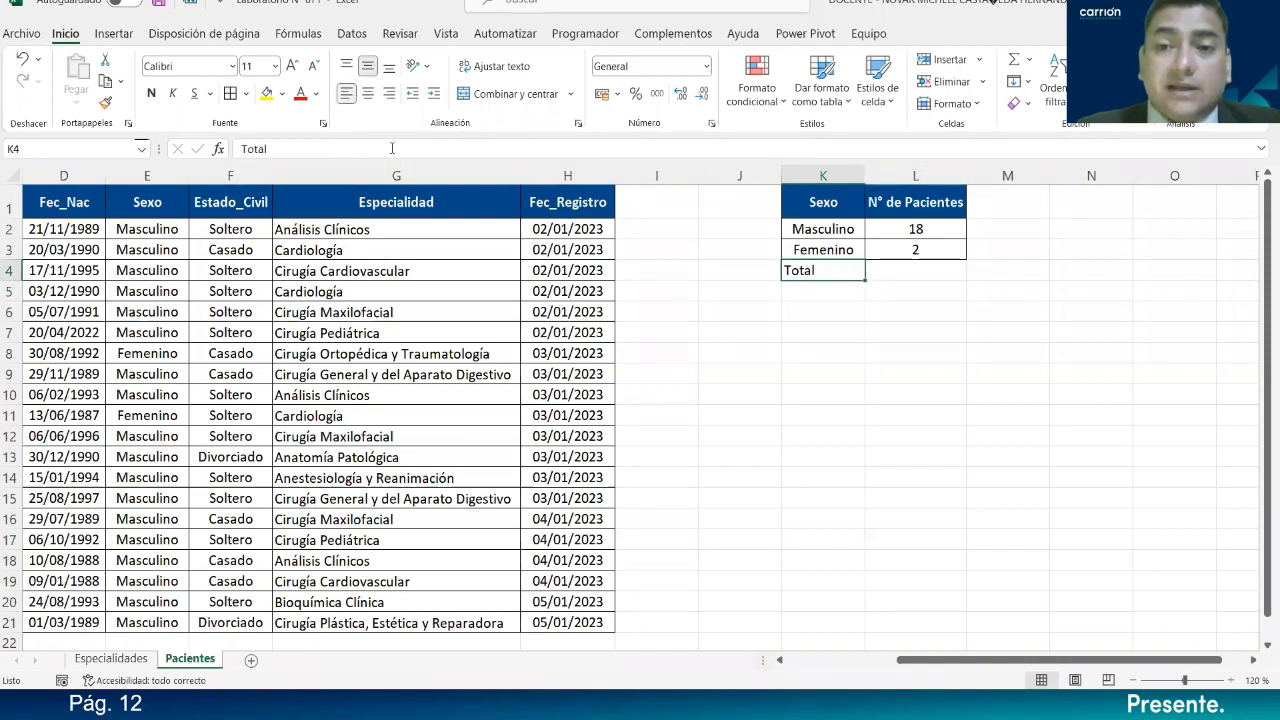
- Copy the Sexo header's formatting onto the Total label in K4 and keep the label left-aligned
left_click(830, 202)
left_click(105, 102)
left_click(823, 270)
left_click(906, 272)
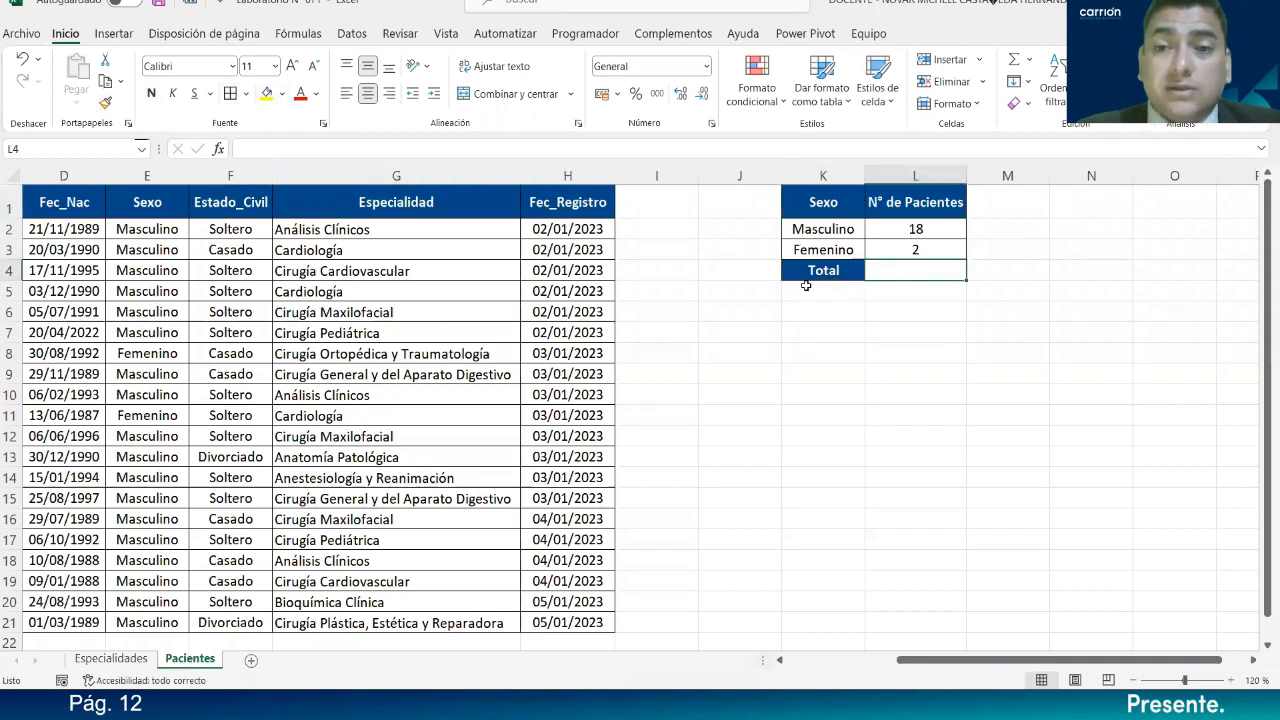
- Enter =SUMA(L2:L3) in L4 and format the total in bold at font size 12
double_click(914, 269)
type("=")
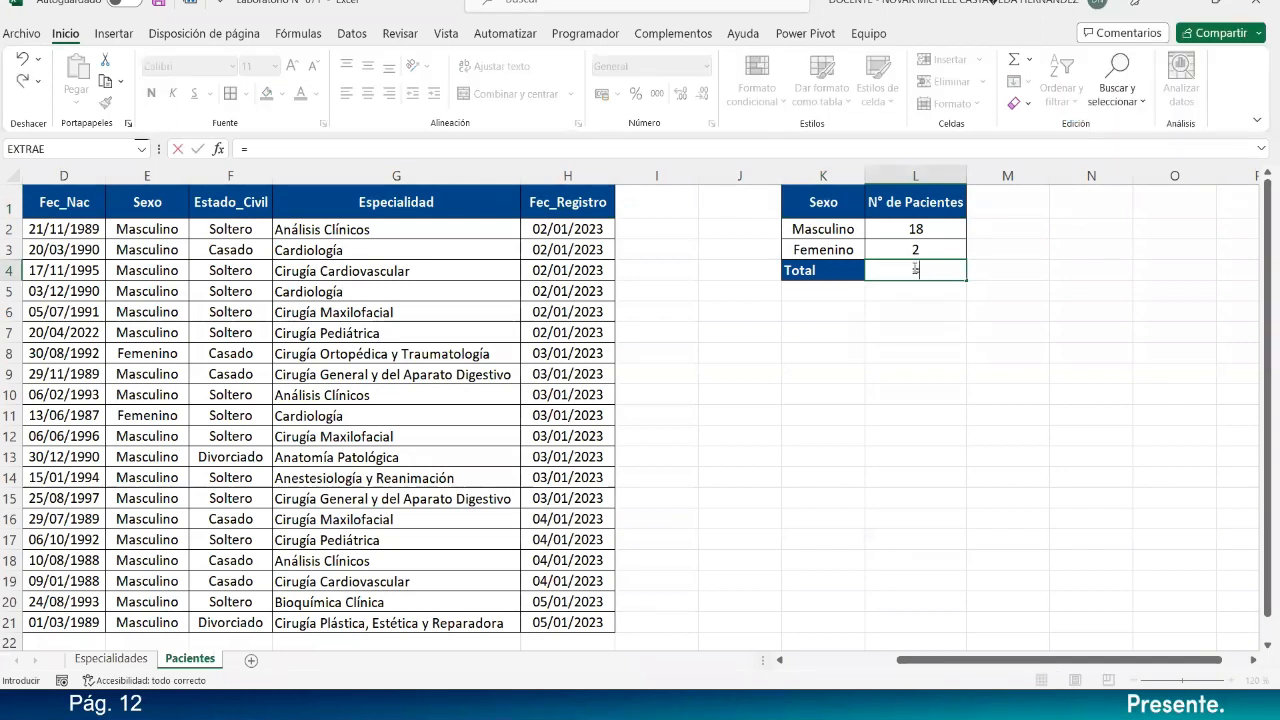
type("suma")
key("Tab")
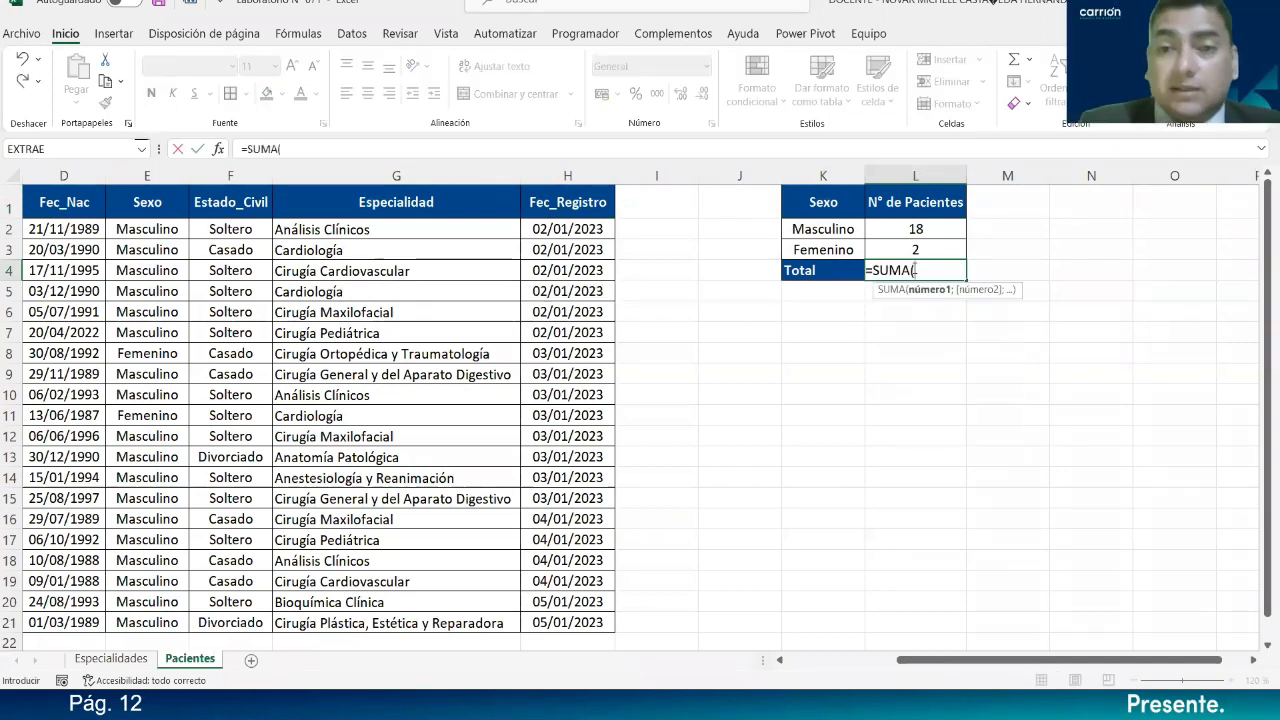
left_click_drag(909, 226, 905, 250)
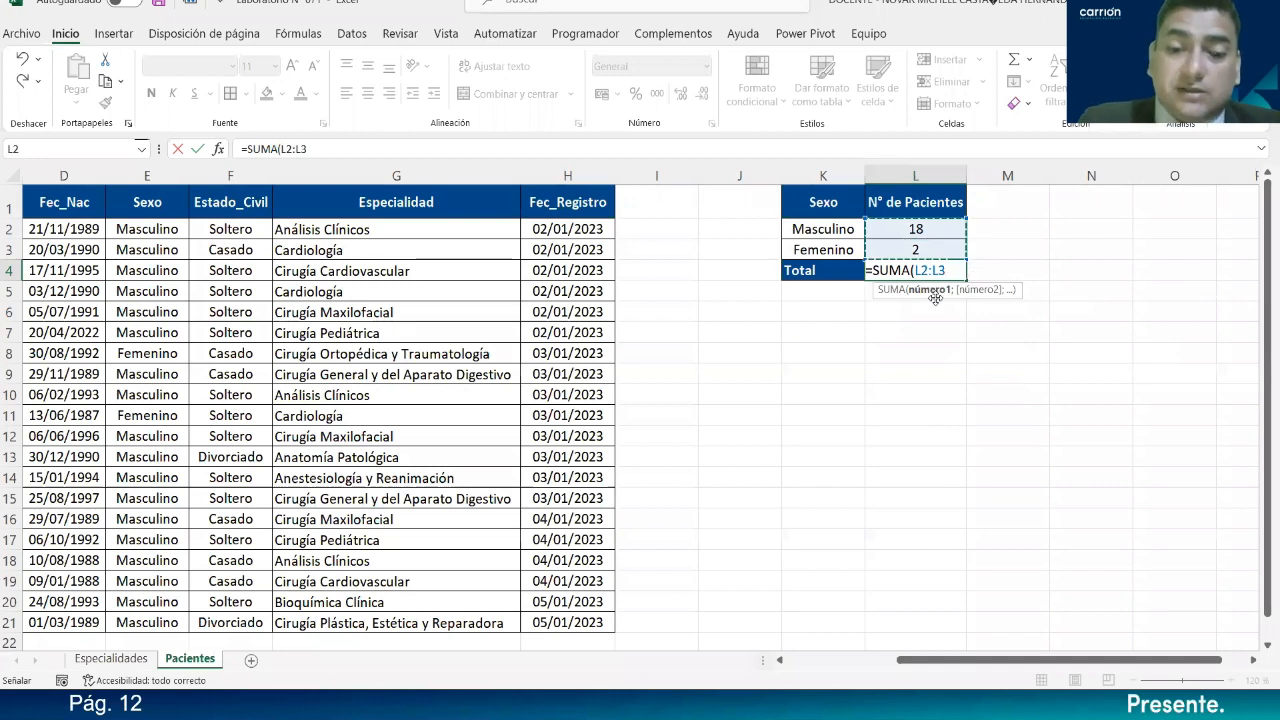
type(")")
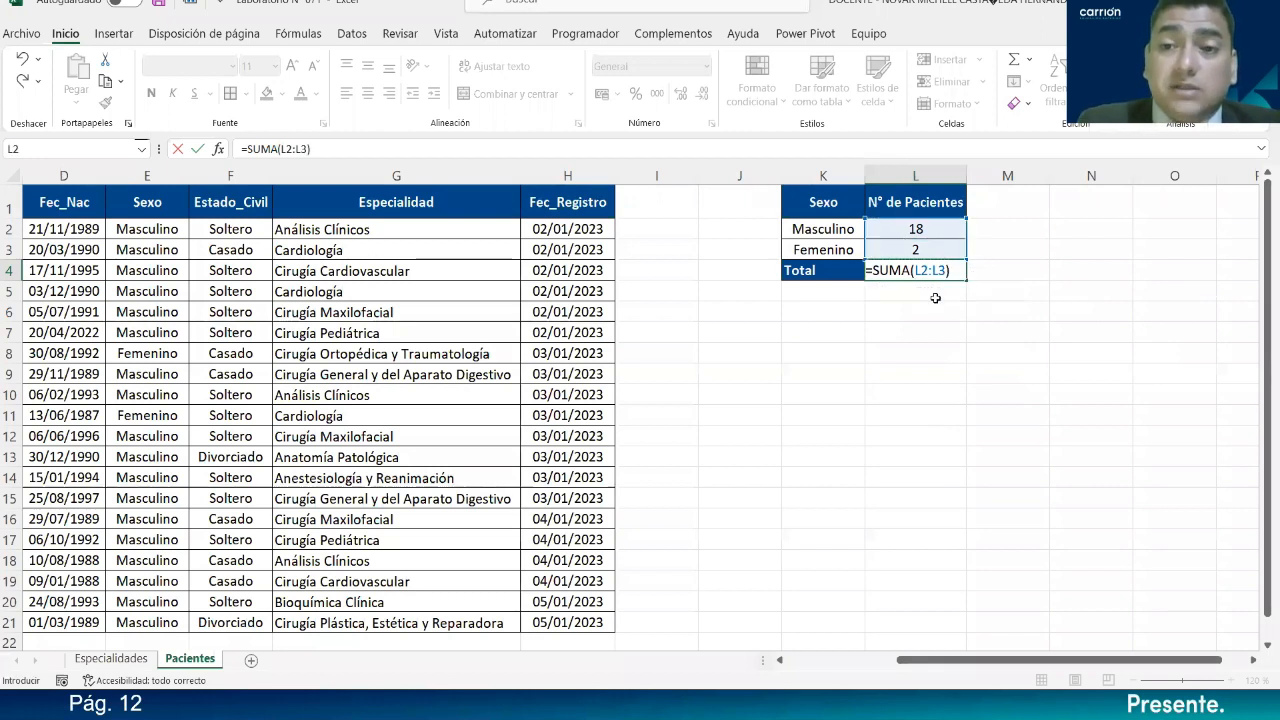
left_click(933, 270)
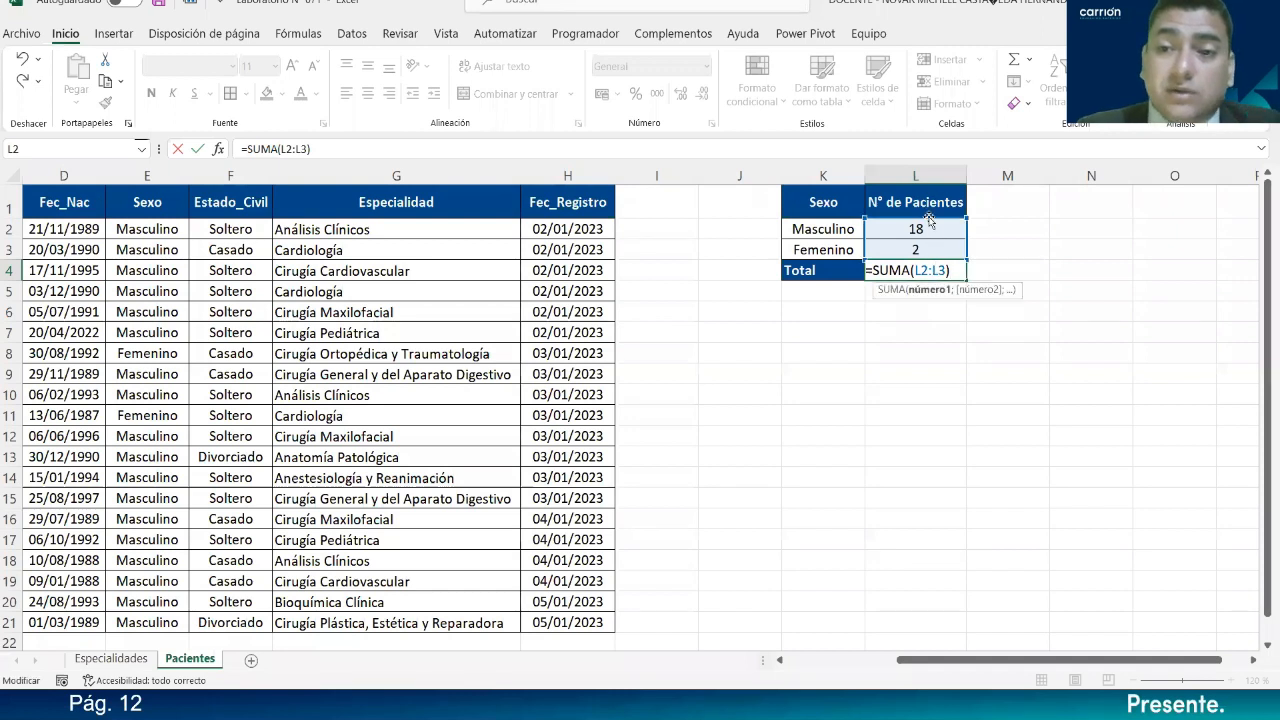
key("ctrl+Return")
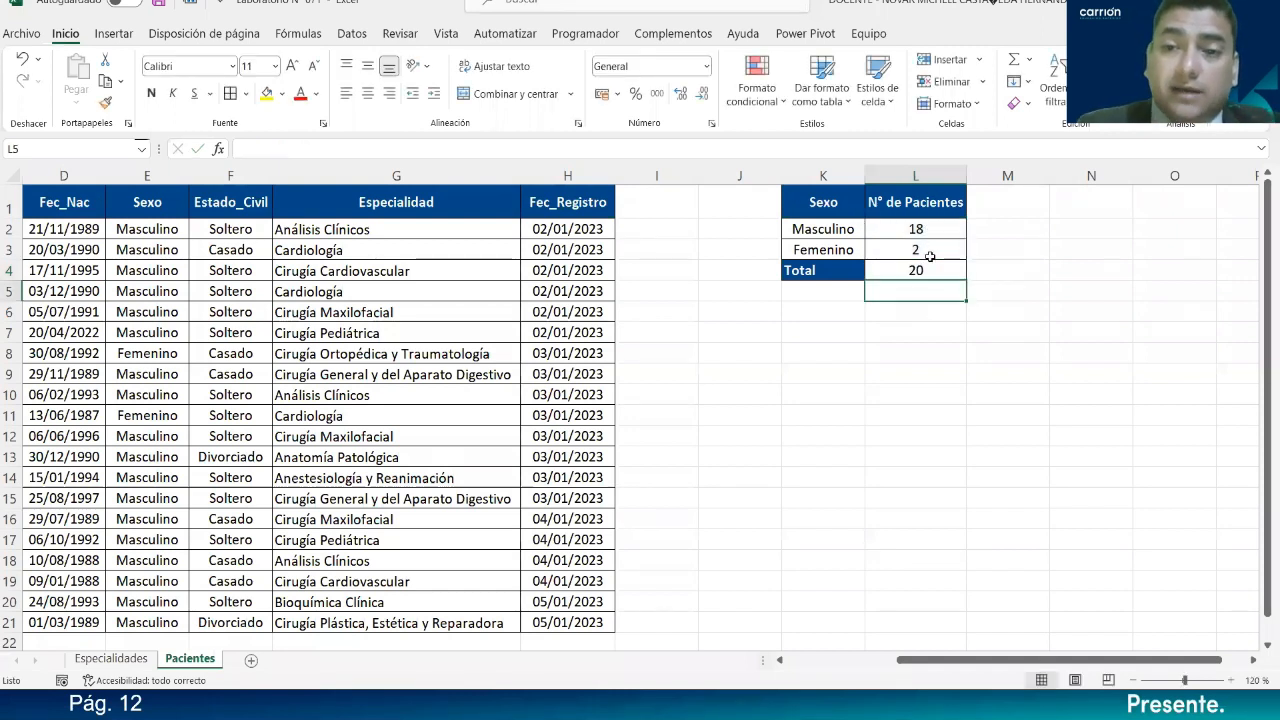
left_click(151, 93)
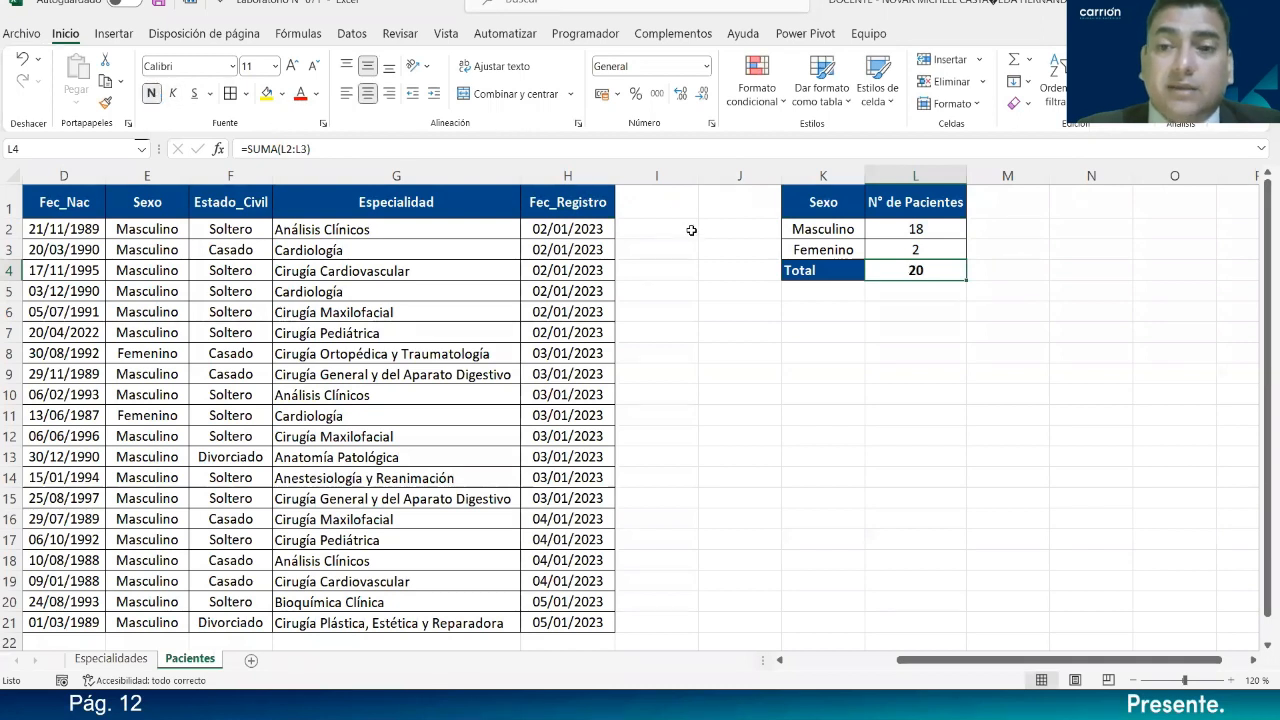
left_click(292, 67)
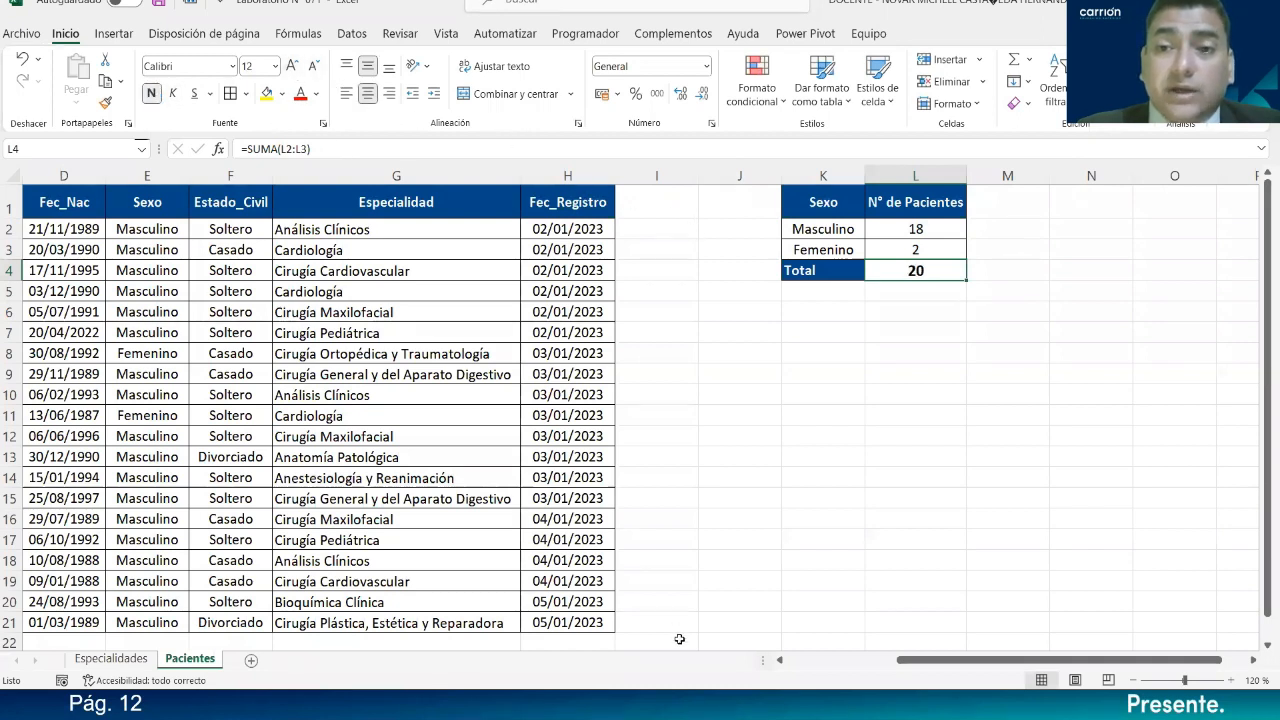
- Check the patient list down to its last record in row 21 against the counts in the sex summary table
scroll(790, 664, "left", 3)
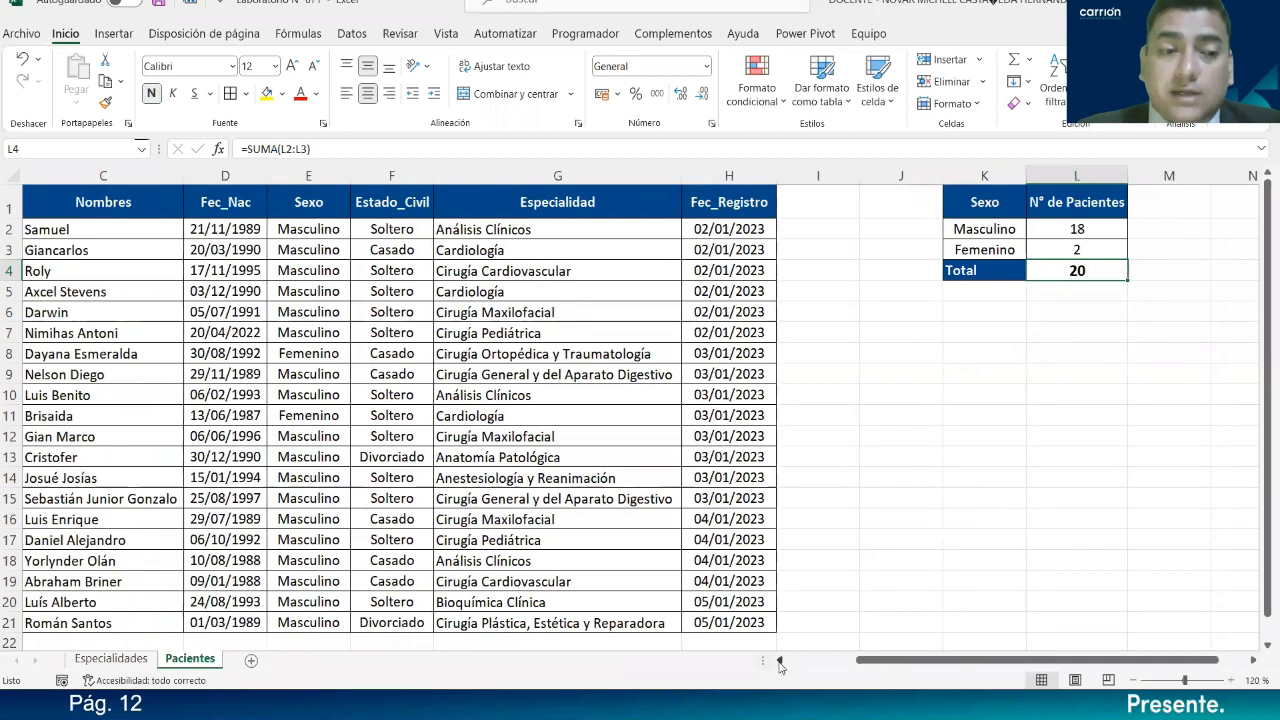
left_click(76, 628)
left_click_drag(1200, 663, 1230, 663)
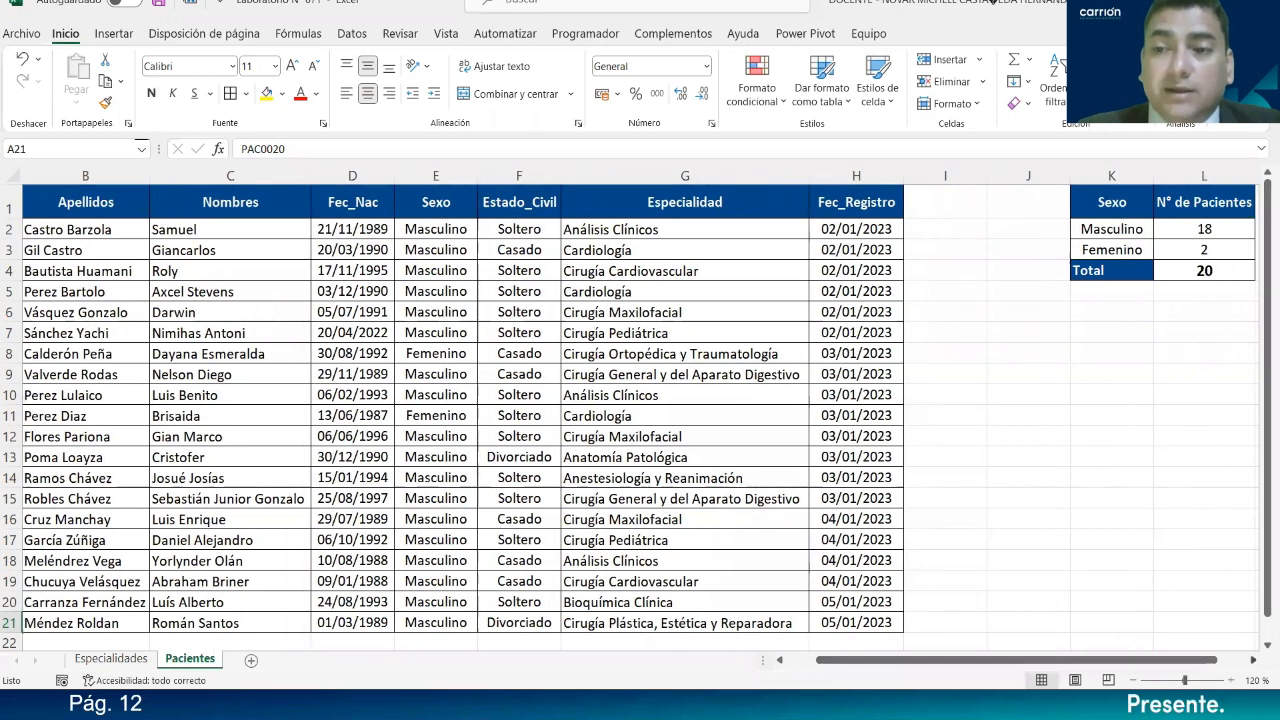
scroll(1244, 618, "right", 1)
left_click(1150, 336)
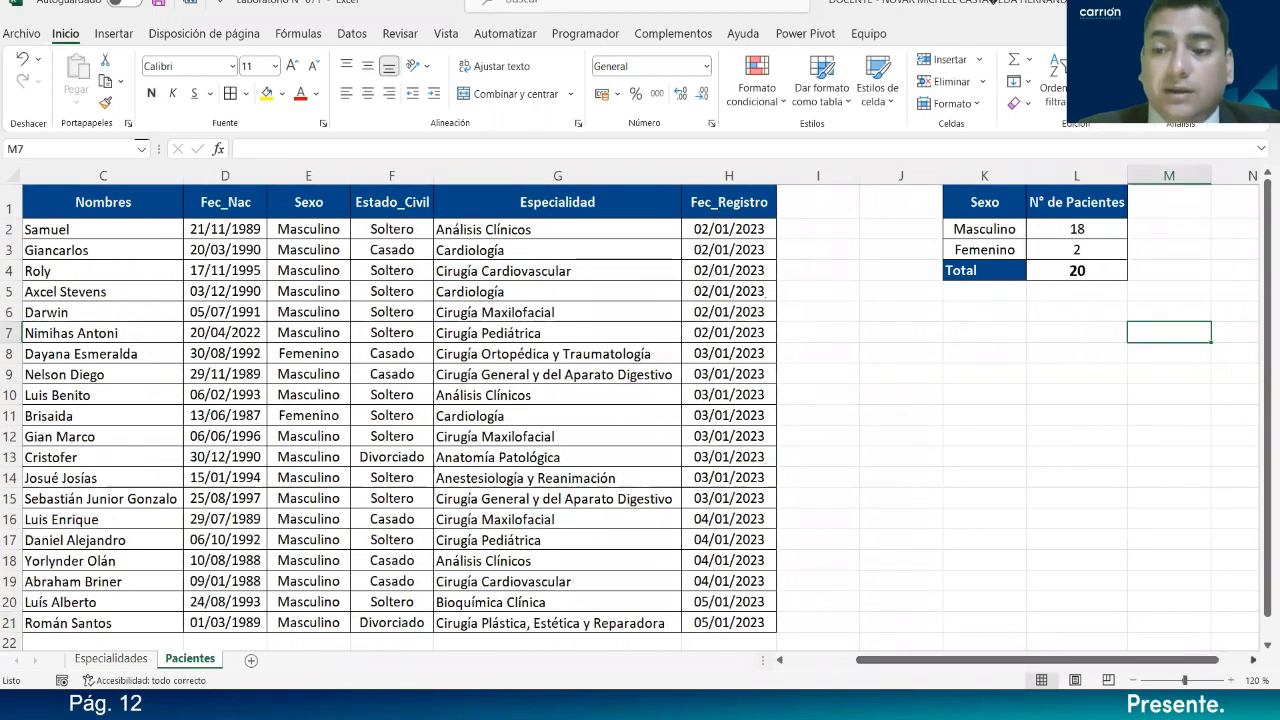
scroll(906, 280, "right", 1)
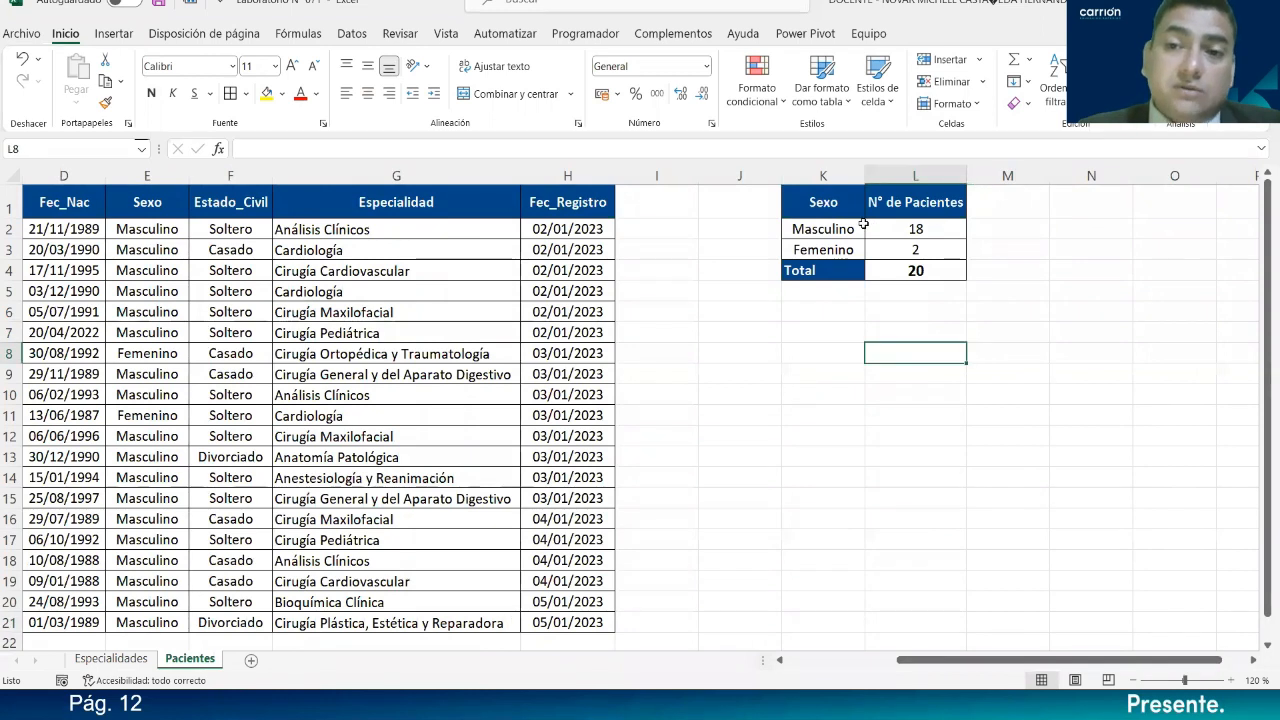
left_click(818, 228)
left_click_drag(919, 229, 854, 251)
left_click(877, 329)
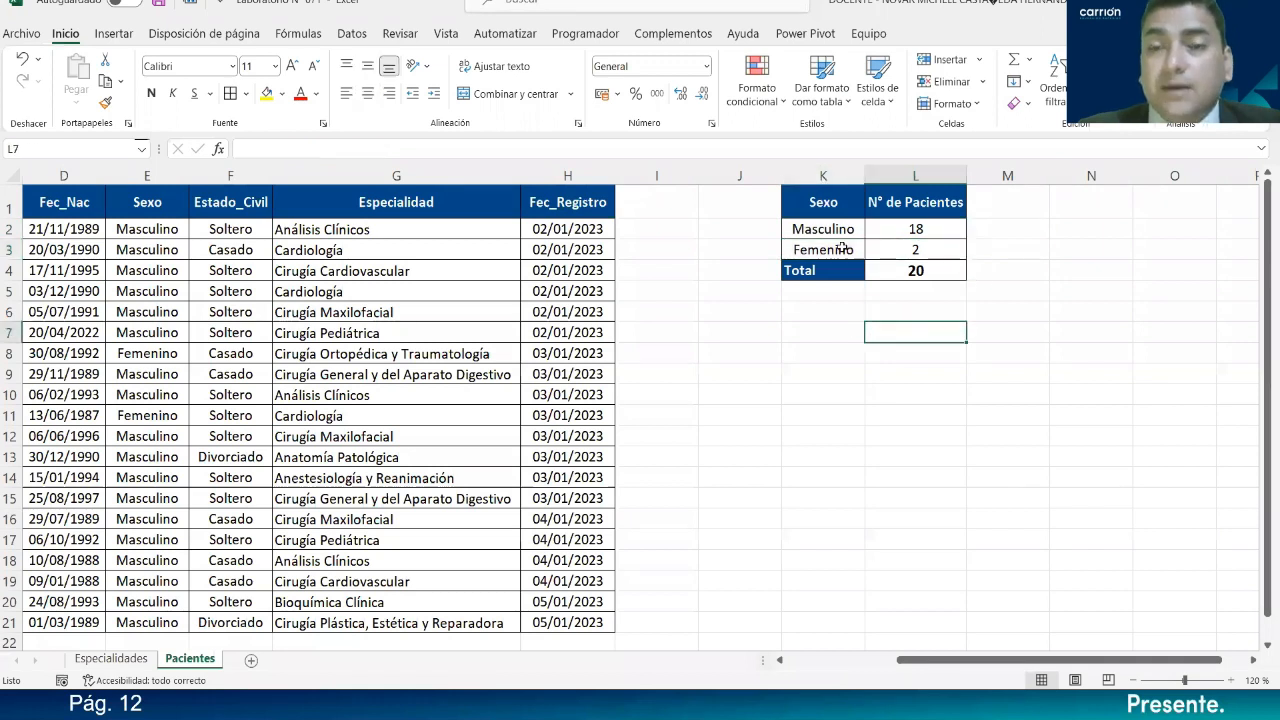
- Insert a pie chart from the summary range K1:L3, leaving out the Total row
left_click_drag(836, 204, 934, 254)
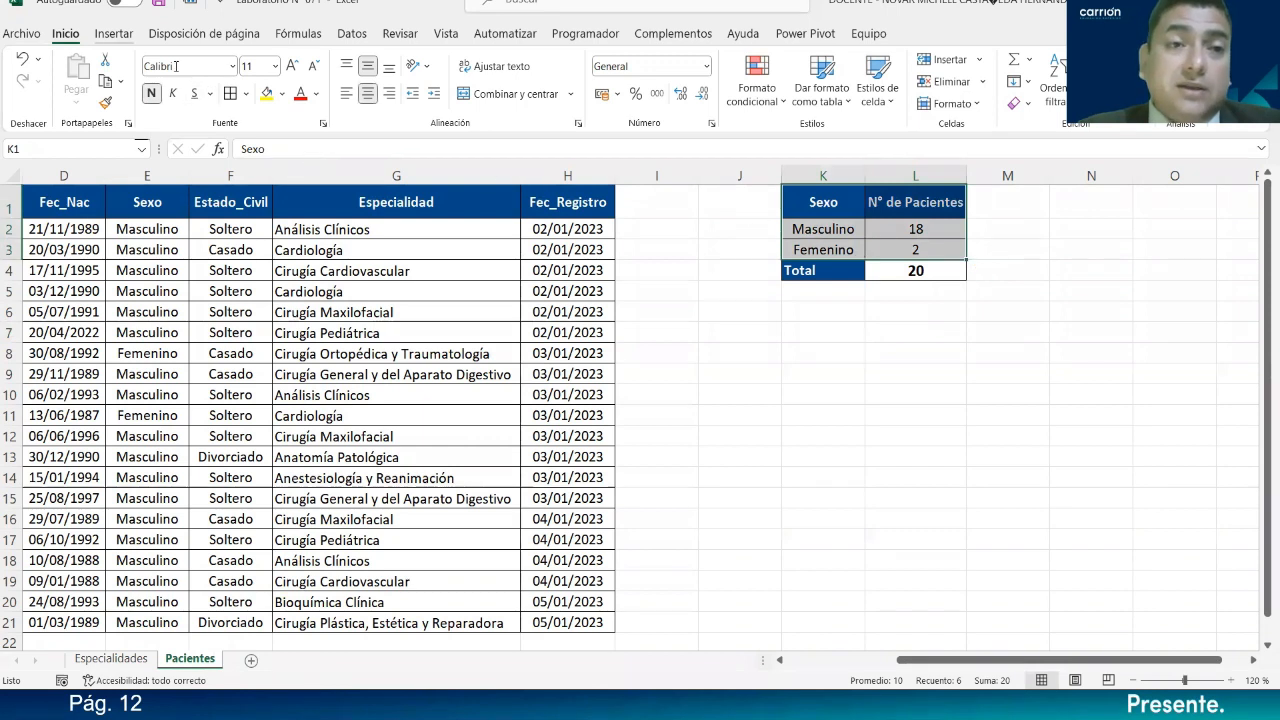
left_click(116, 36)
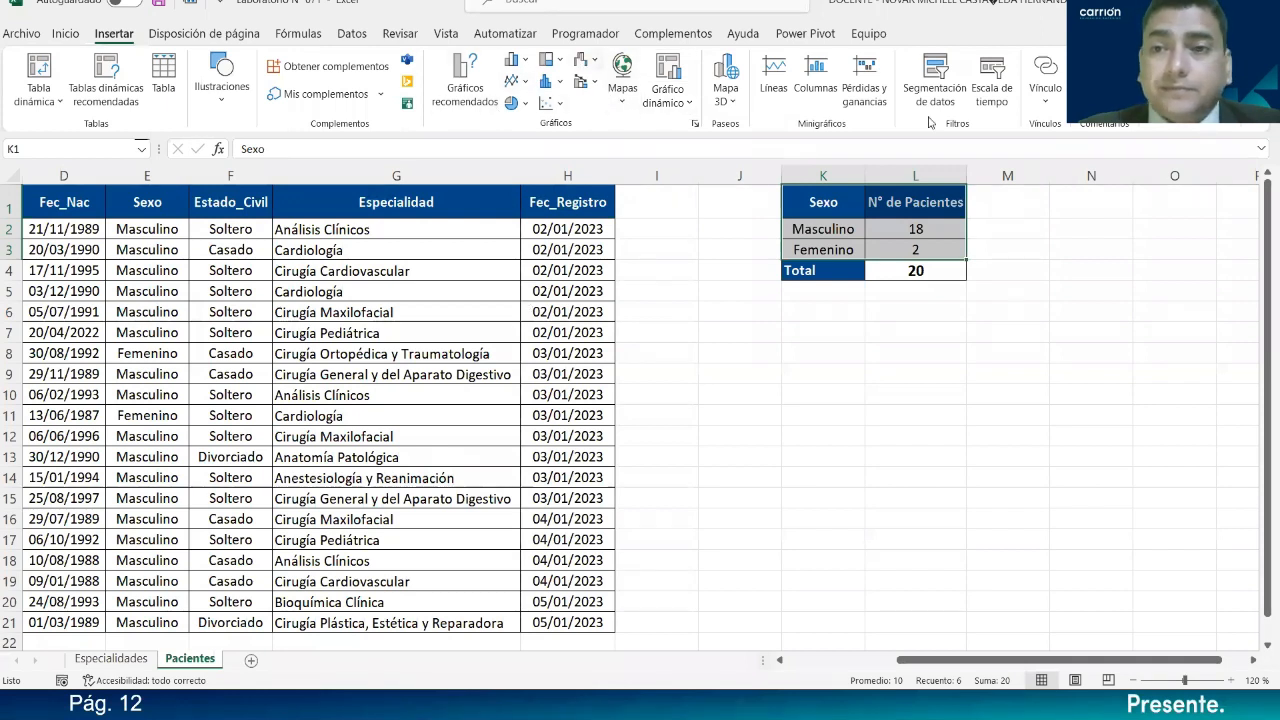
left_click(696, 123)
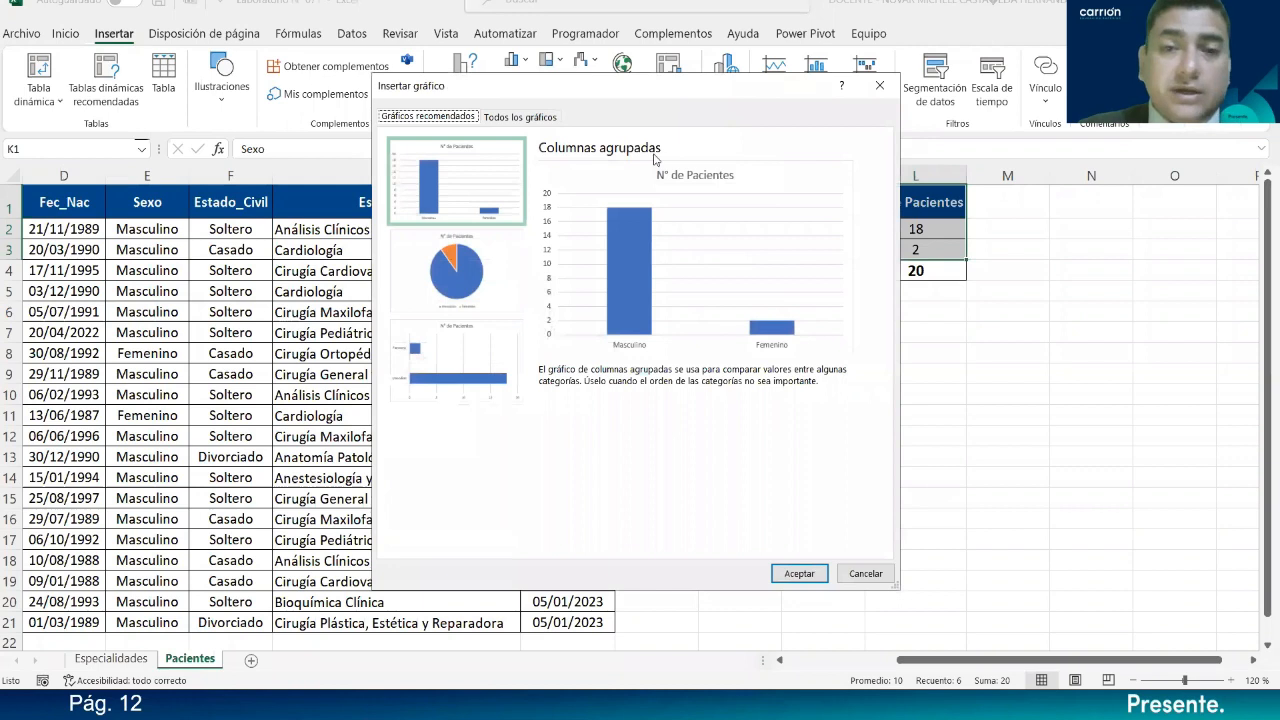
left_click(507, 119)
left_click(430, 218)
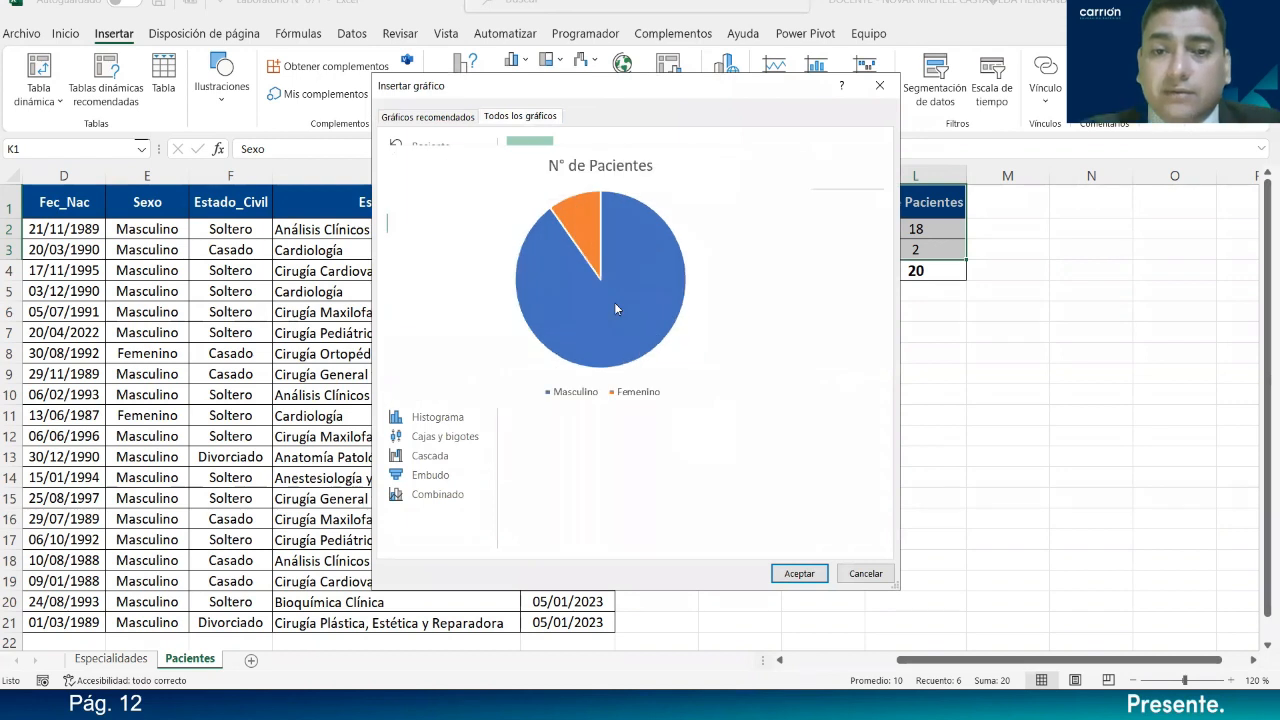
left_click(799, 573)
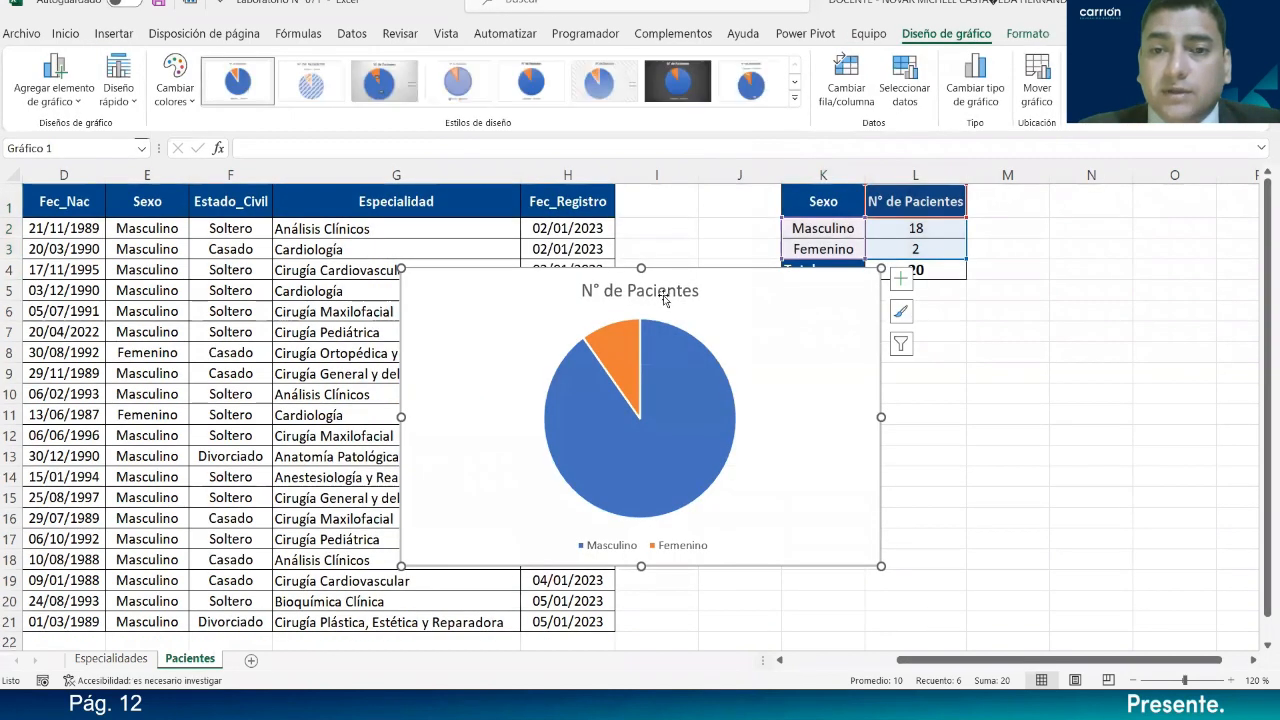
- Move the pie chart beside the summary table and shrink it to cover about M1:P9
mouse_move(665, 298)
left_mouse_down()
mouse_move(810, 296)
mouse_move(1150, 205)
mouse_move(1250, 195)
left_mouse_up()
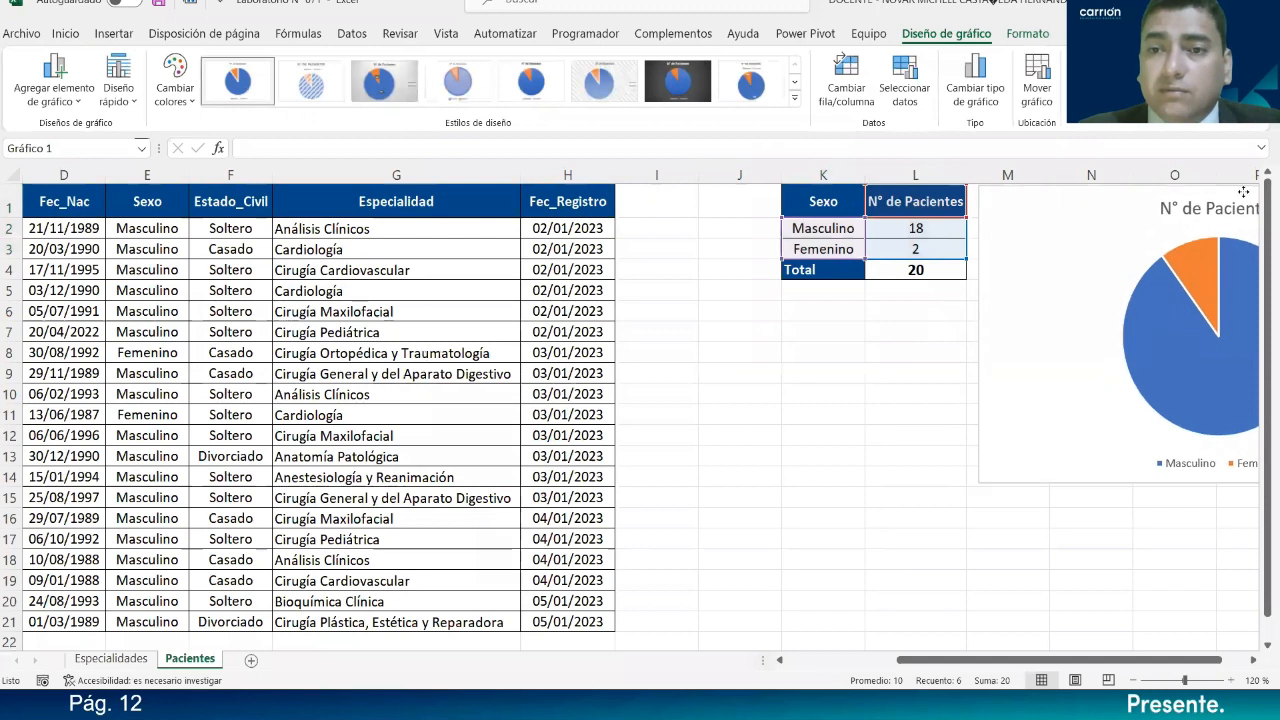
left_click(1254, 660)
left_click(1254, 660)
left_click(1254, 660)
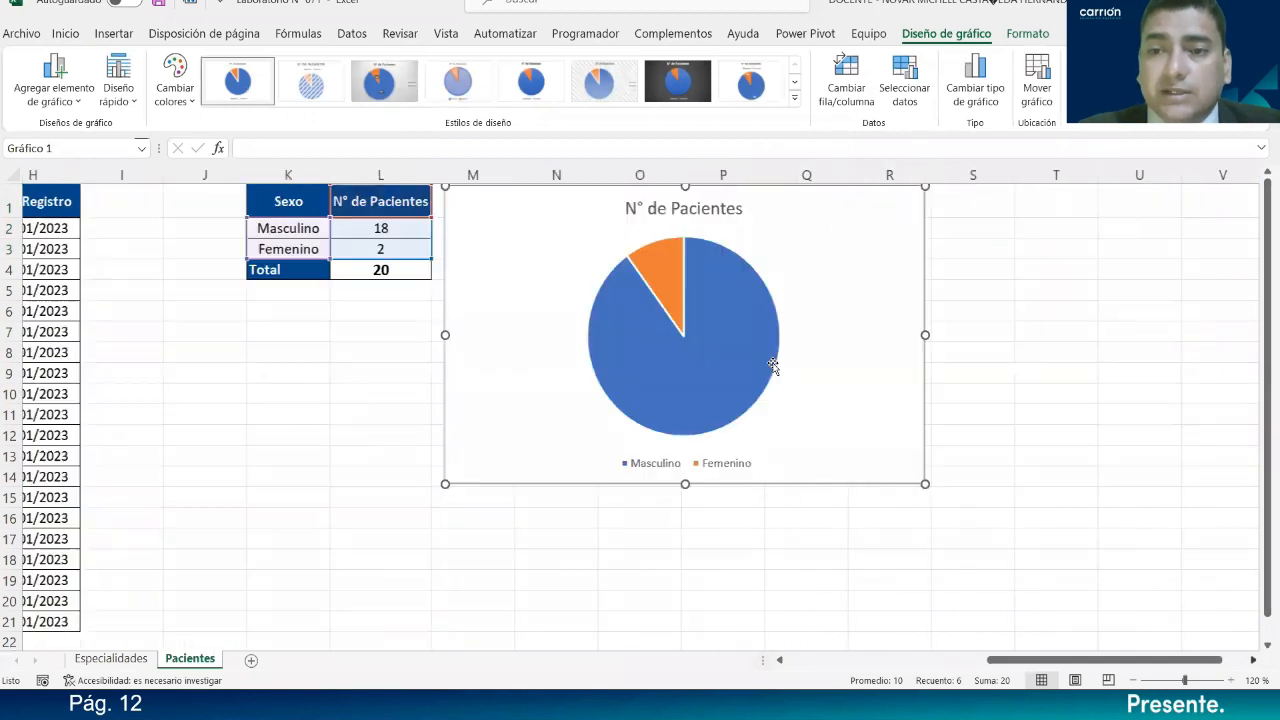
left_click_drag(387, 484, 390, 388)
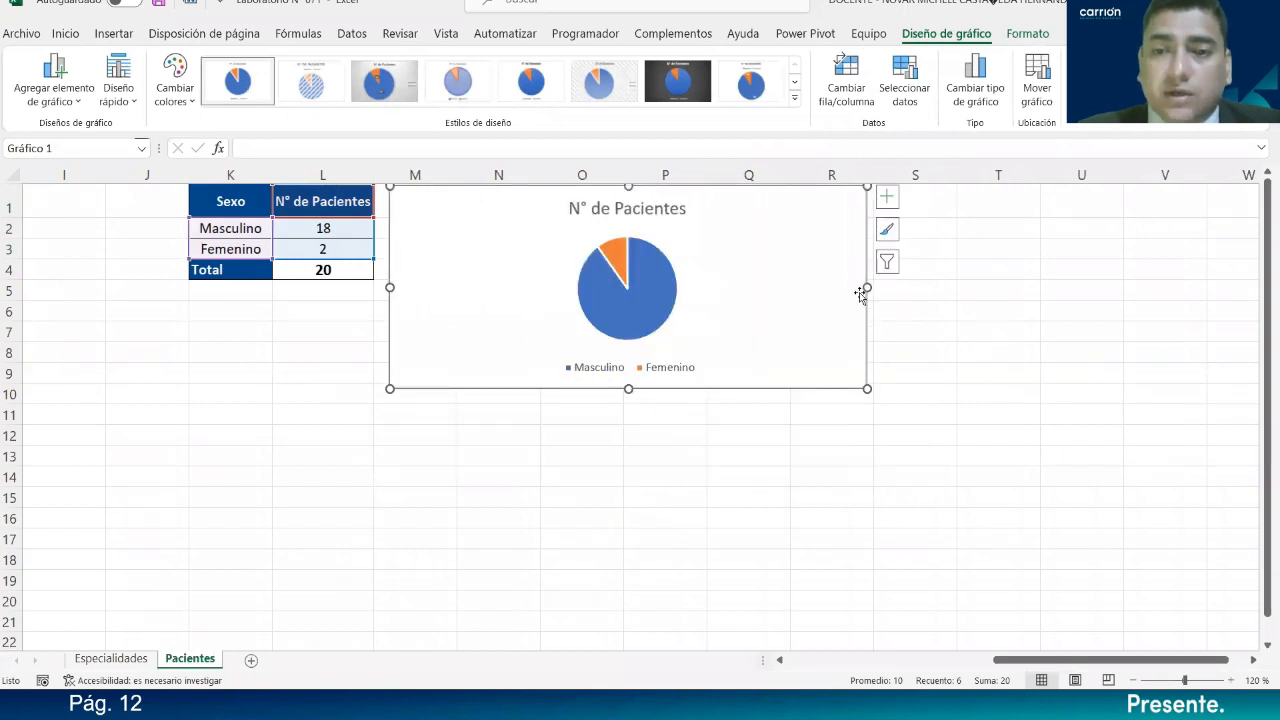
left_click_drag(755, 292, 721, 290)
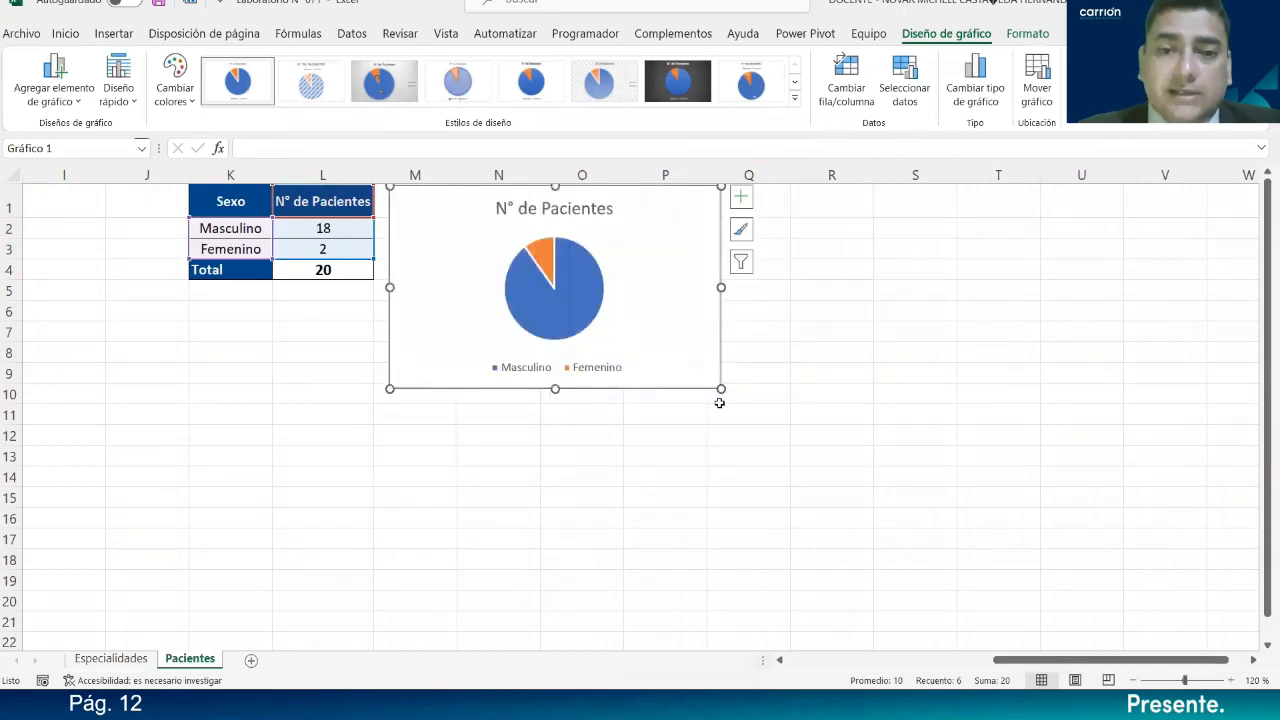
left_click(812, 342)
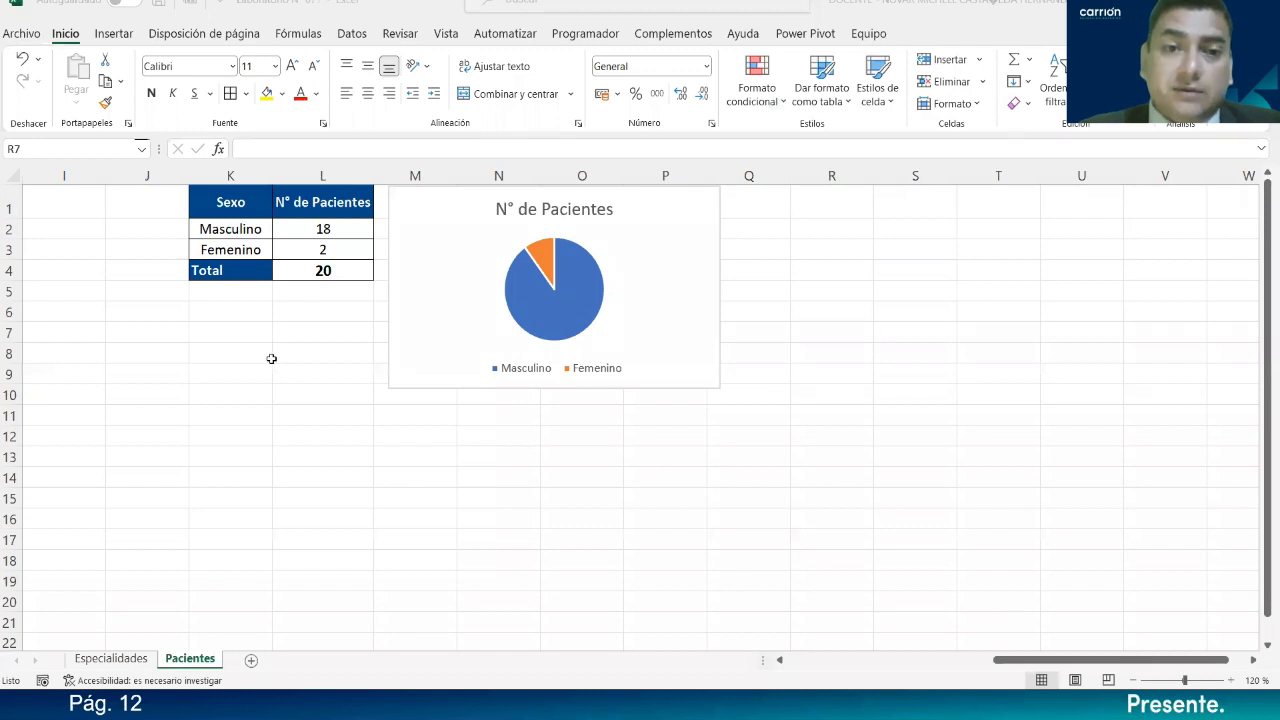
- Apply the chart style Estilo 3 to the pie chart
left_click(469, 332)
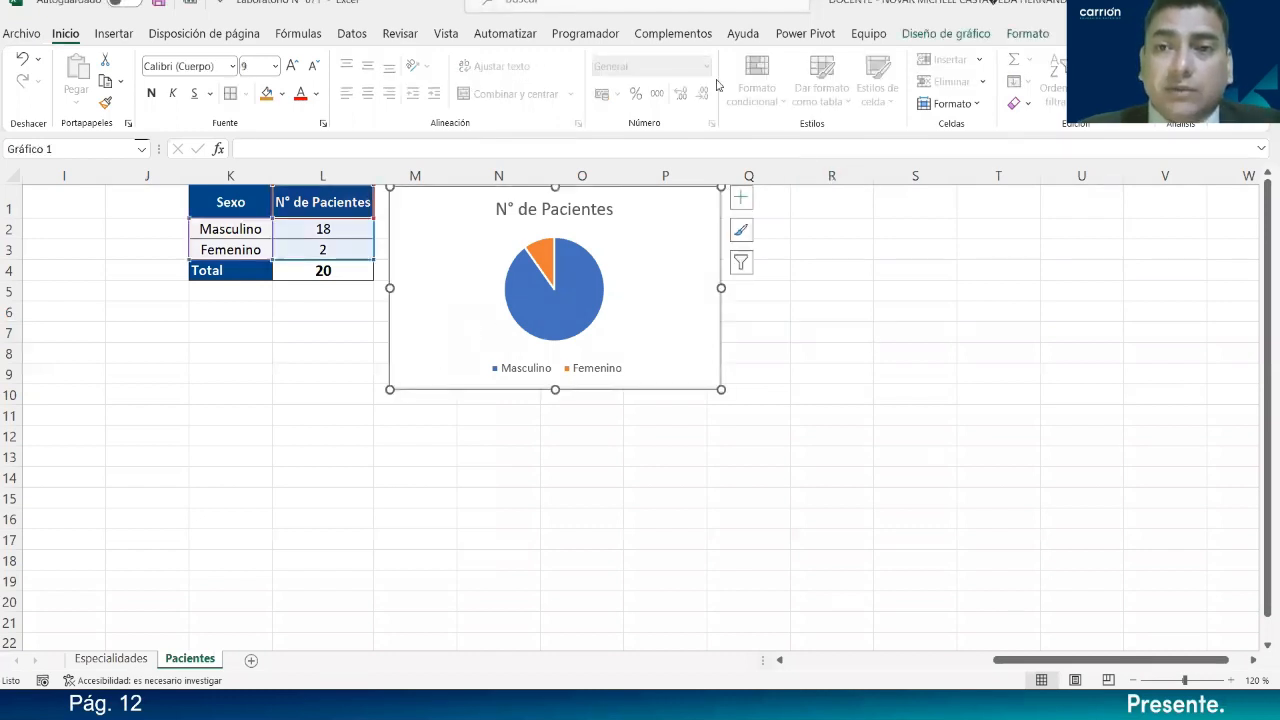
left_click(940, 36)
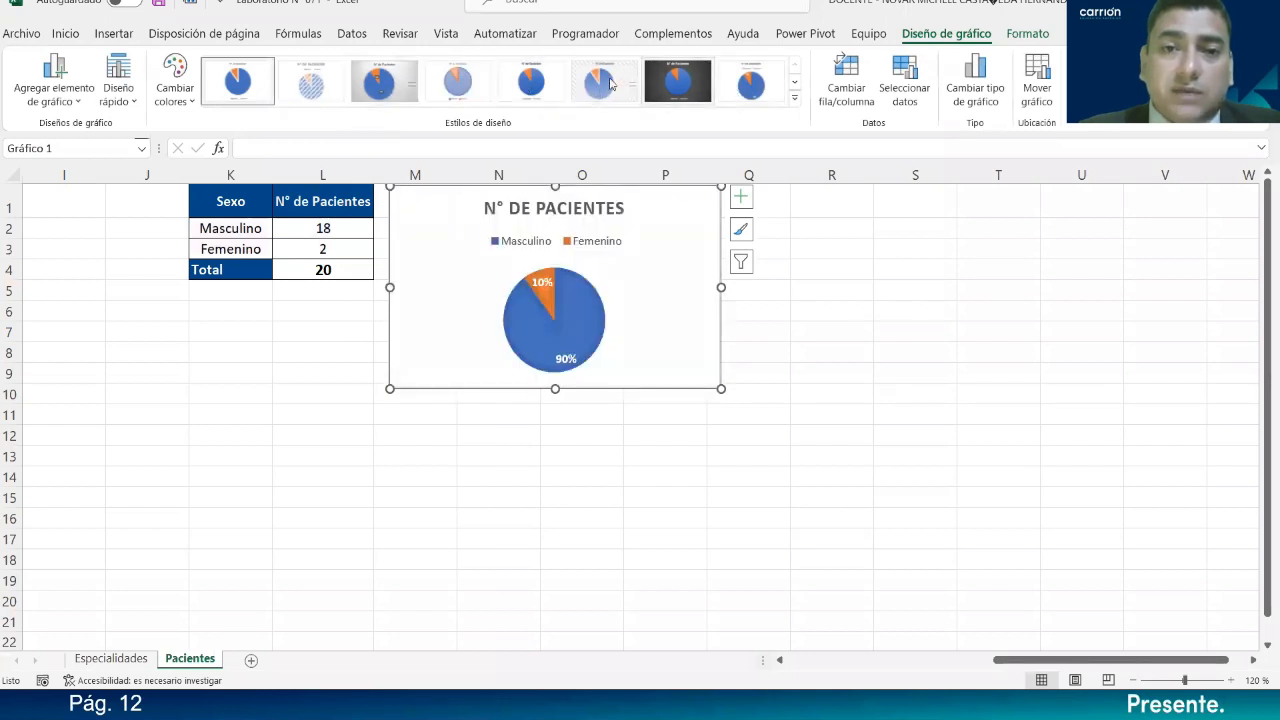
left_click(405, 92)
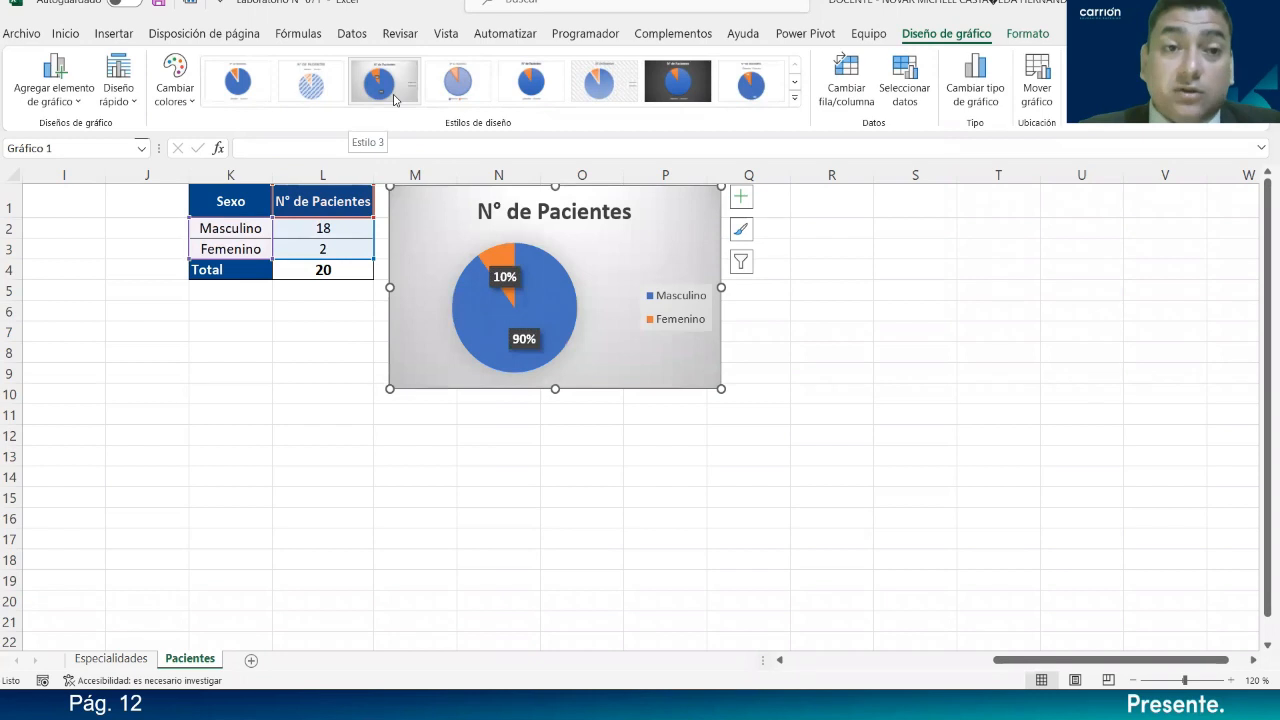
- Change the pie chart's title to "N° de Pacientes por Sexo"
left_click(474, 230)
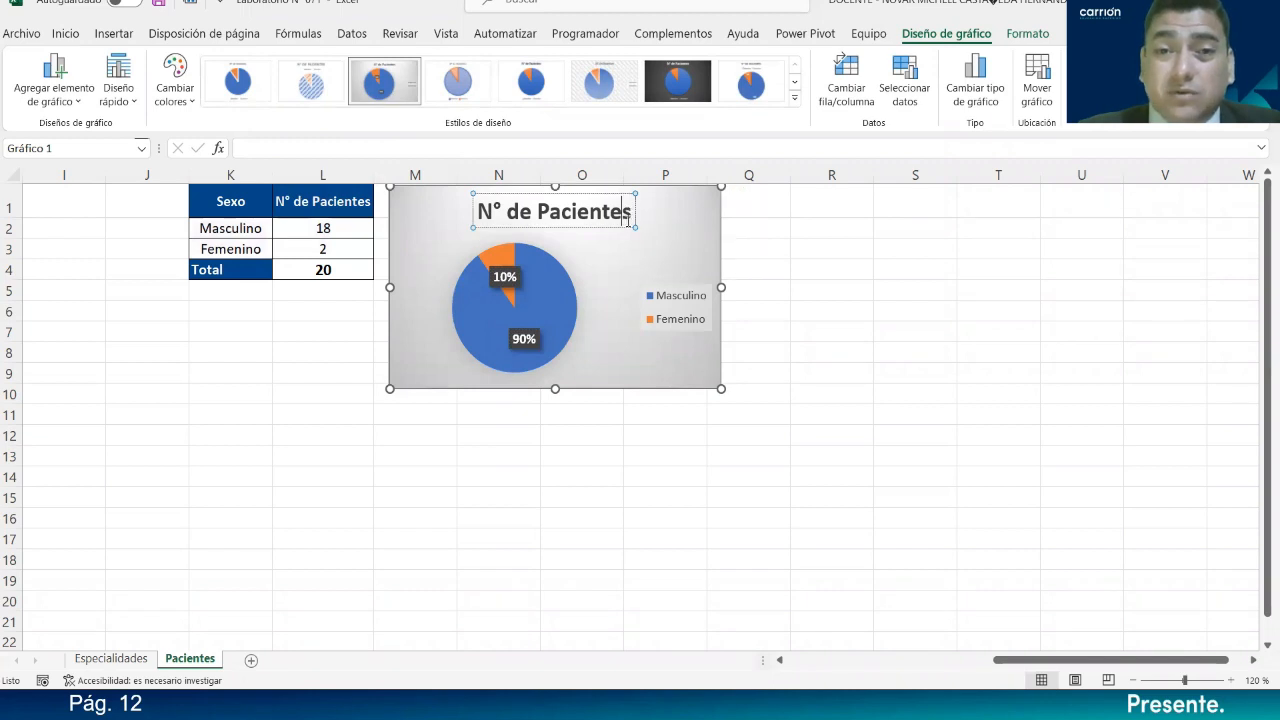
type("por Sexo")
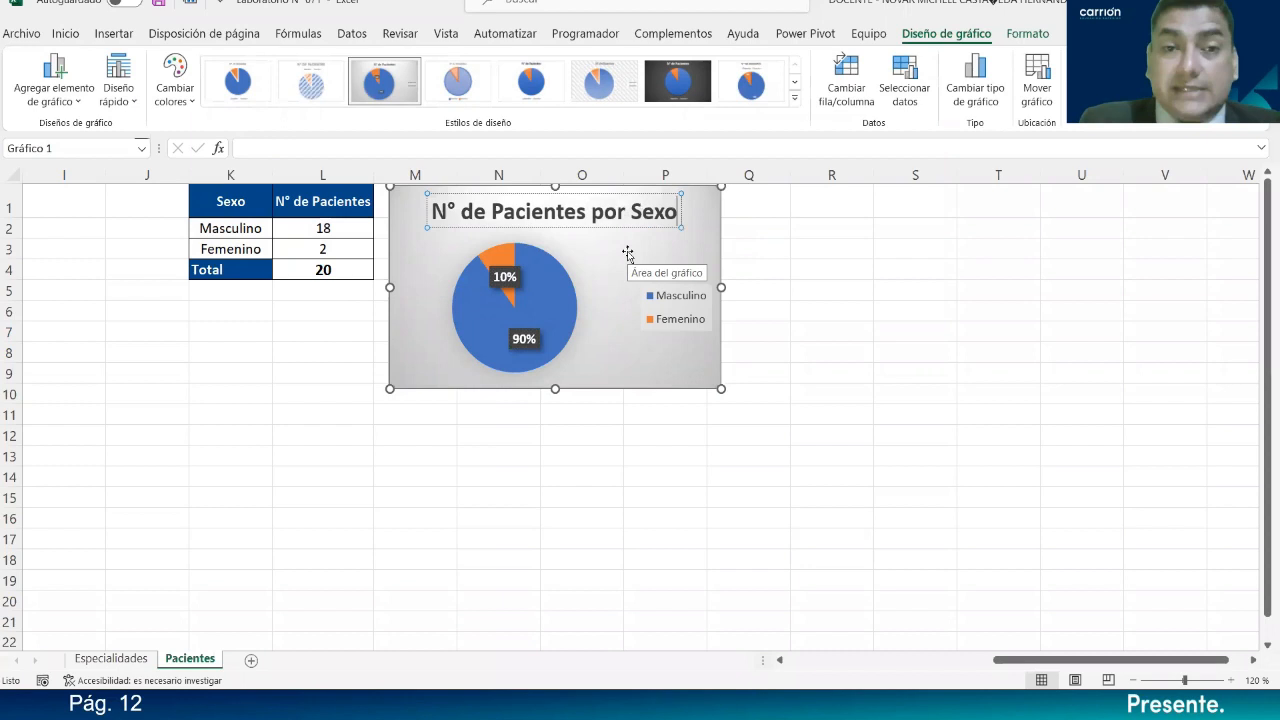
left_click(675, 433)
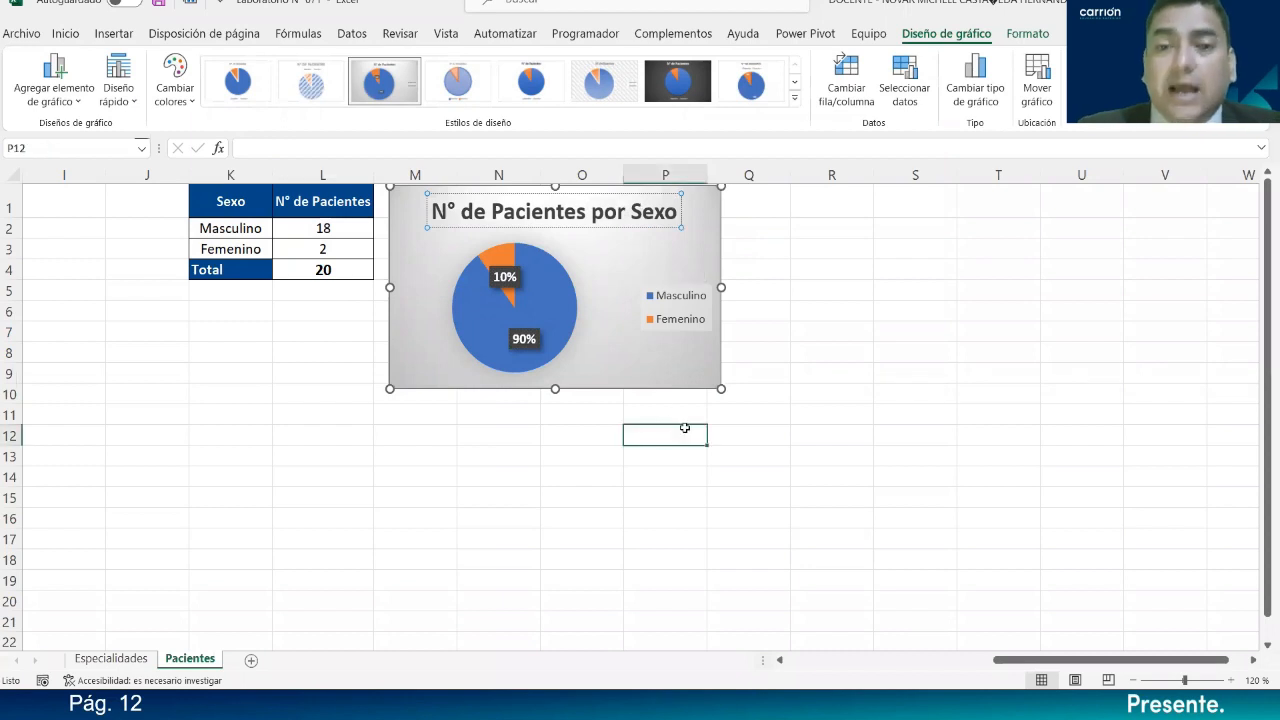
- Make the pie chart's legend text bold and set its font size to 10.5
left_click(684, 325)
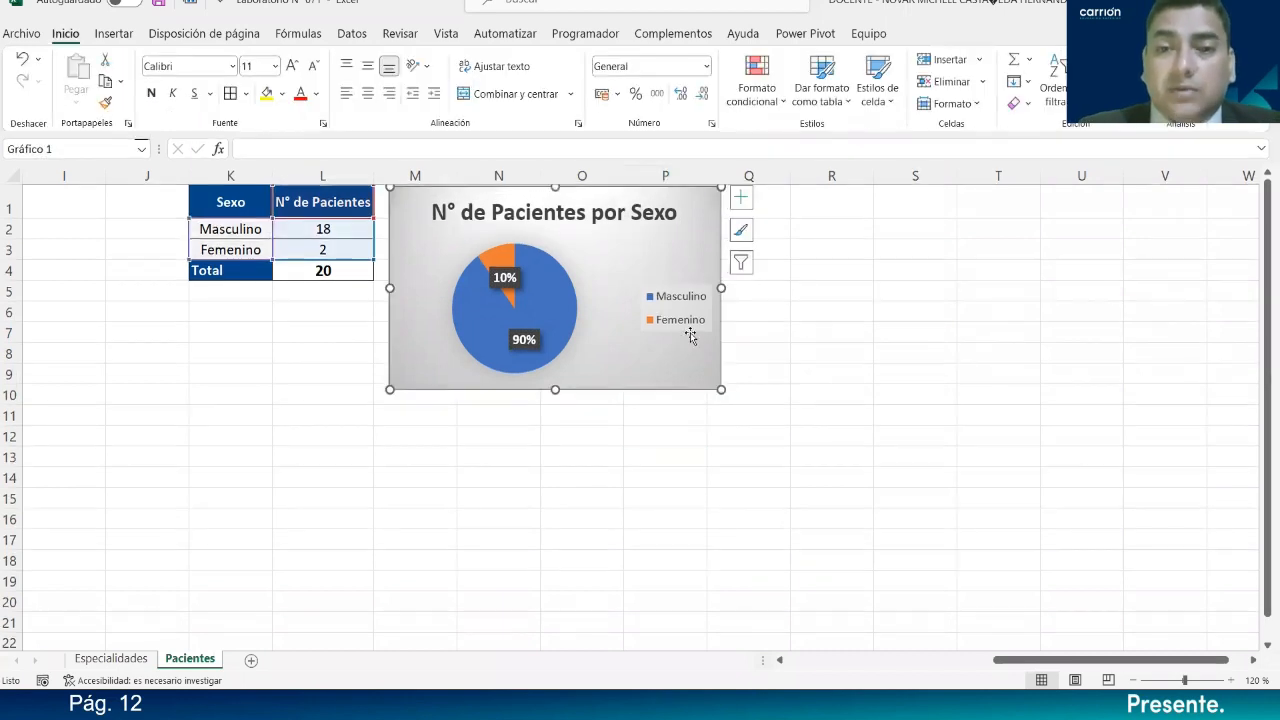
left_click(65, 33)
left_click(152, 95)
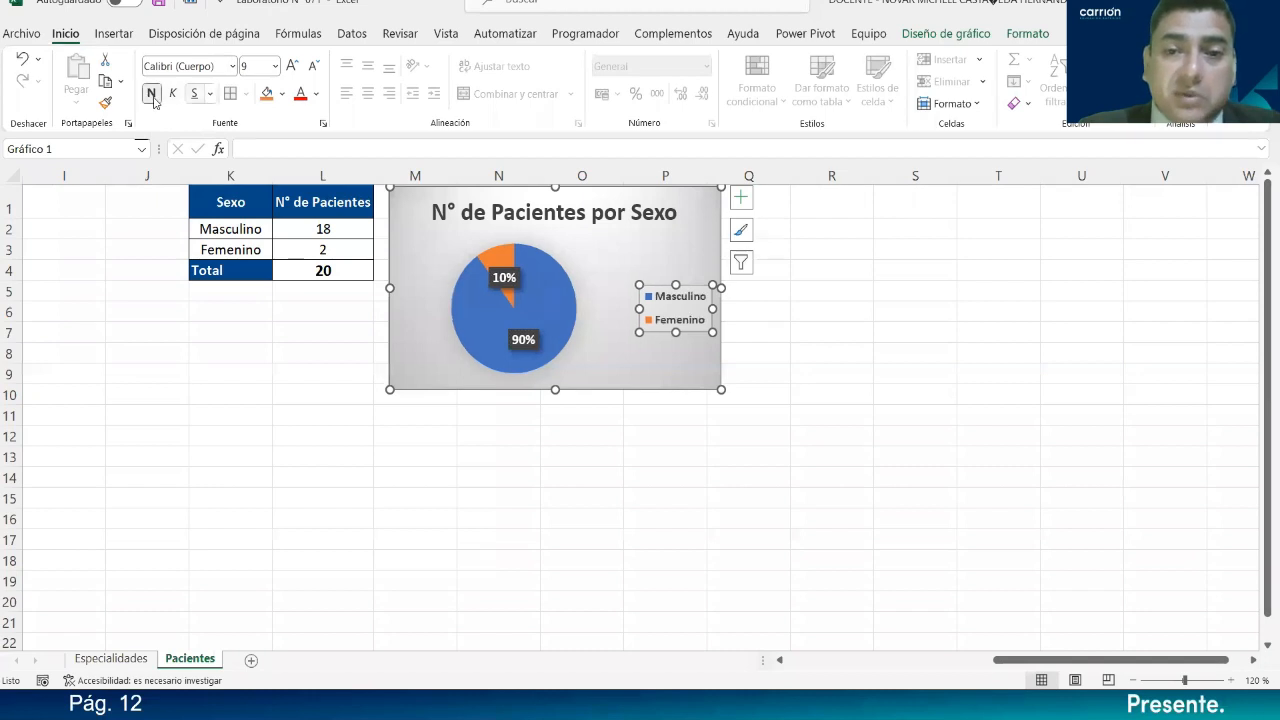
left_click(292, 66)
key("ctrl+shift+greater")
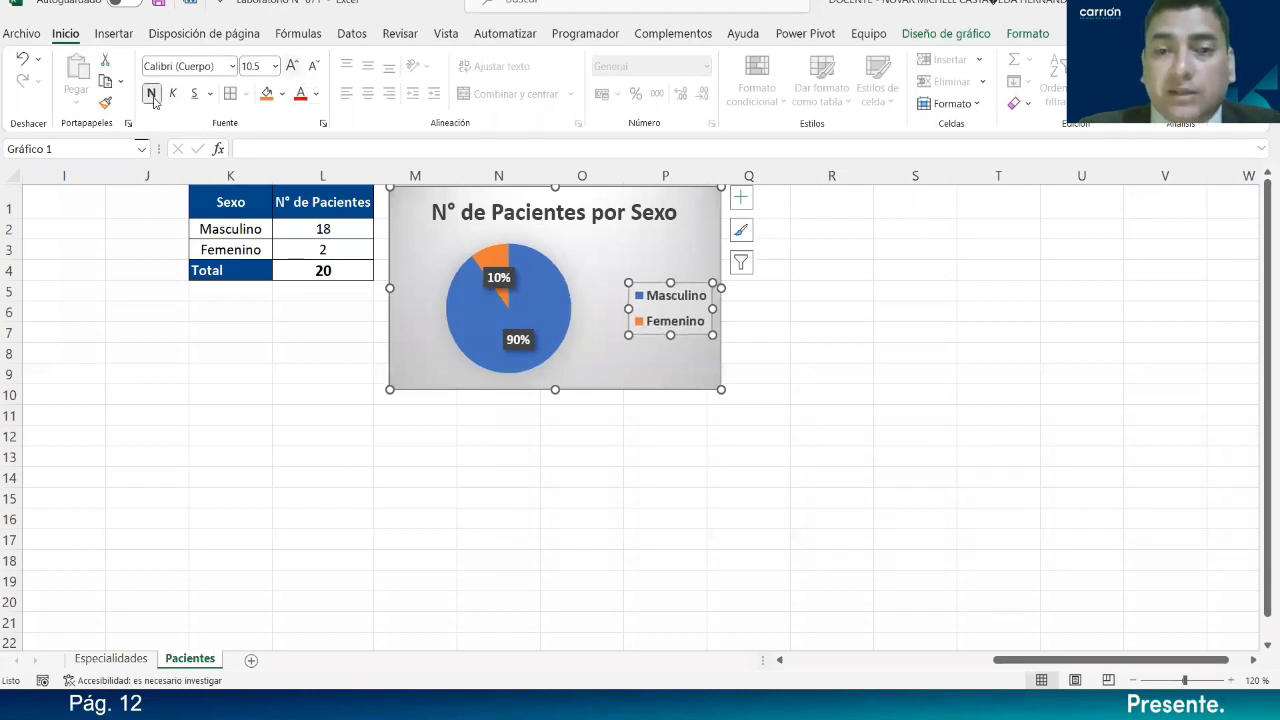
key("ctrl+shift+greater")
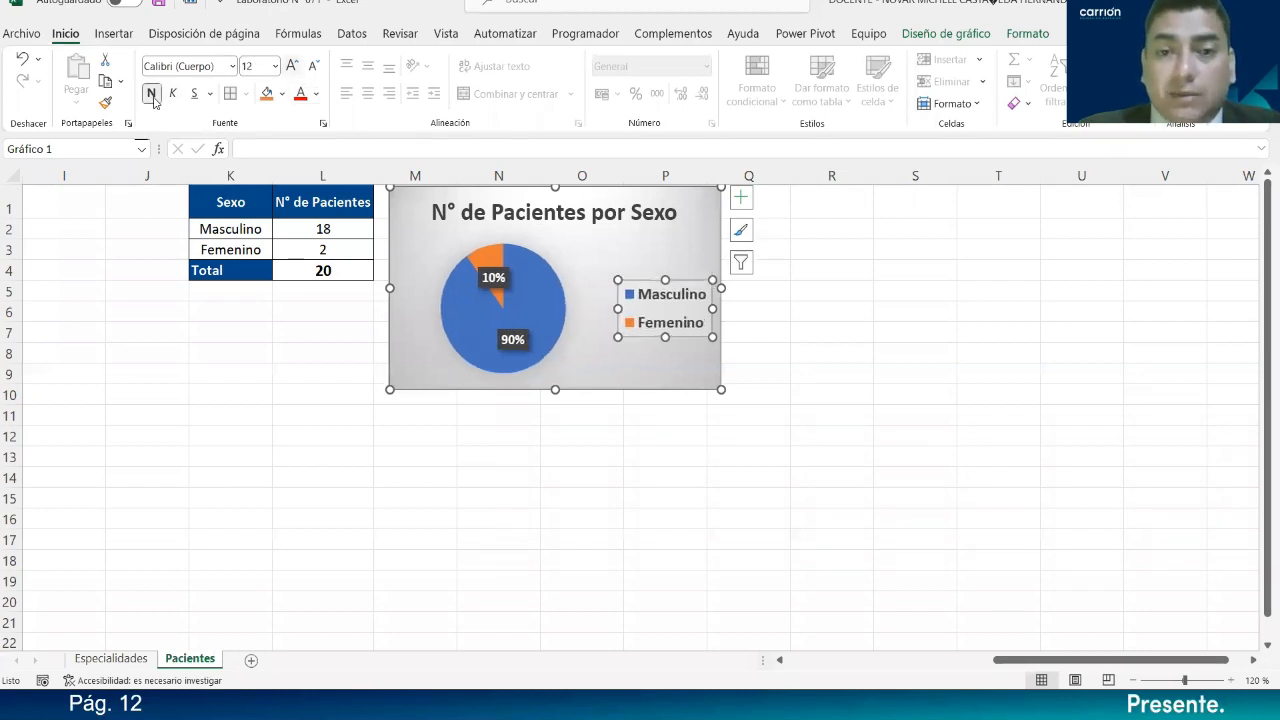
key("ctrl+shift+less")
key("ctrl+shift+less")
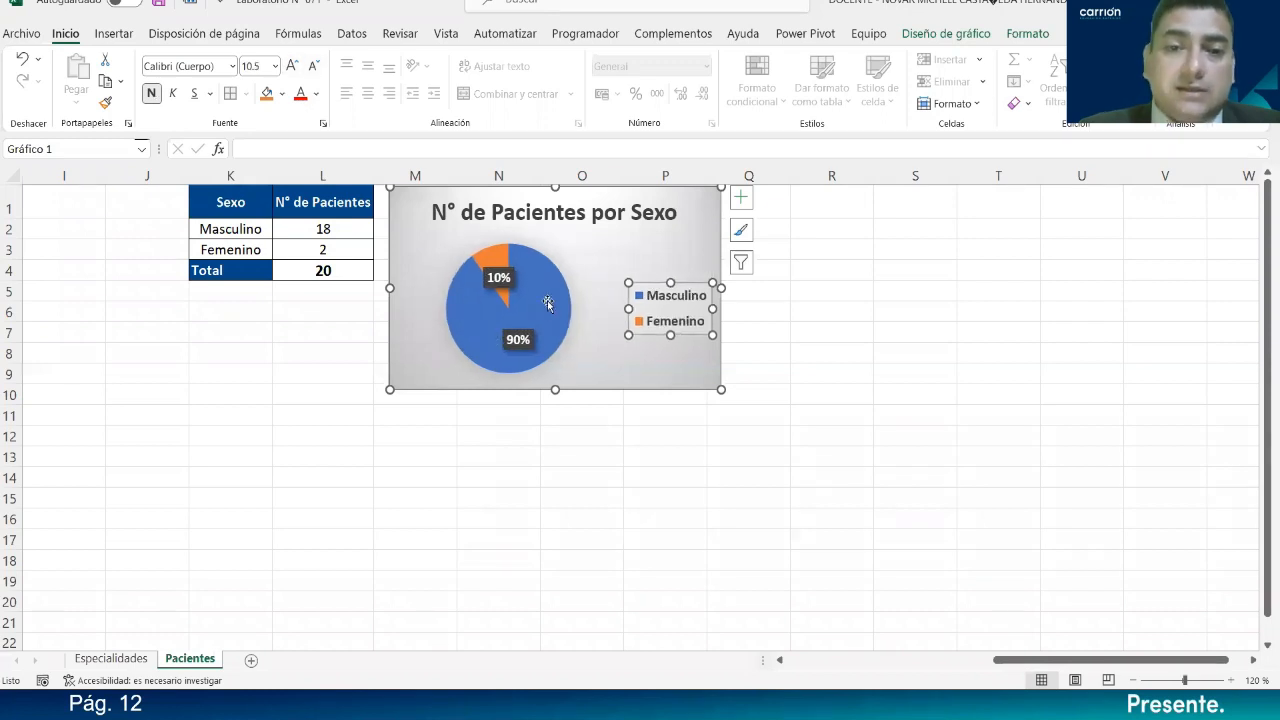
- Open the data point formatting for the Femenino slice and give it a solid standard red fill
left_click(548, 304)
left_click(590, 440)
left_click(543, 290)
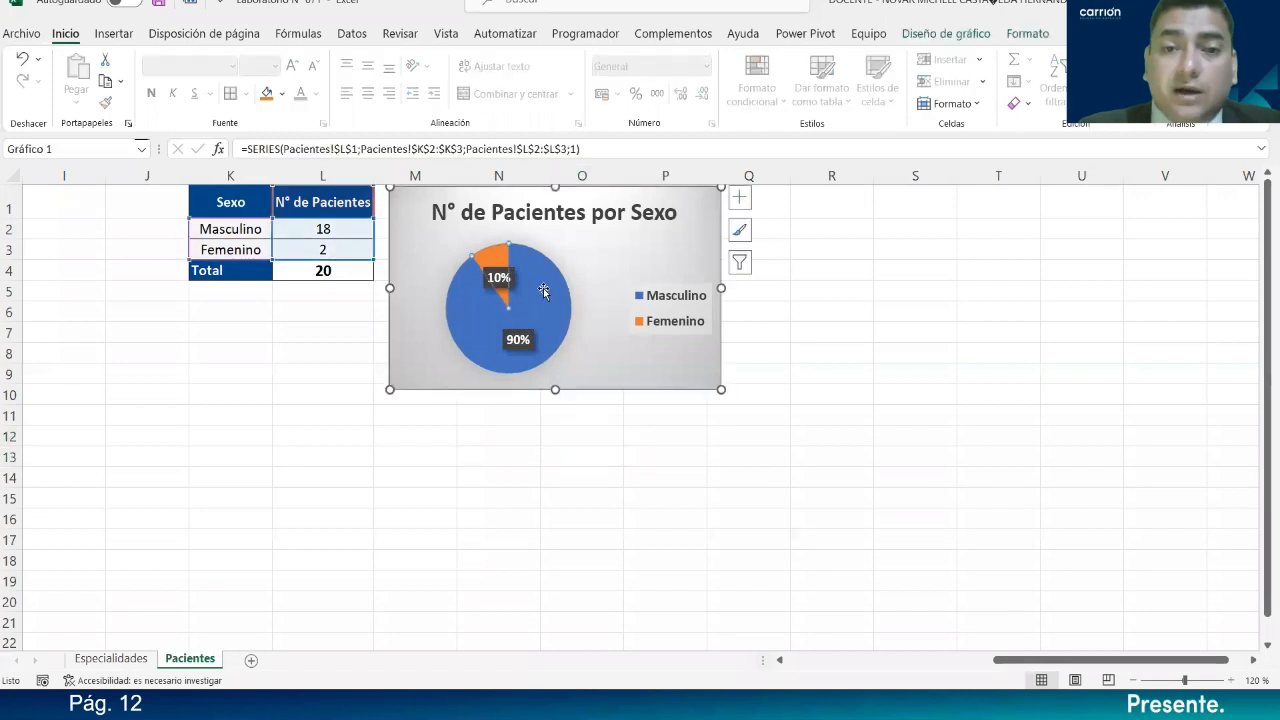
right_click(498, 258)
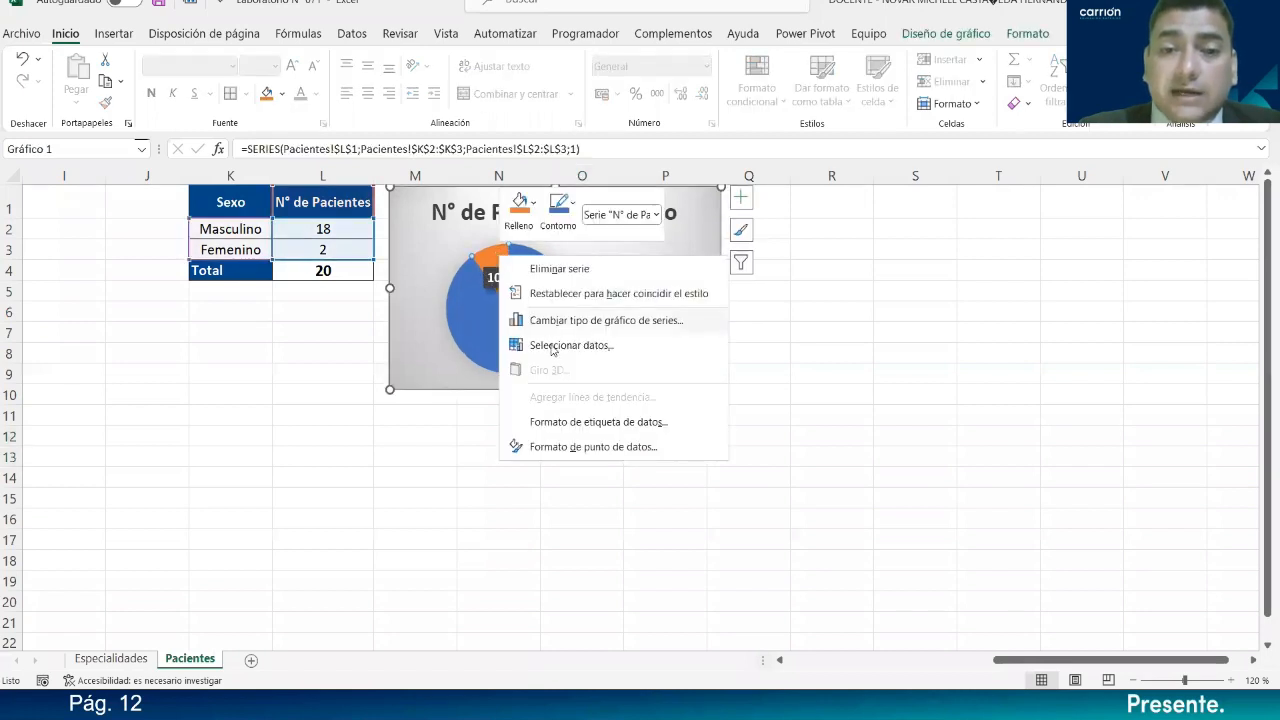
key("Escape")
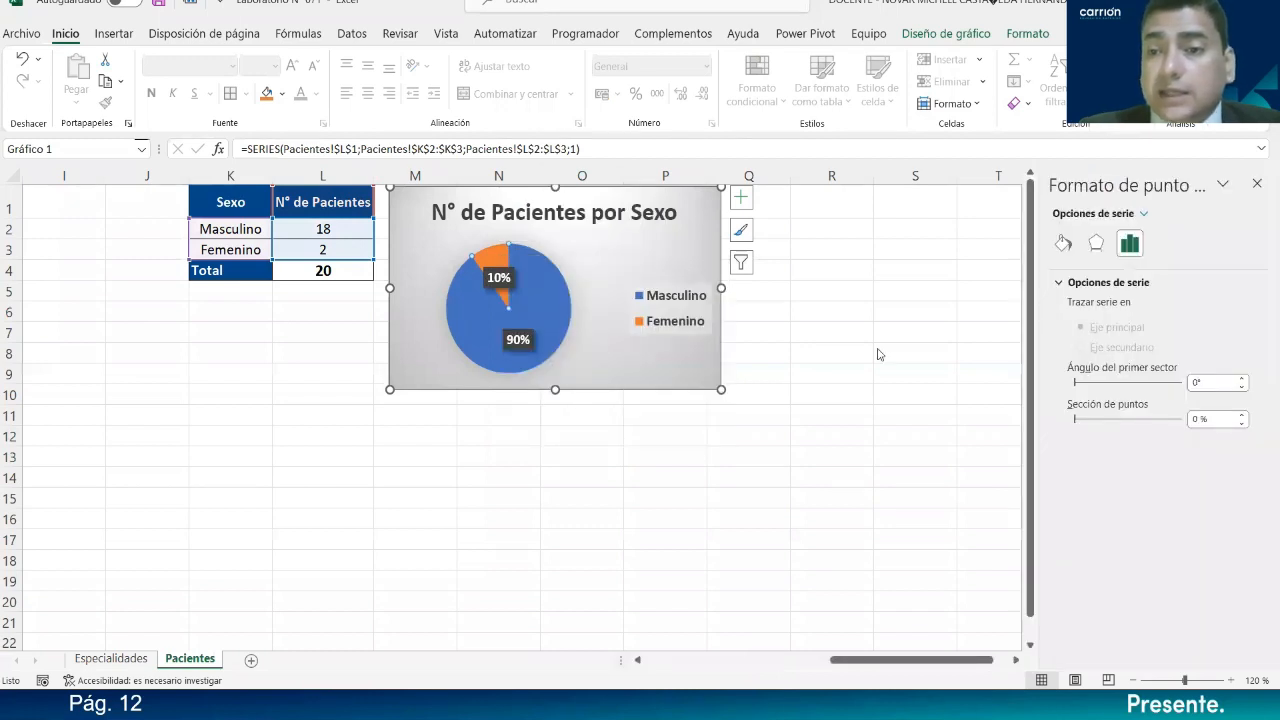
left_click(1063, 244)
left_click(1080, 283)
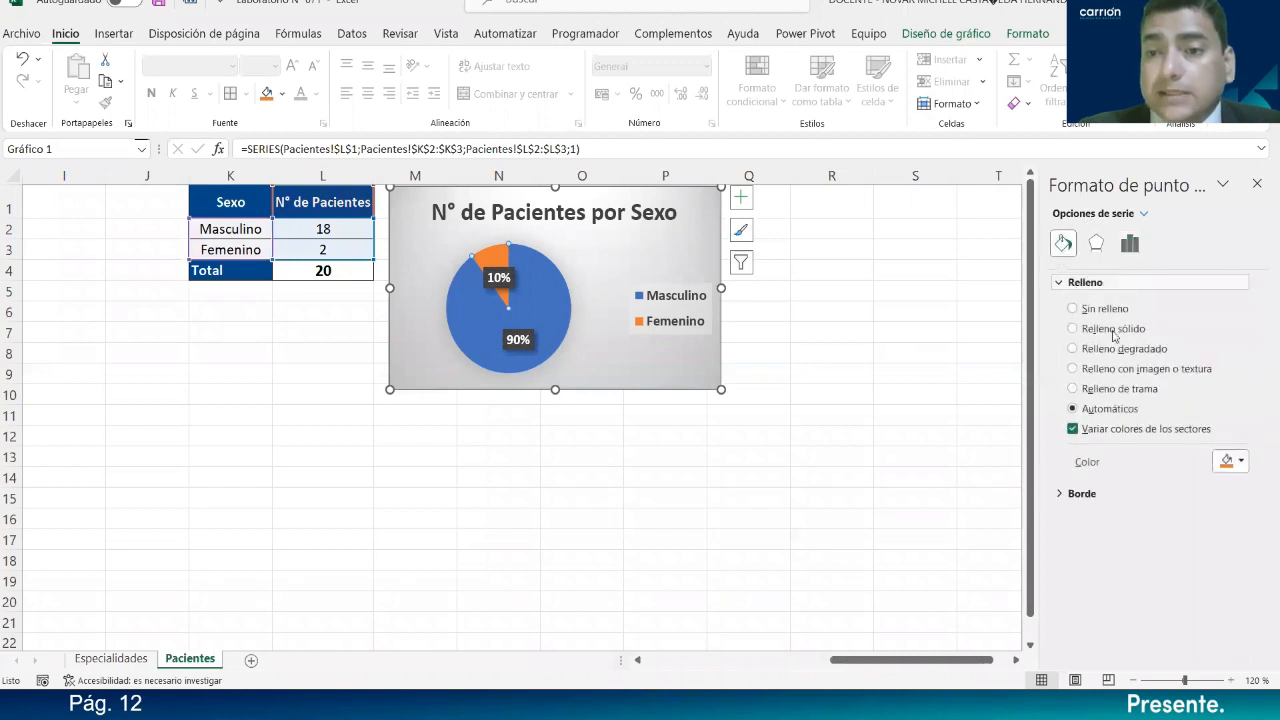
left_click(1230, 462)
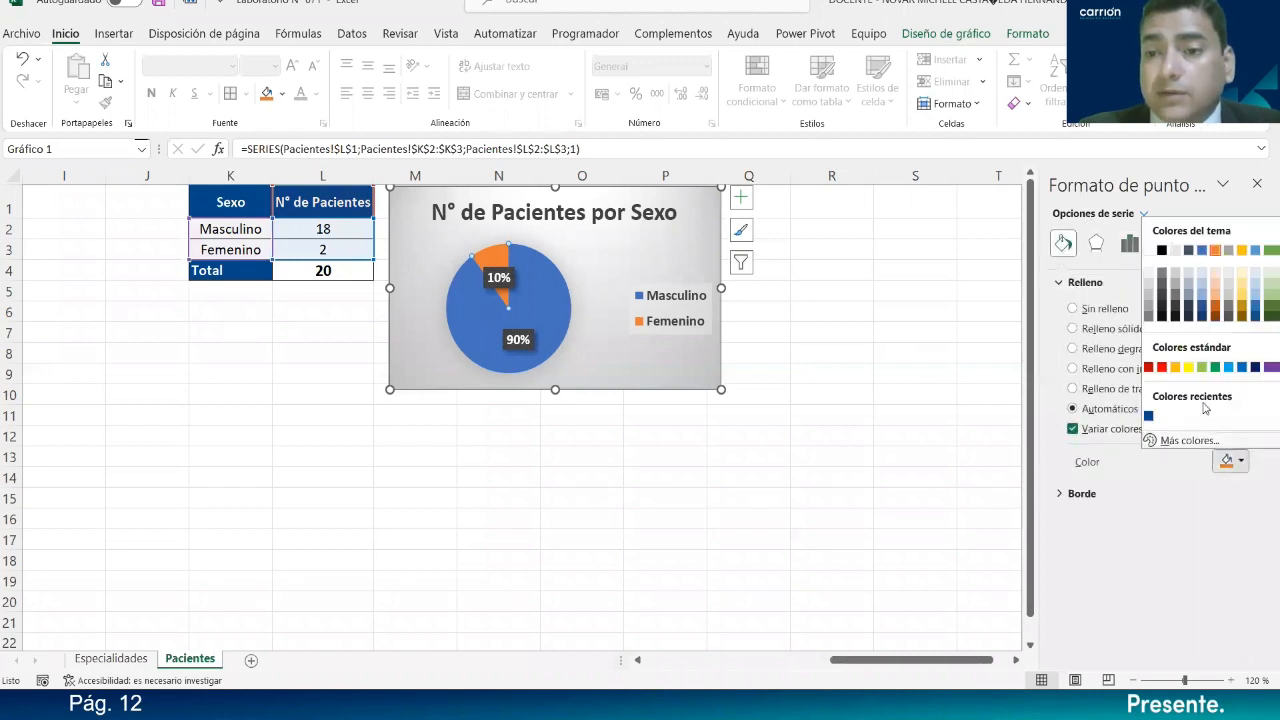
left_click(1161, 367)
- Recolour the Femenino slice with a pinkish red from the standard colour palette of the Colores dialog
left_click(1227, 462)
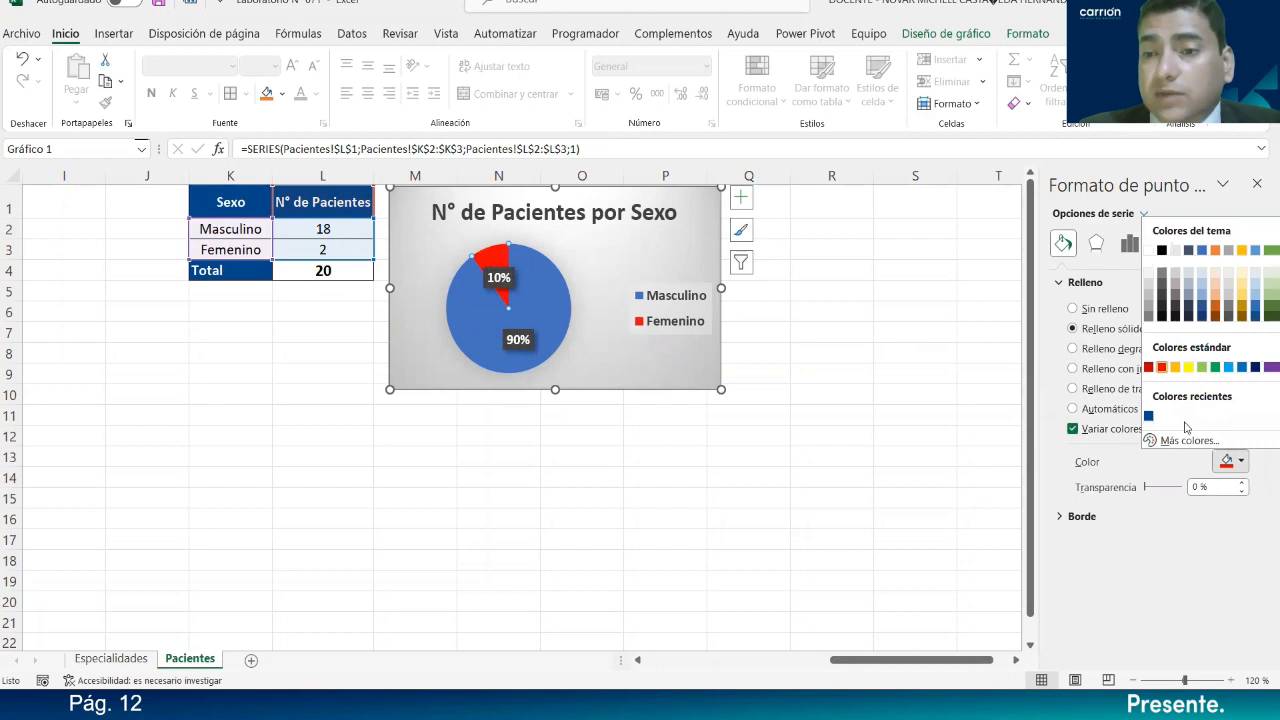
left_click(1165, 437)
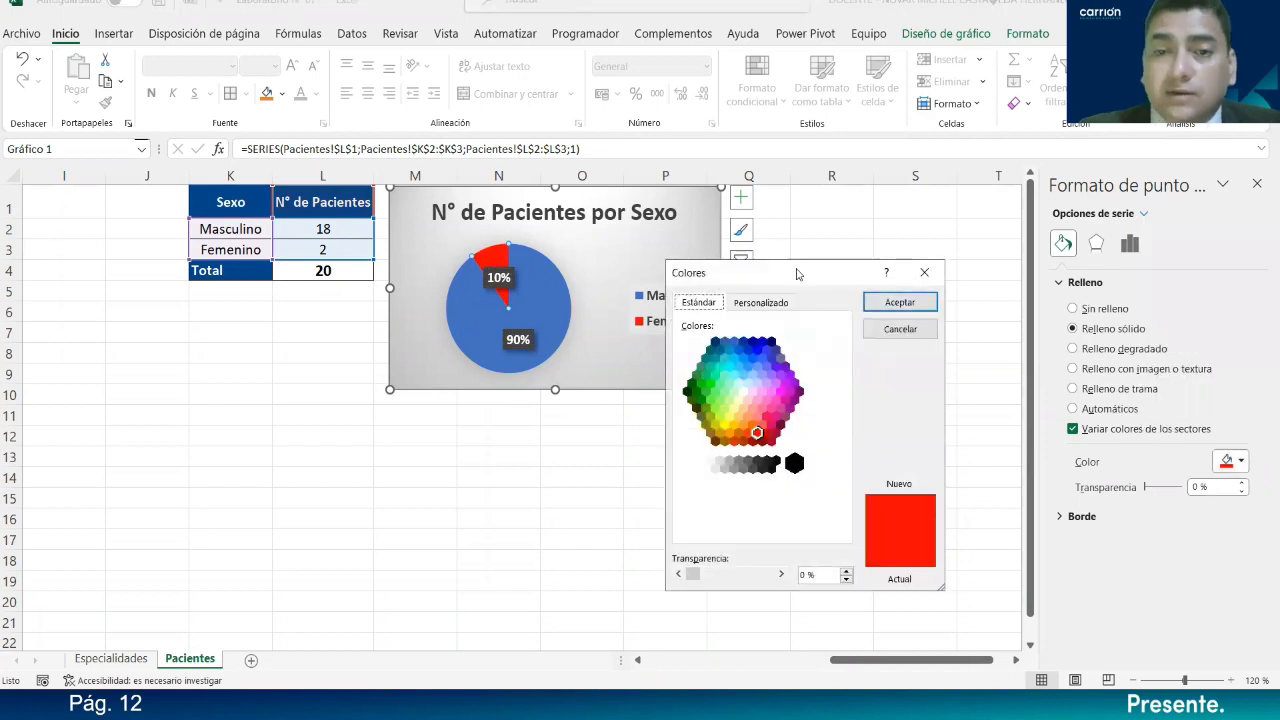
left_click(851, 335)
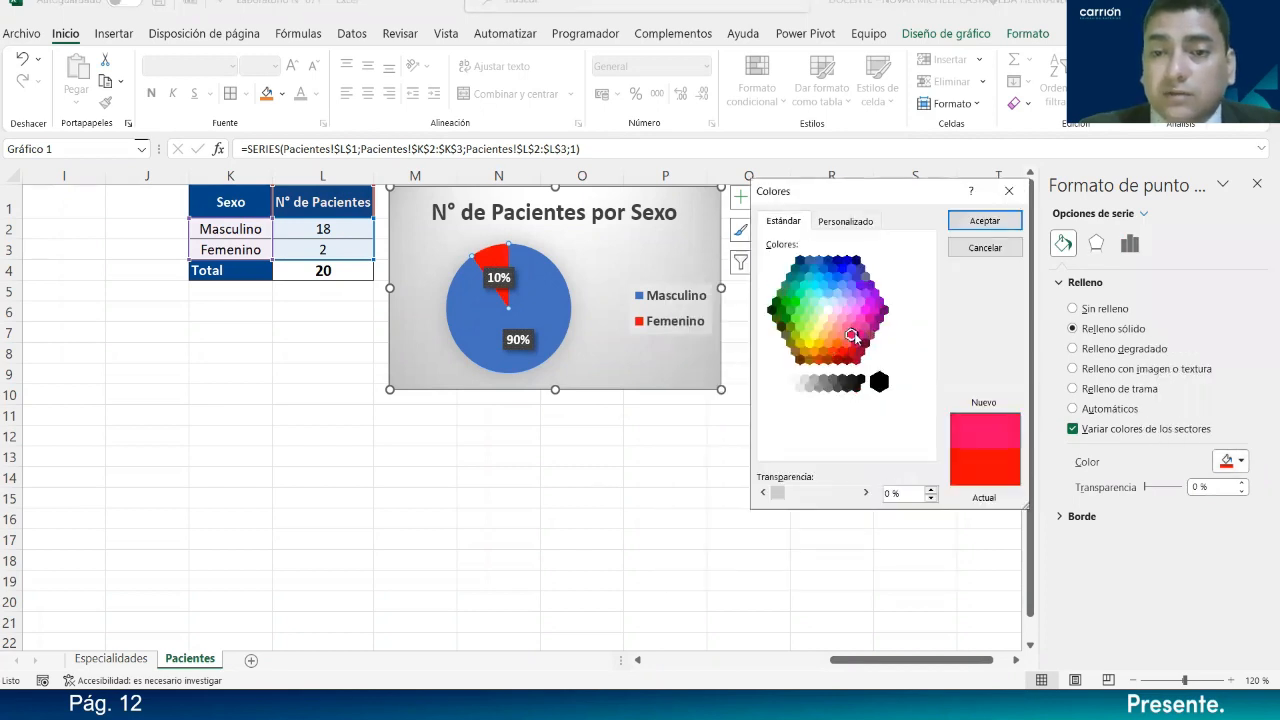
left_click(976, 219)
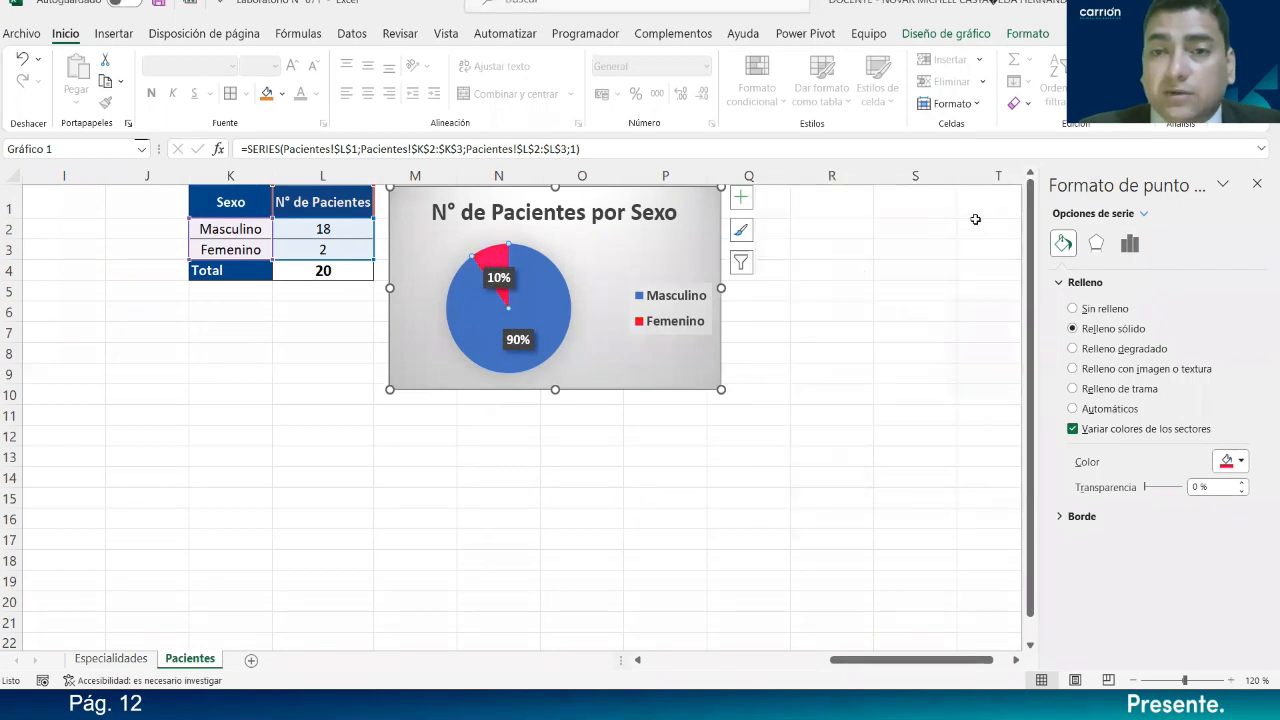
- Fill the Masculino slice with the standard blue #0070C0
left_click(546, 306)
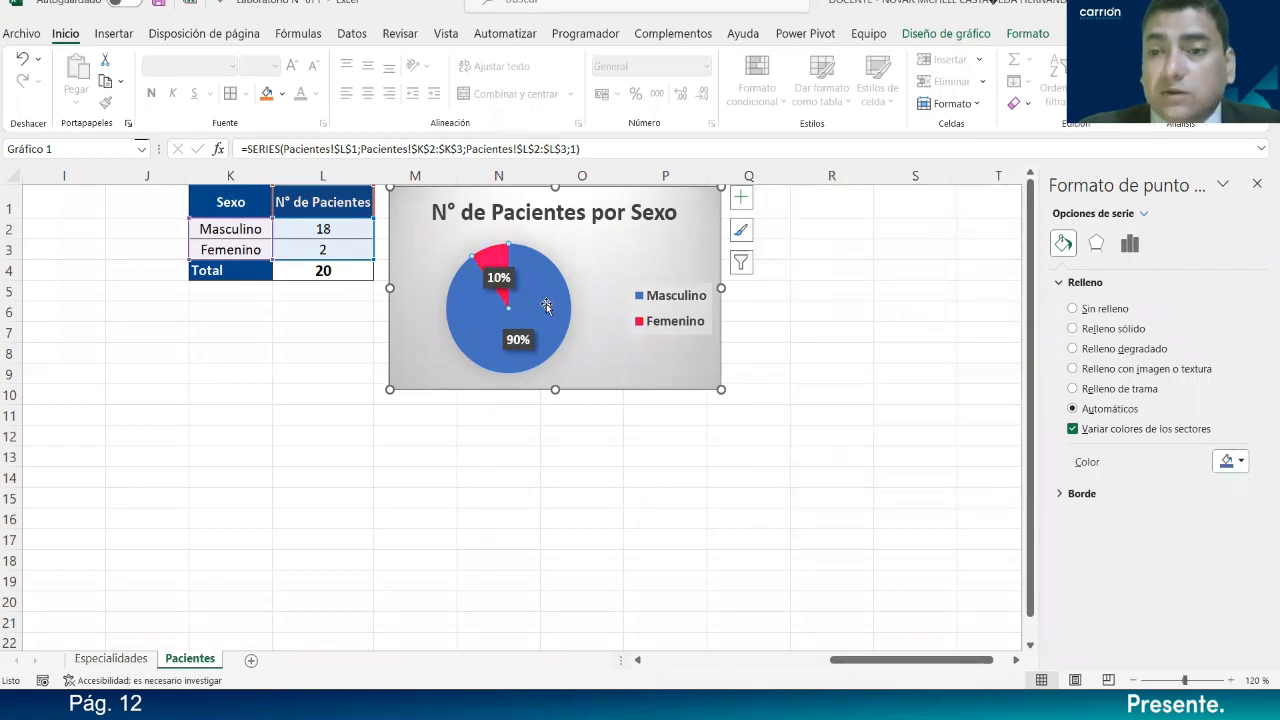
left_click(1240, 462)
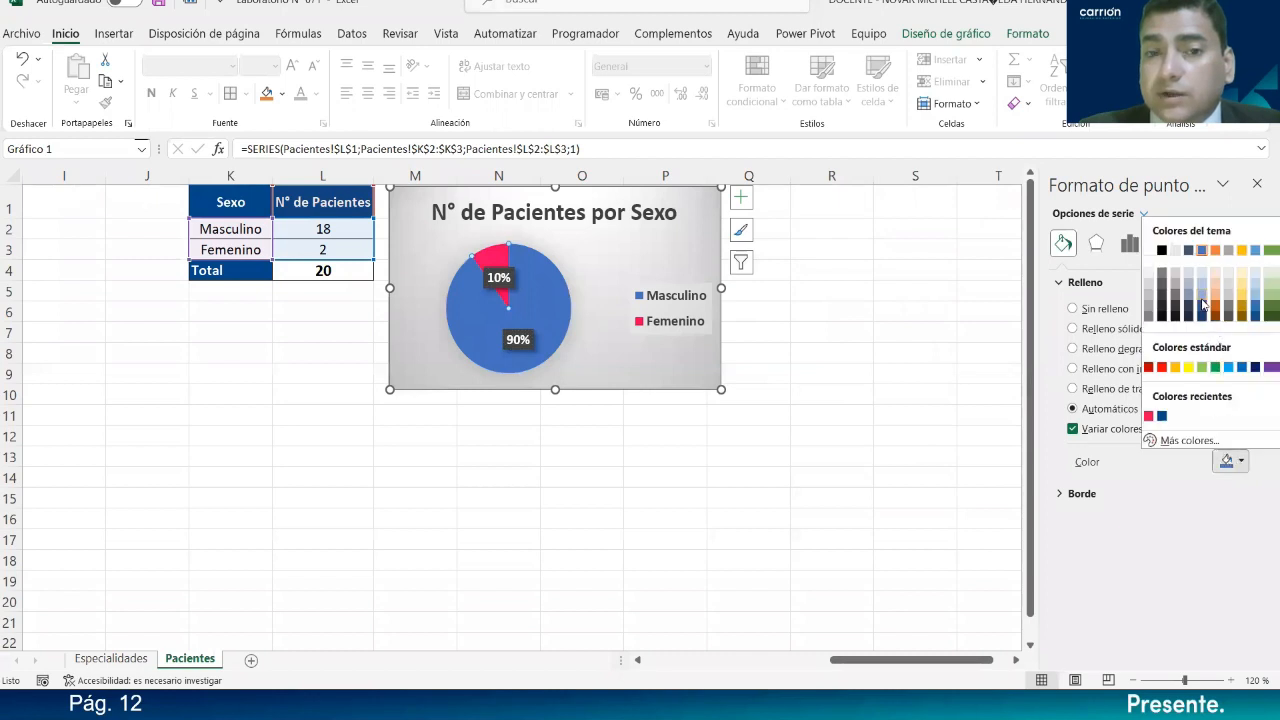
left_click(1241, 367)
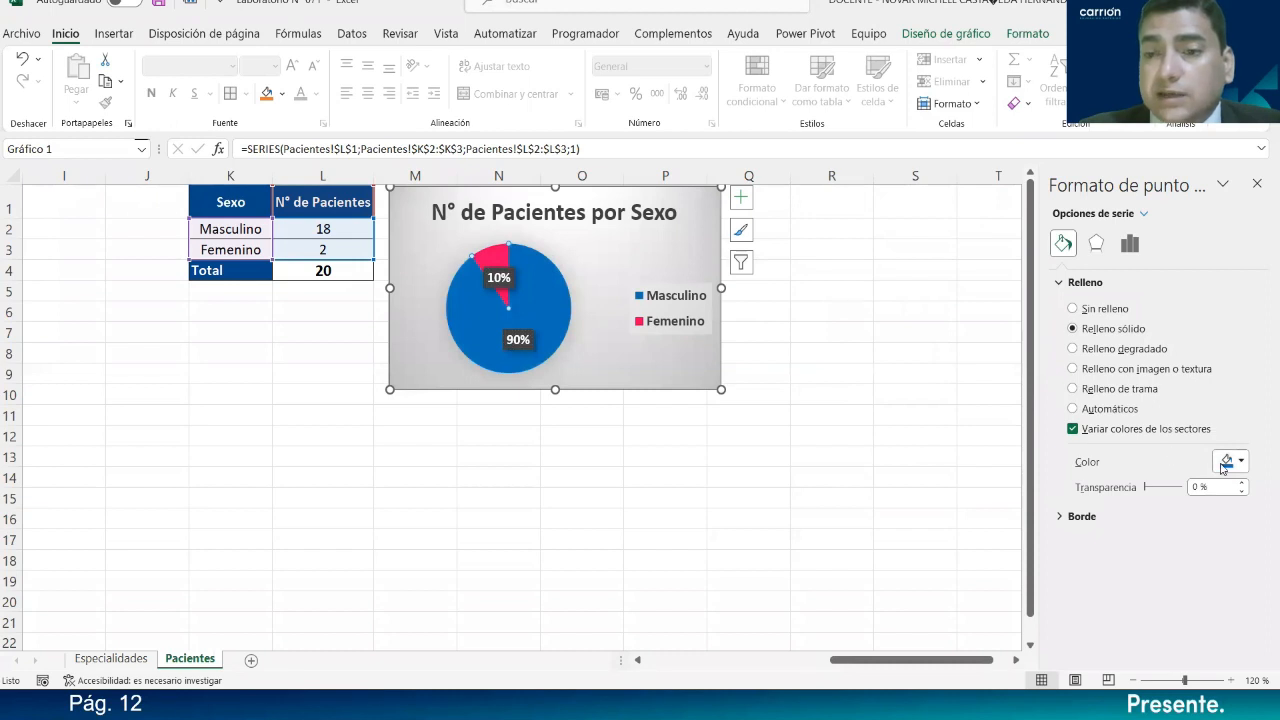
- Try the custom blue #2190FF on the Masculino slice and restore its standard blue fill
left_click(1224, 464)
left_click(1170, 437)
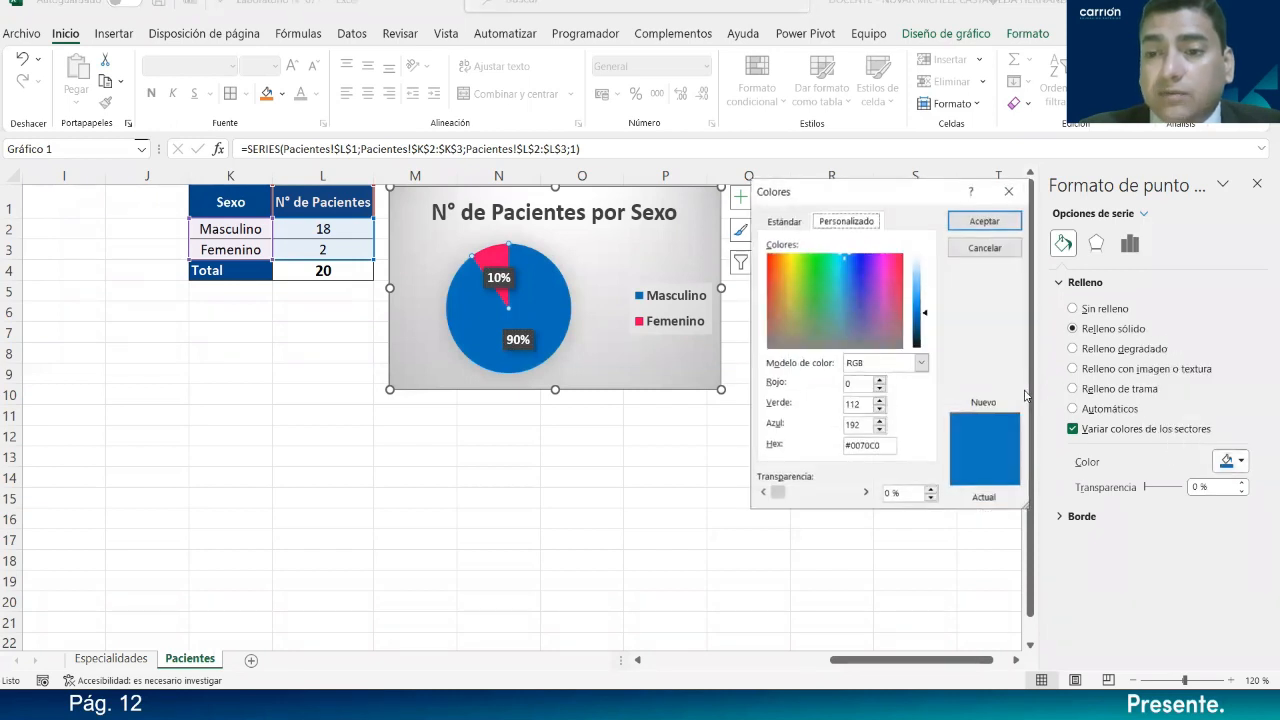
mouse_move(925, 316)
left_mouse_down()
mouse_move(924, 303)
mouse_move(932, 317)
left_mouse_up()
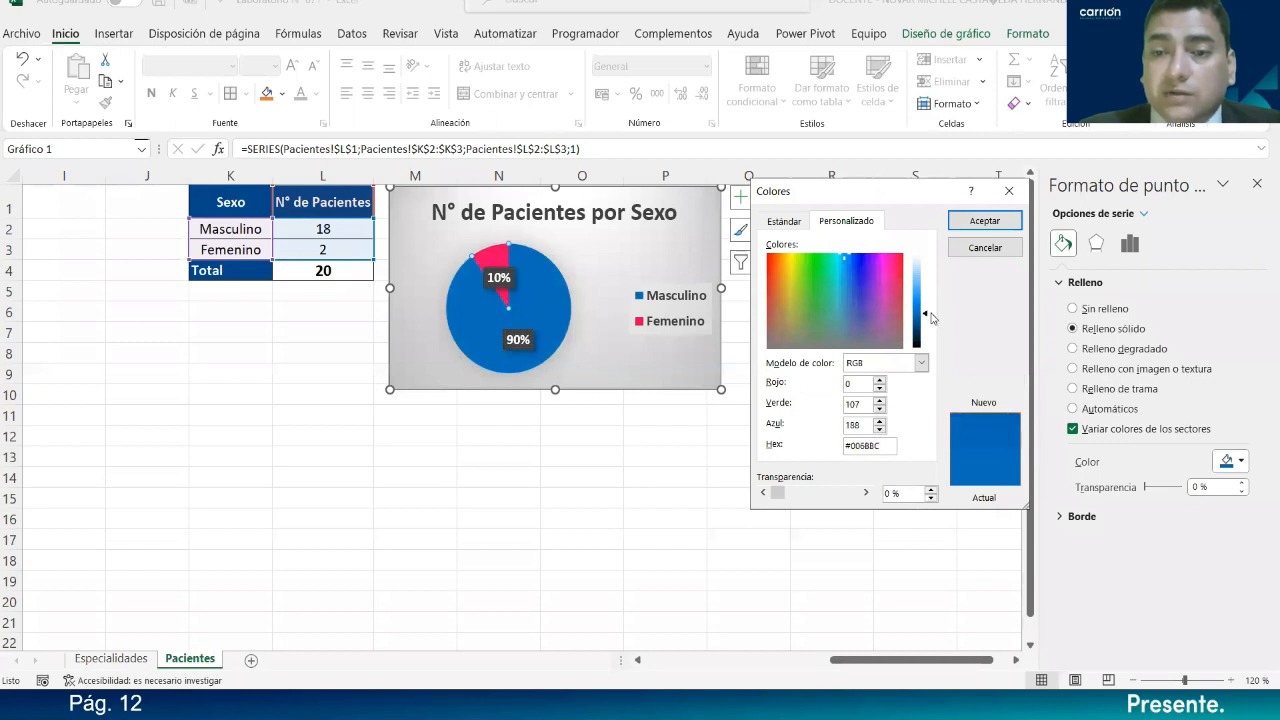
left_click(780, 221)
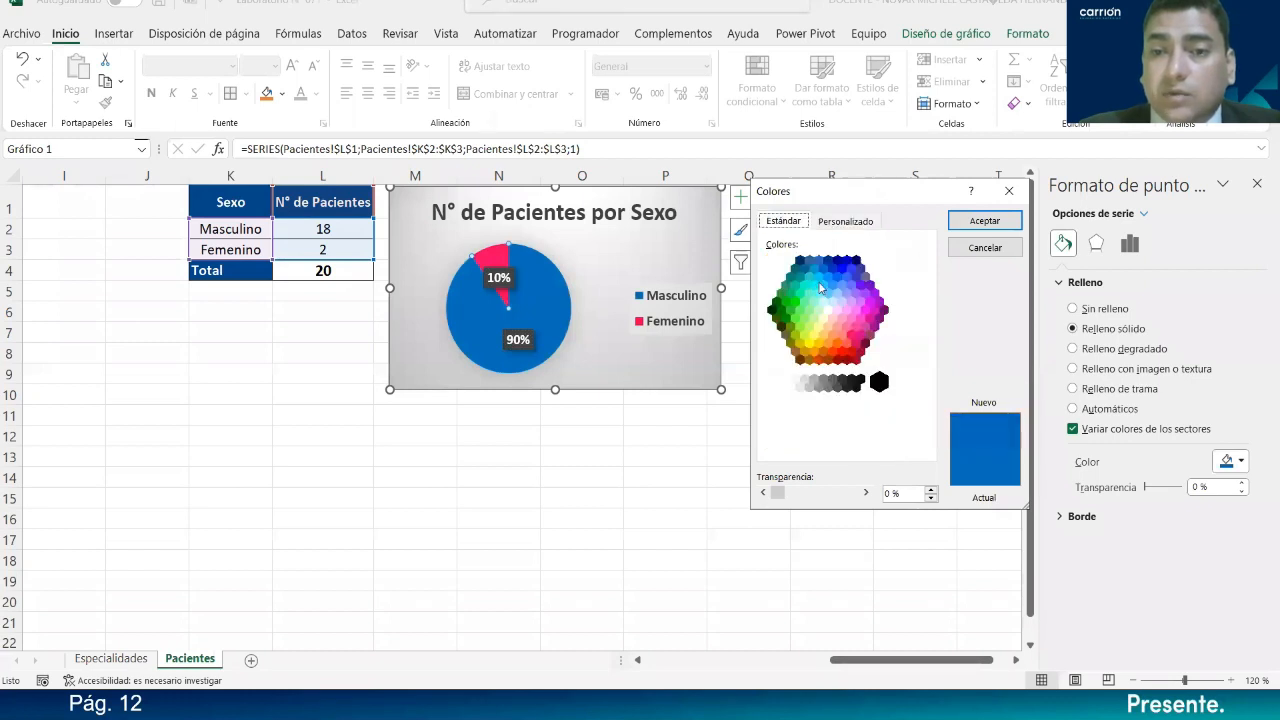
left_click(833, 268)
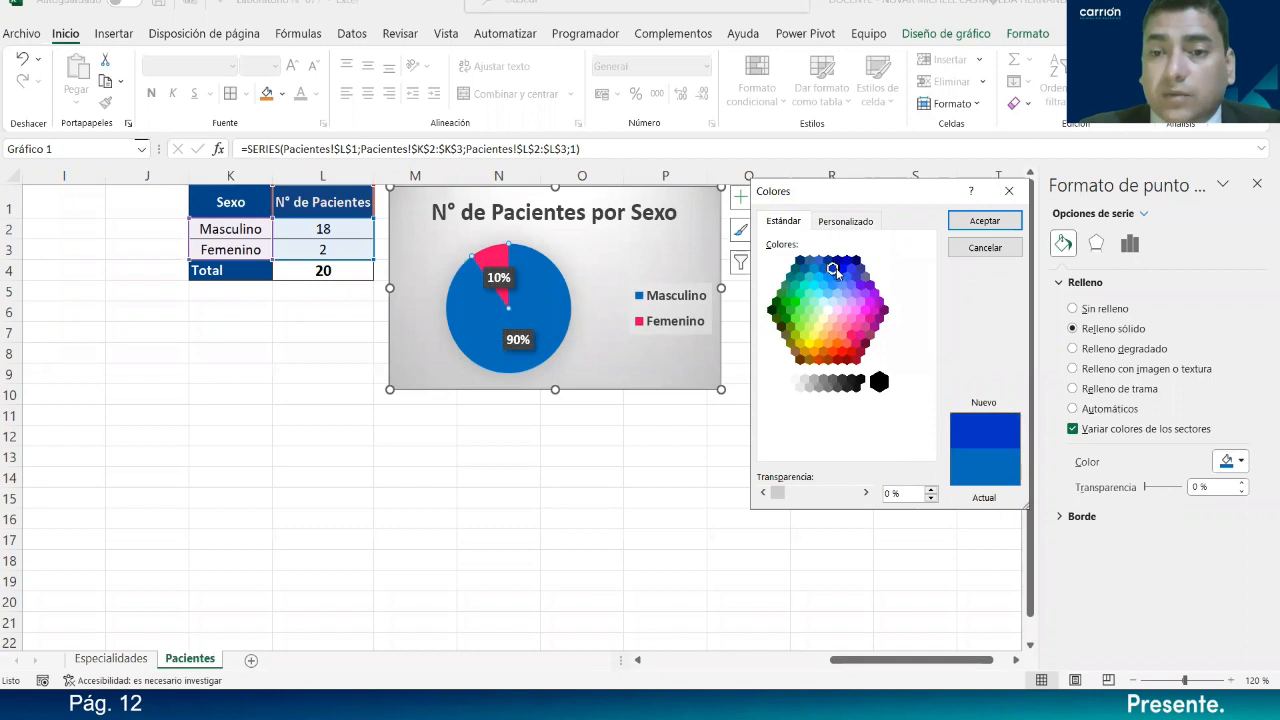
left_click(842, 268)
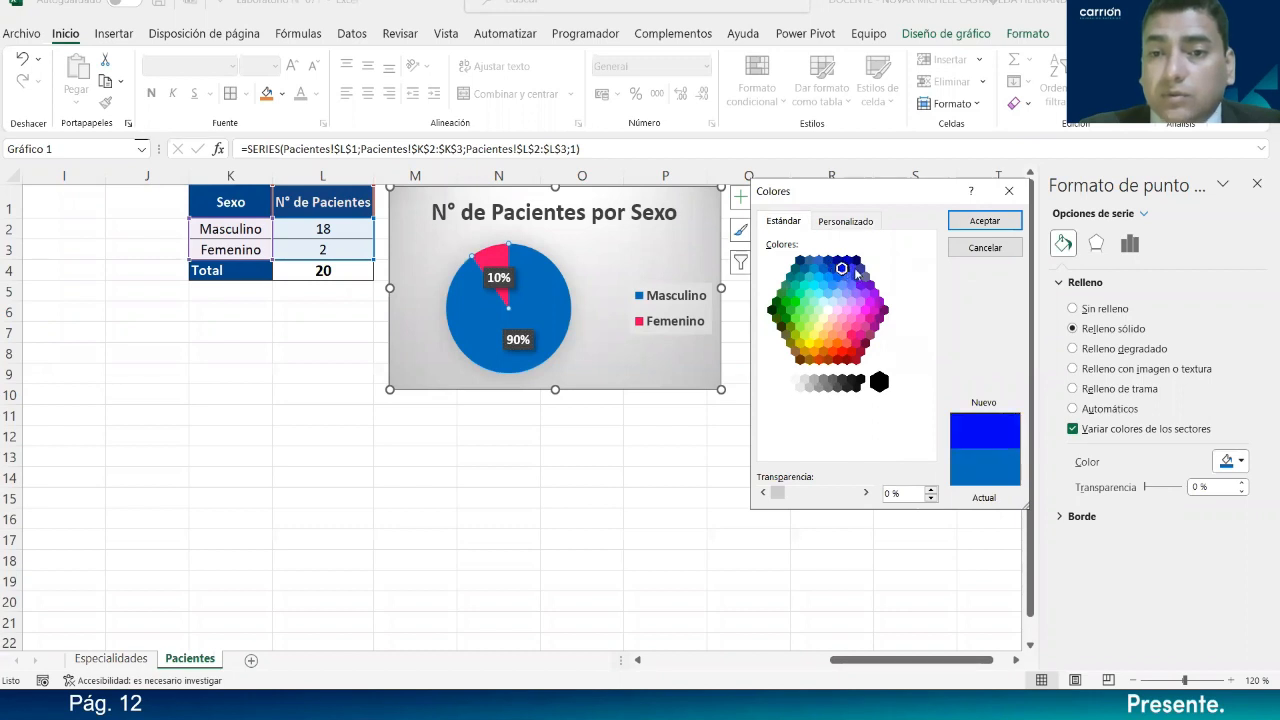
left_click(853, 269)
left_click(823, 268)
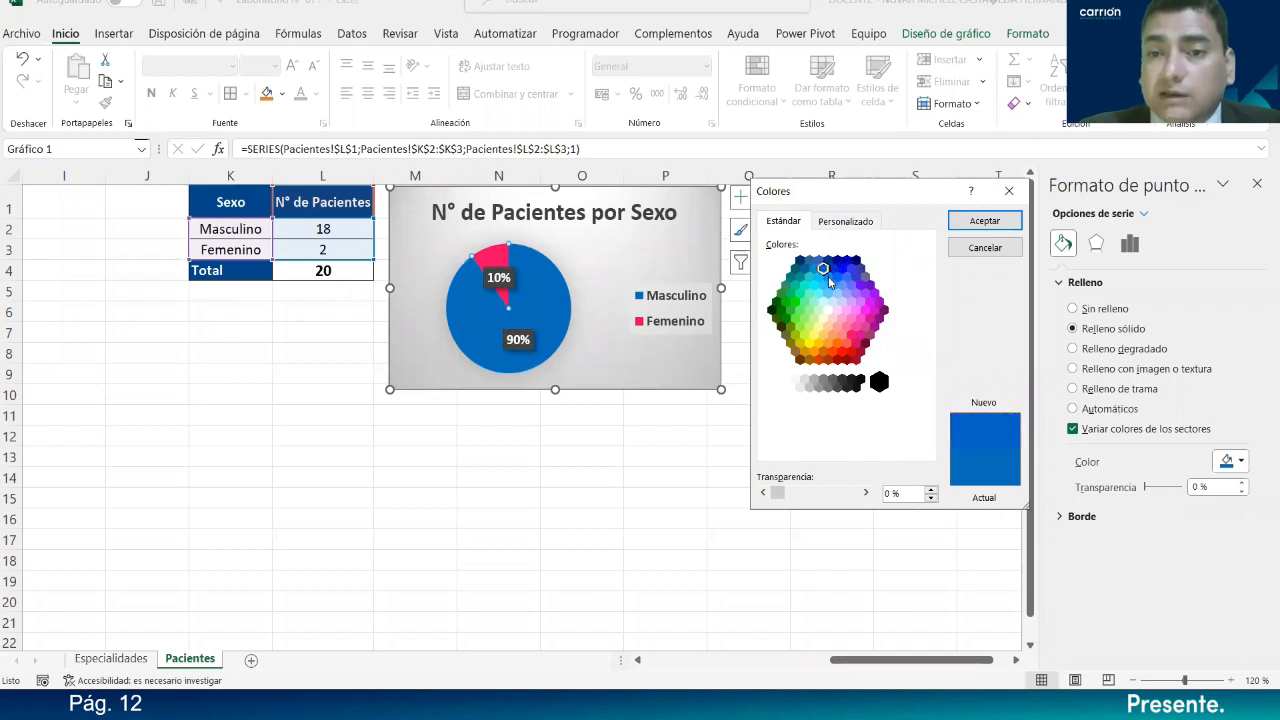
left_click(845, 221)
left_click_drag(926, 314, 925, 297)
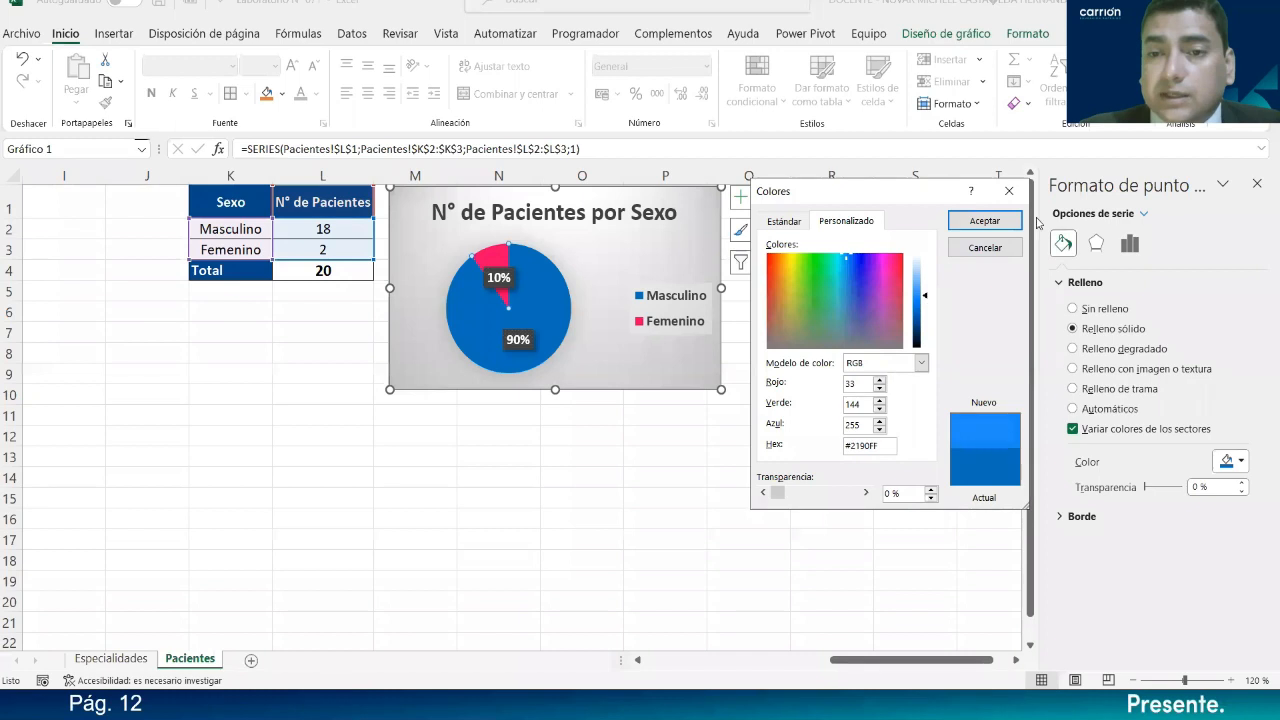
left_click(988, 221)
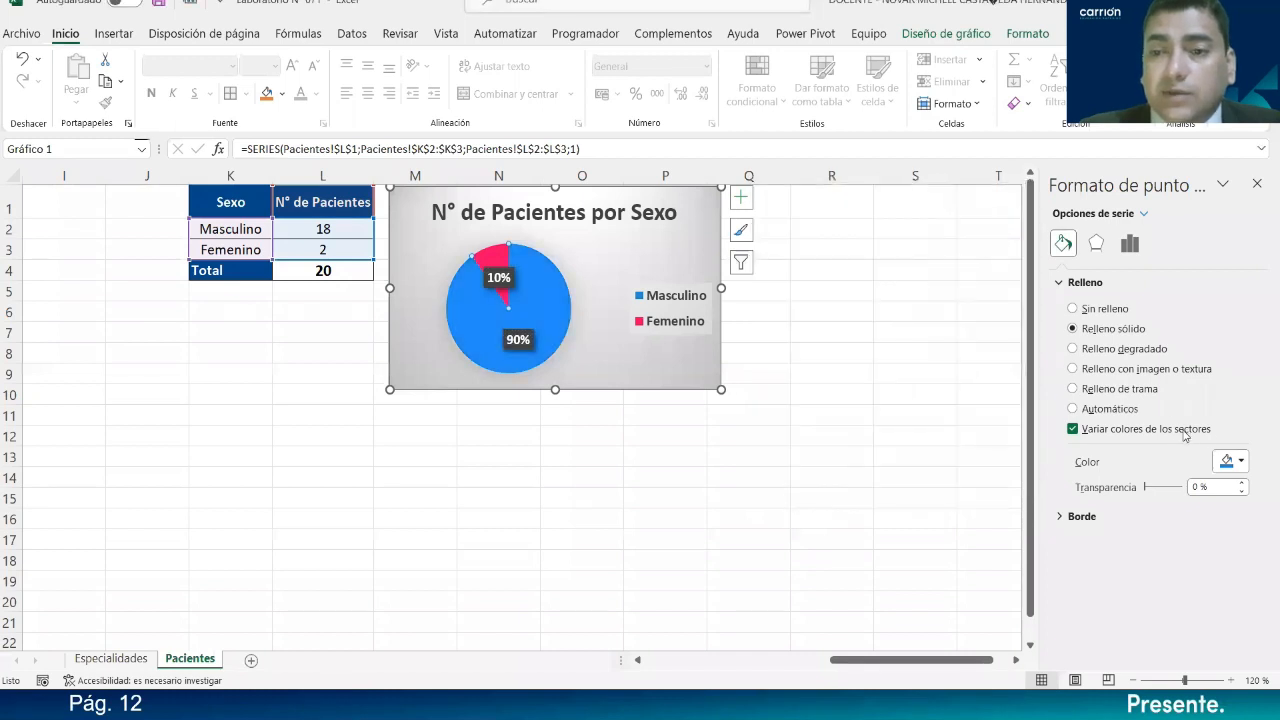
left_click(1229, 460)
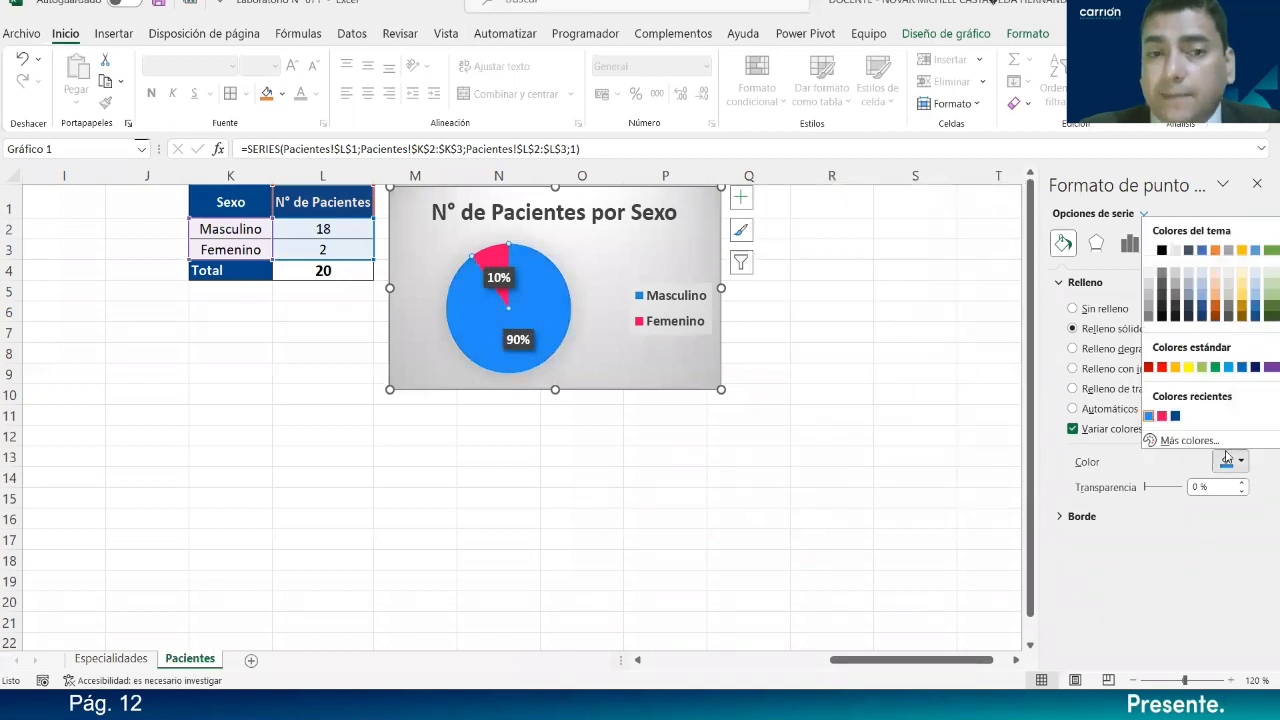
left_click(1242, 368)
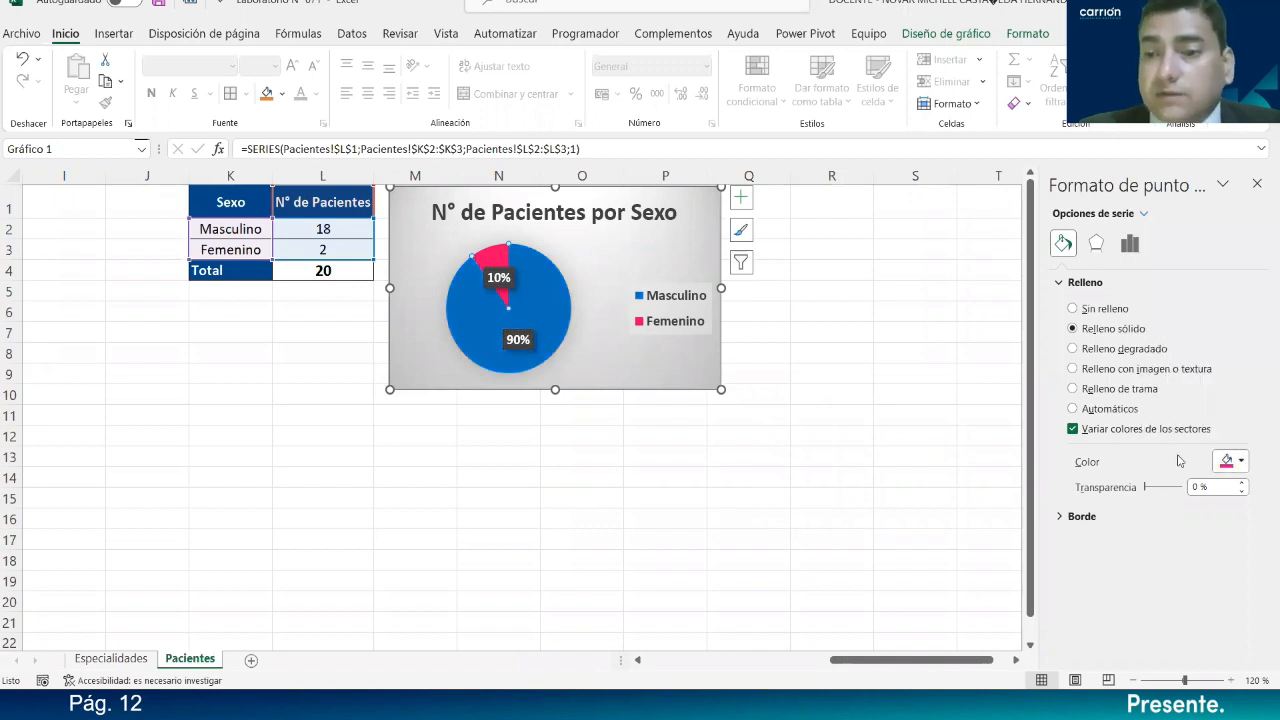
- Fill the Femenino slice with a lighter pink from the standard colour palette and deselect the chart
left_click(1229, 460)
left_click(1214, 441)
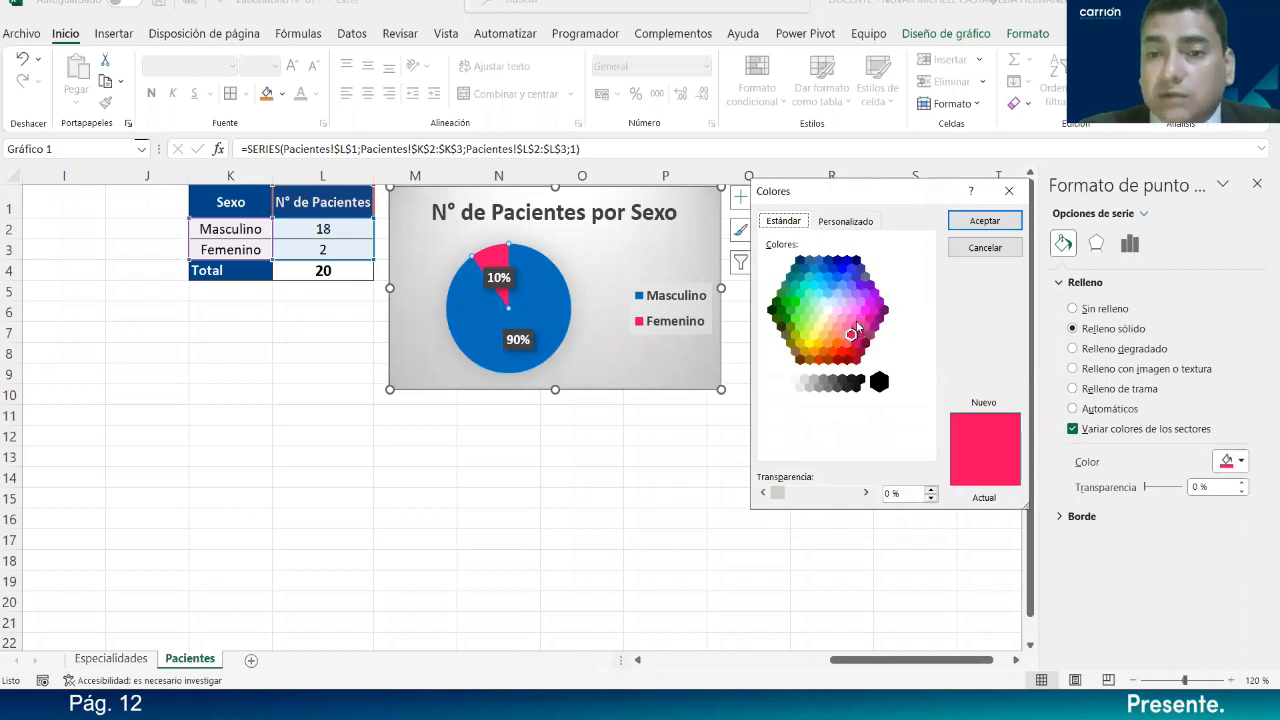
left_click(857, 327)
left_click(960, 220)
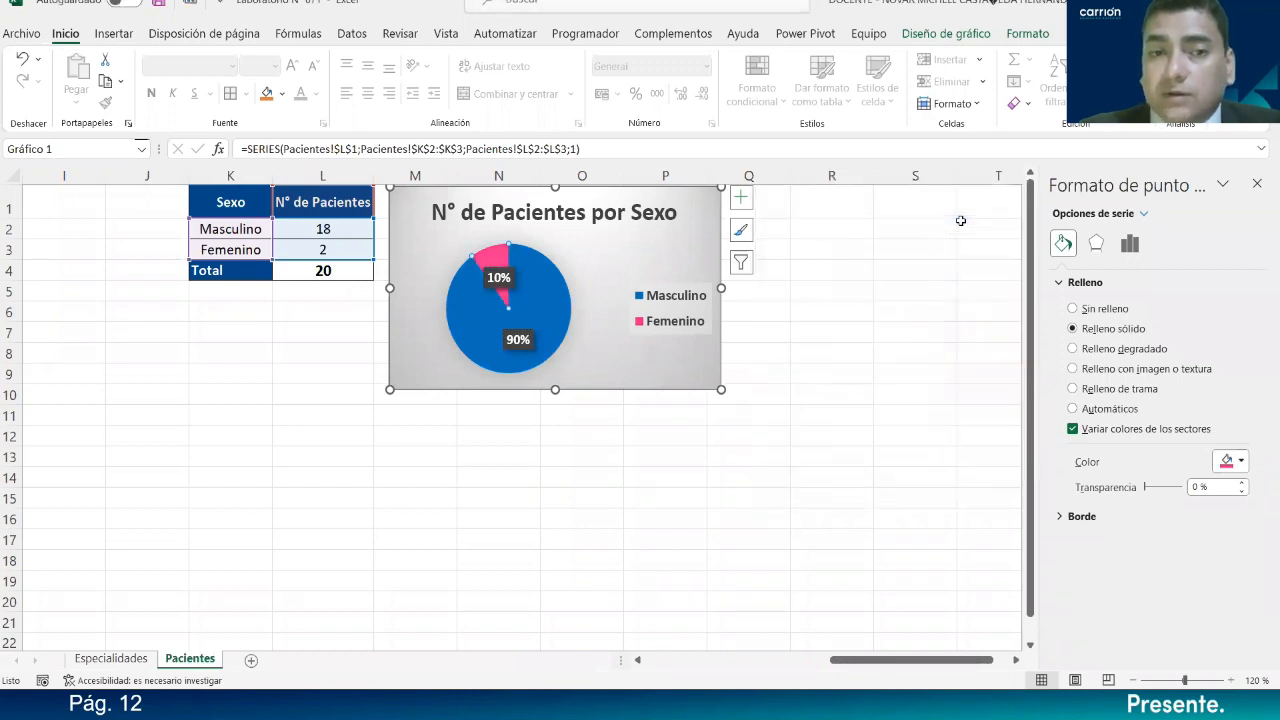
left_click(920, 288)
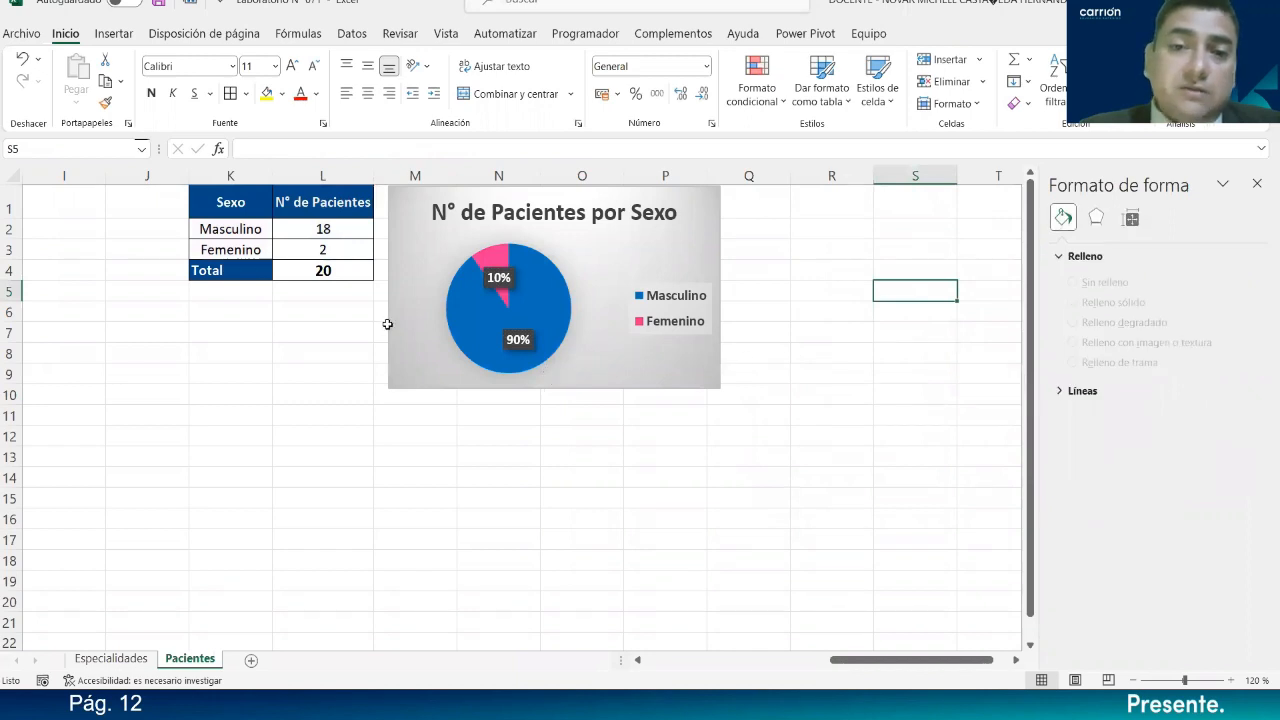
- Enter the heading "Estado Civil" in cell K7, below the sex summary table
left_click(639, 662)
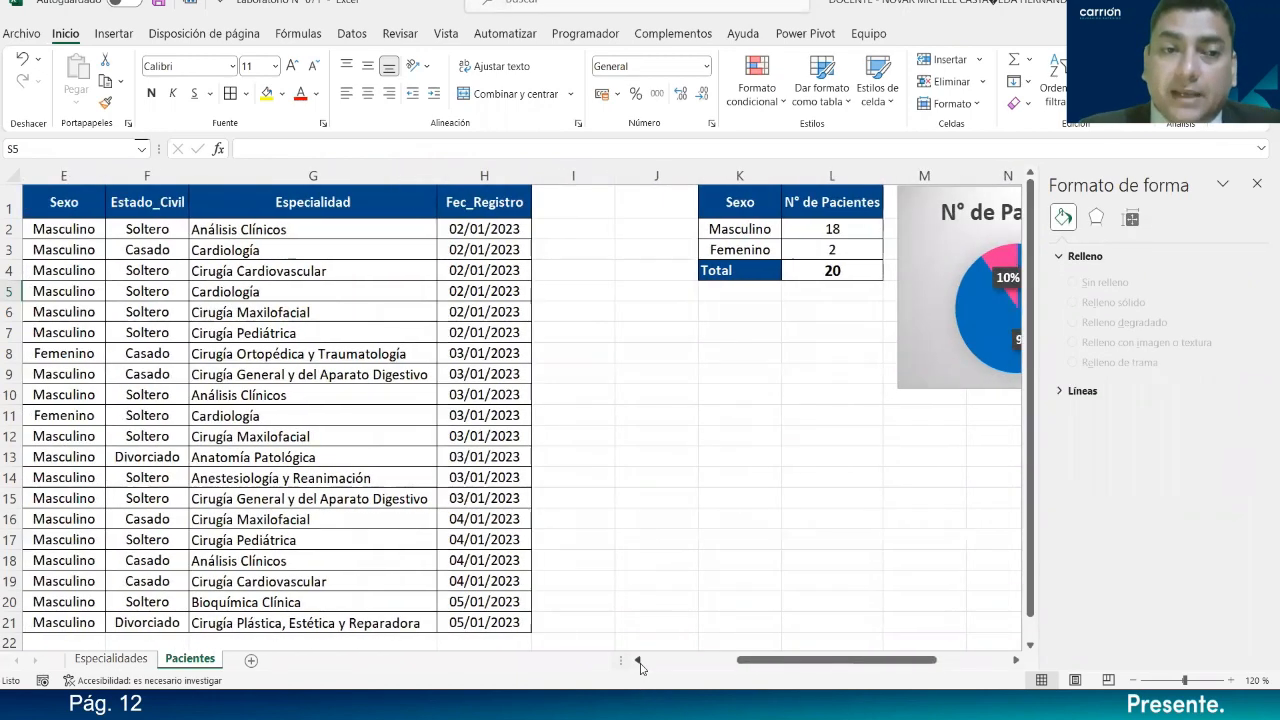
left_click(639, 662)
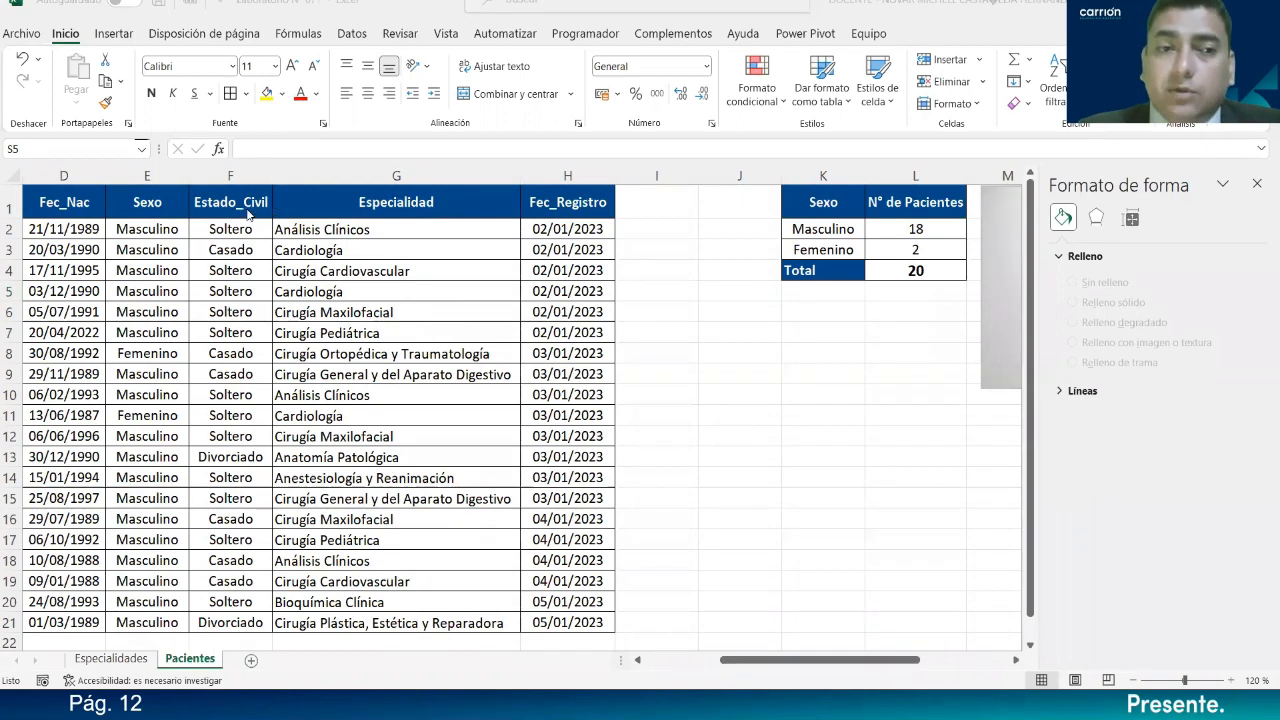
left_click(820, 368)
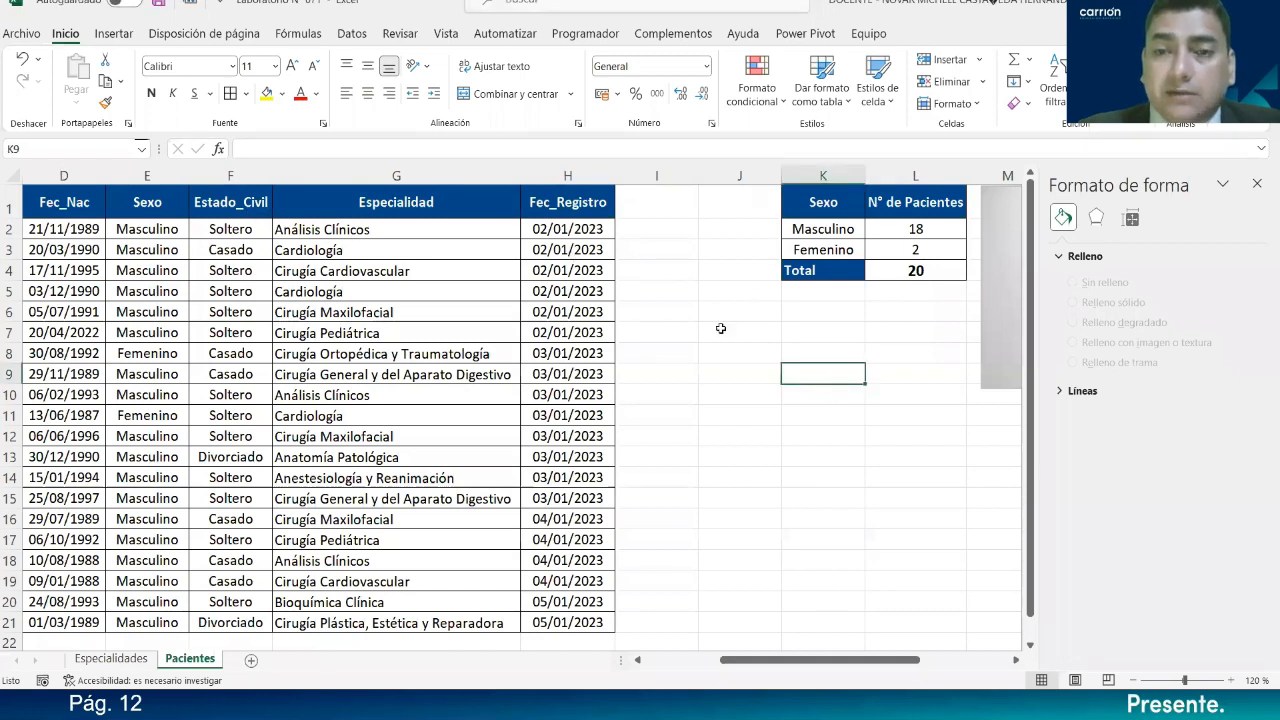
key("Down")
left_click(843, 328)
left_click(845, 318)
left_click(846, 346)
left_click(838, 334)
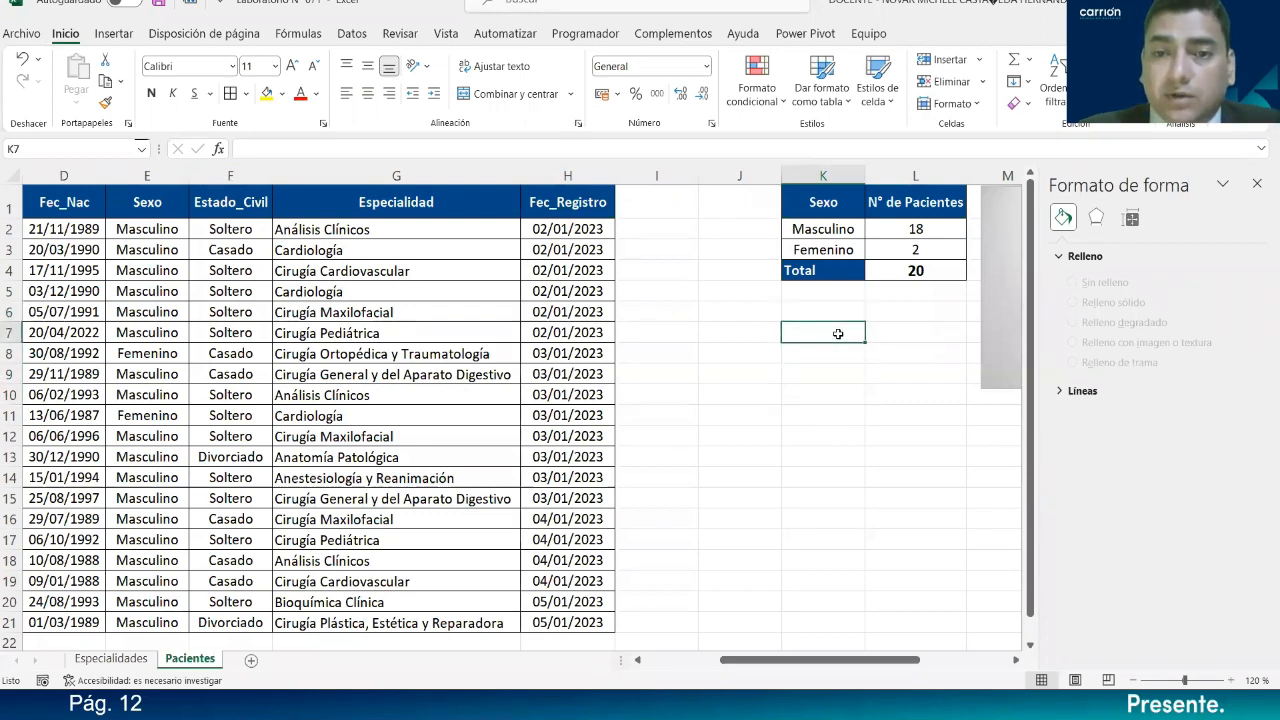
type("Es")
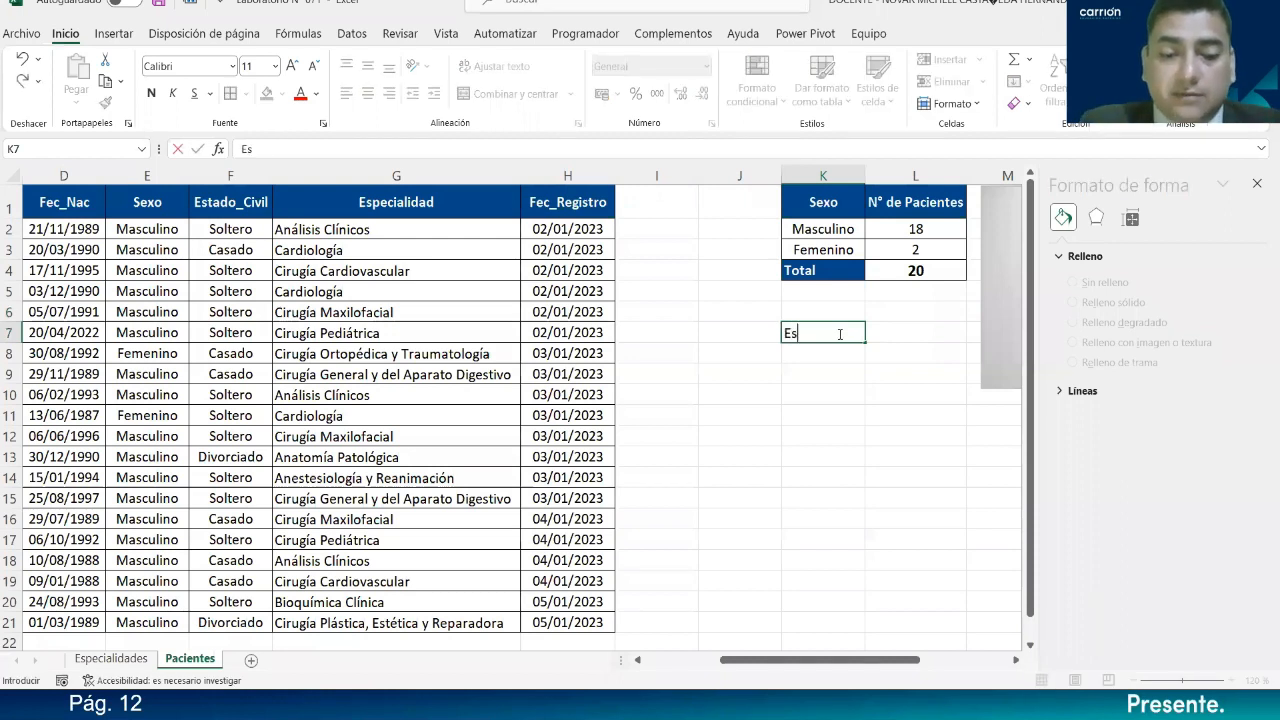
type("tado CIVI")
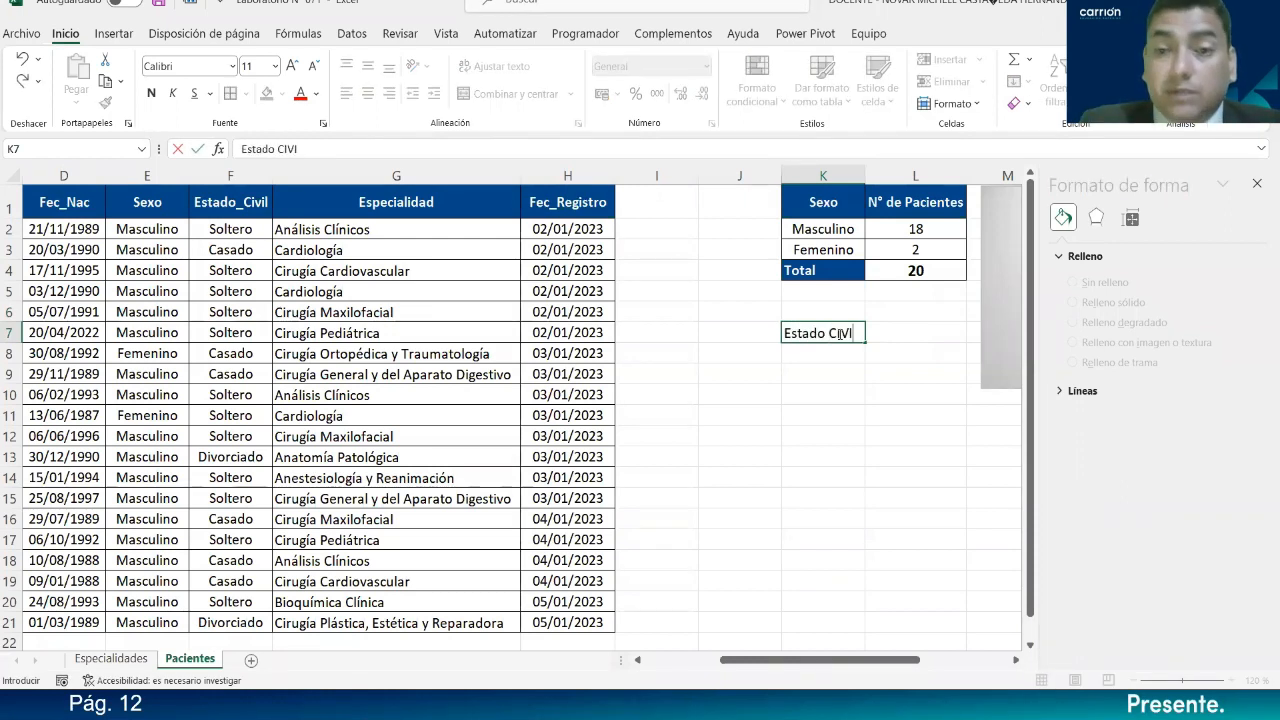
type("i")
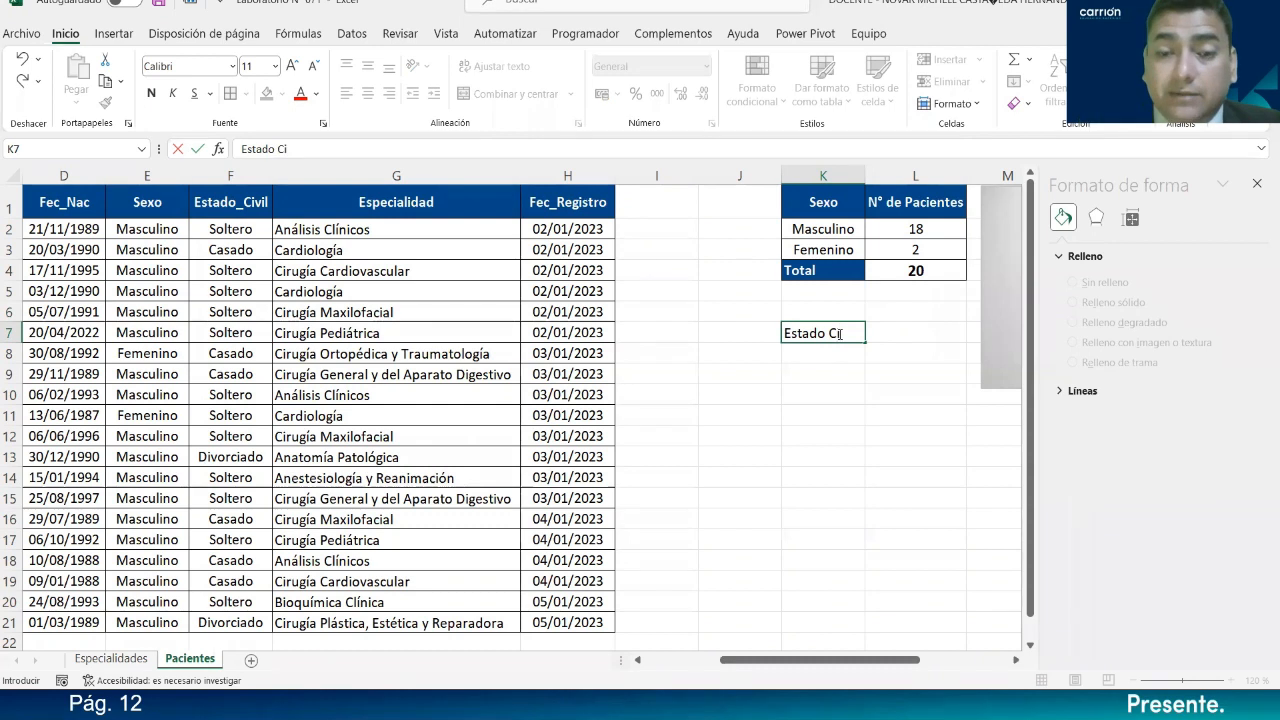
type("vil")
key("Return")
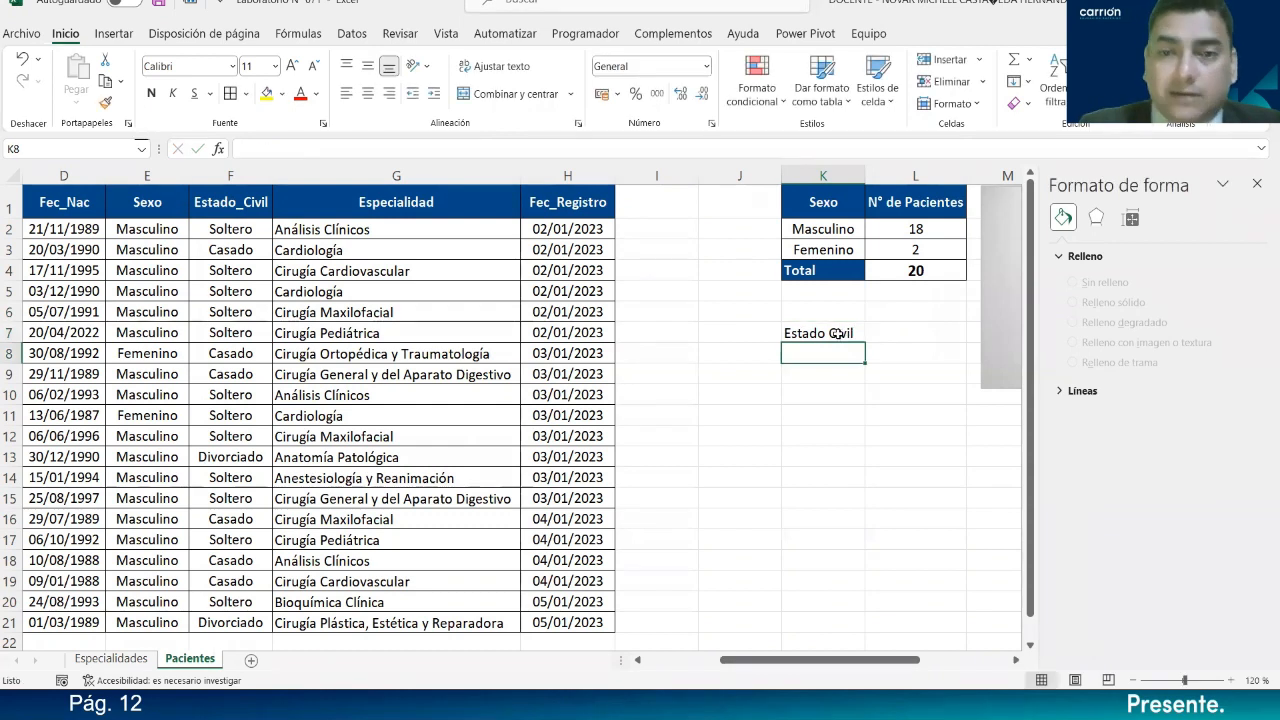
- Copy the formatting of the Sexo header in K1 onto the Estado Civil heading in K7
left_click(836, 188)
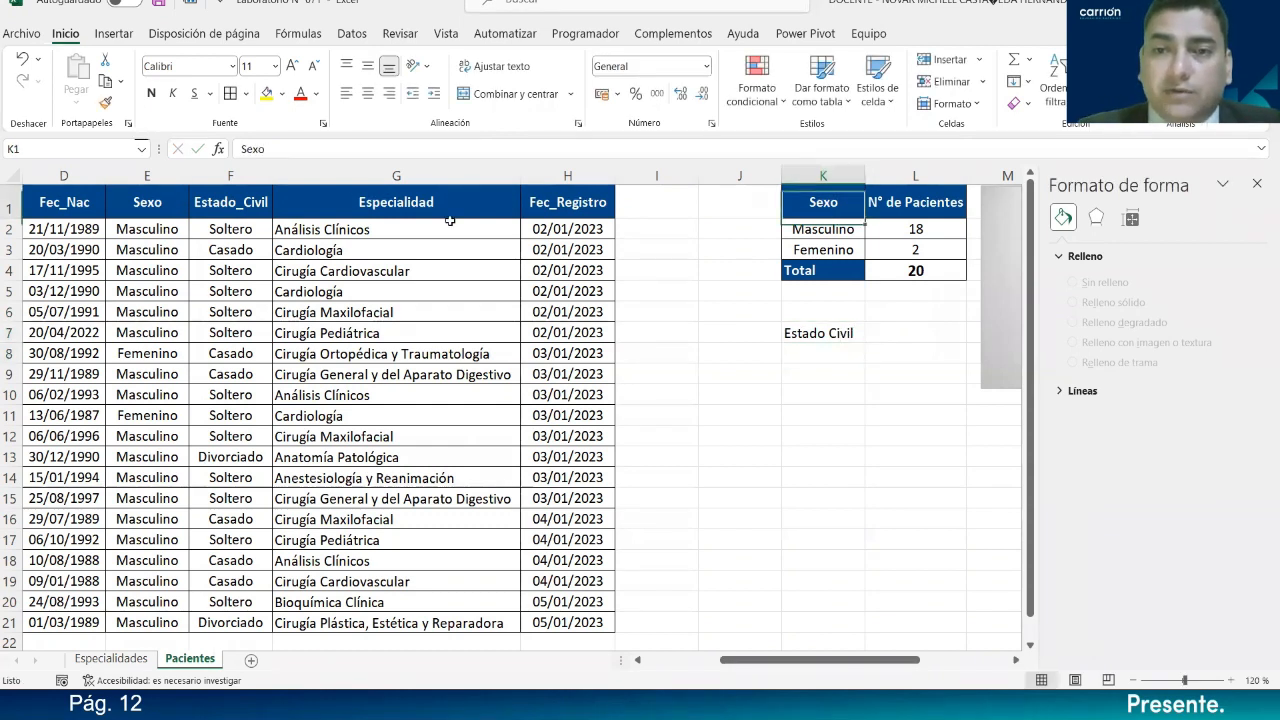
left_click(104, 105)
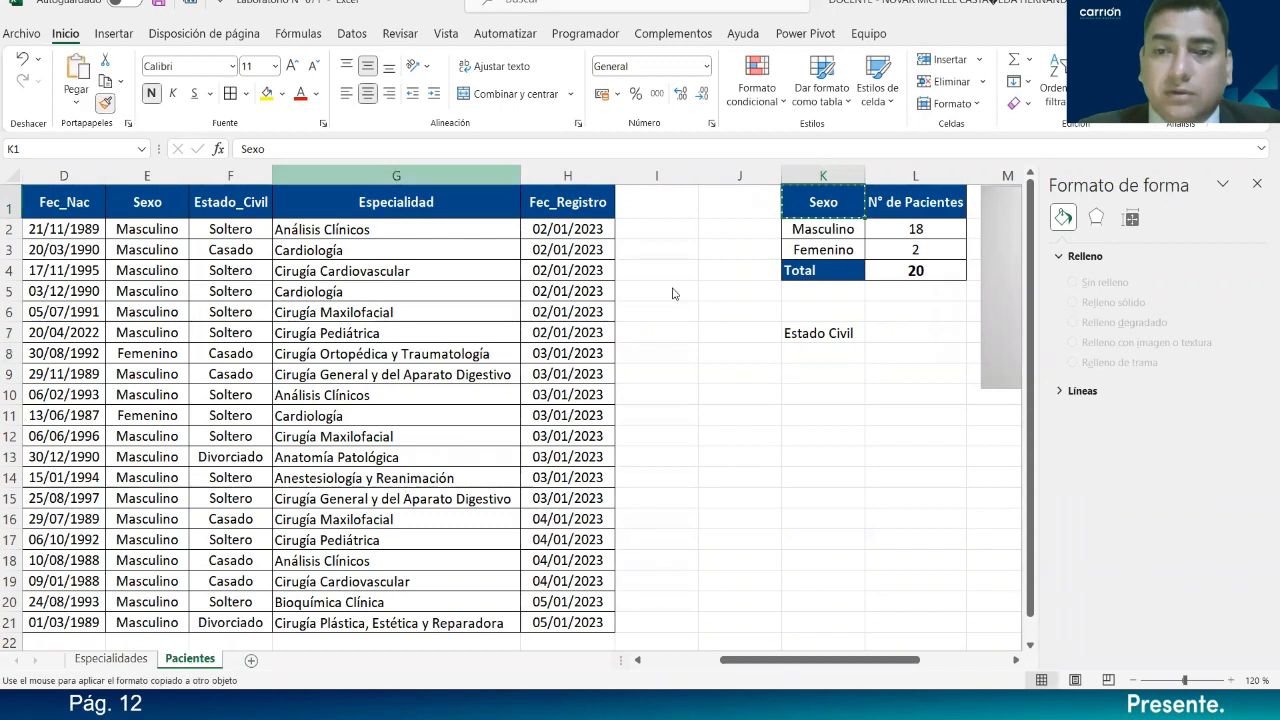
left_click(835, 333)
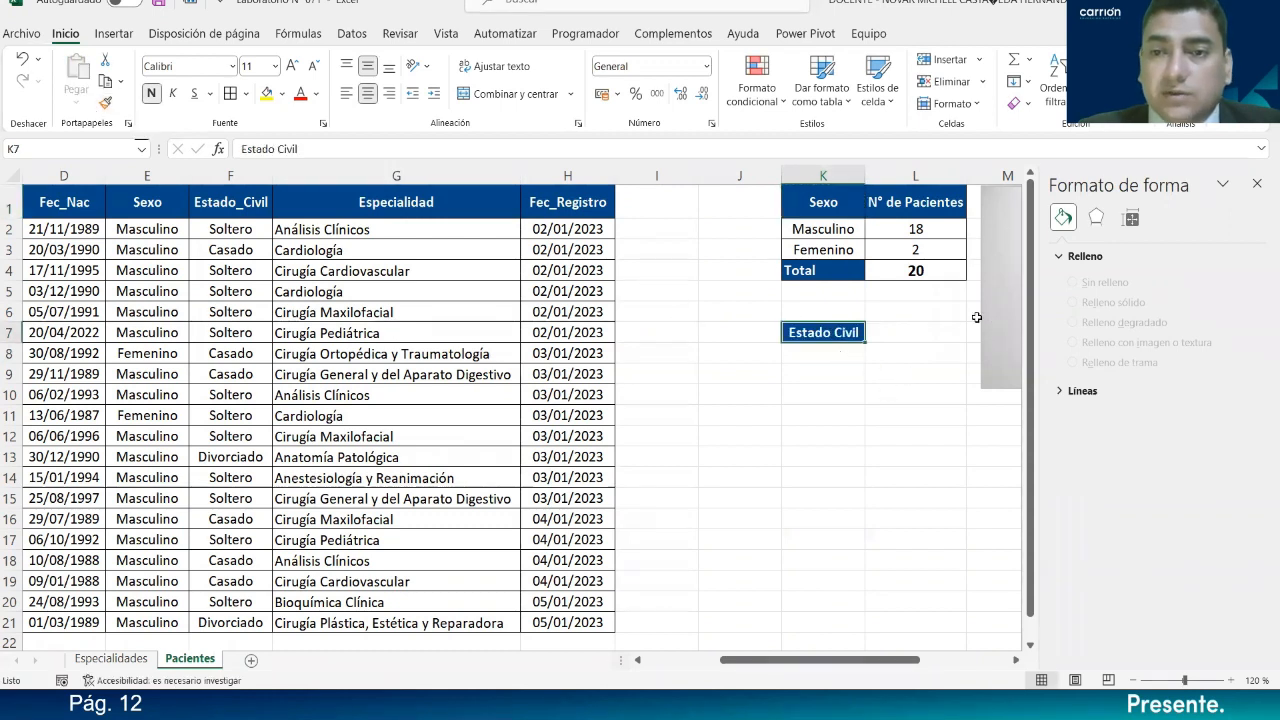
- Copy the "N° de Pacientes" header from L1 to L7, beside the Estado Civil heading
left_click(910, 210)
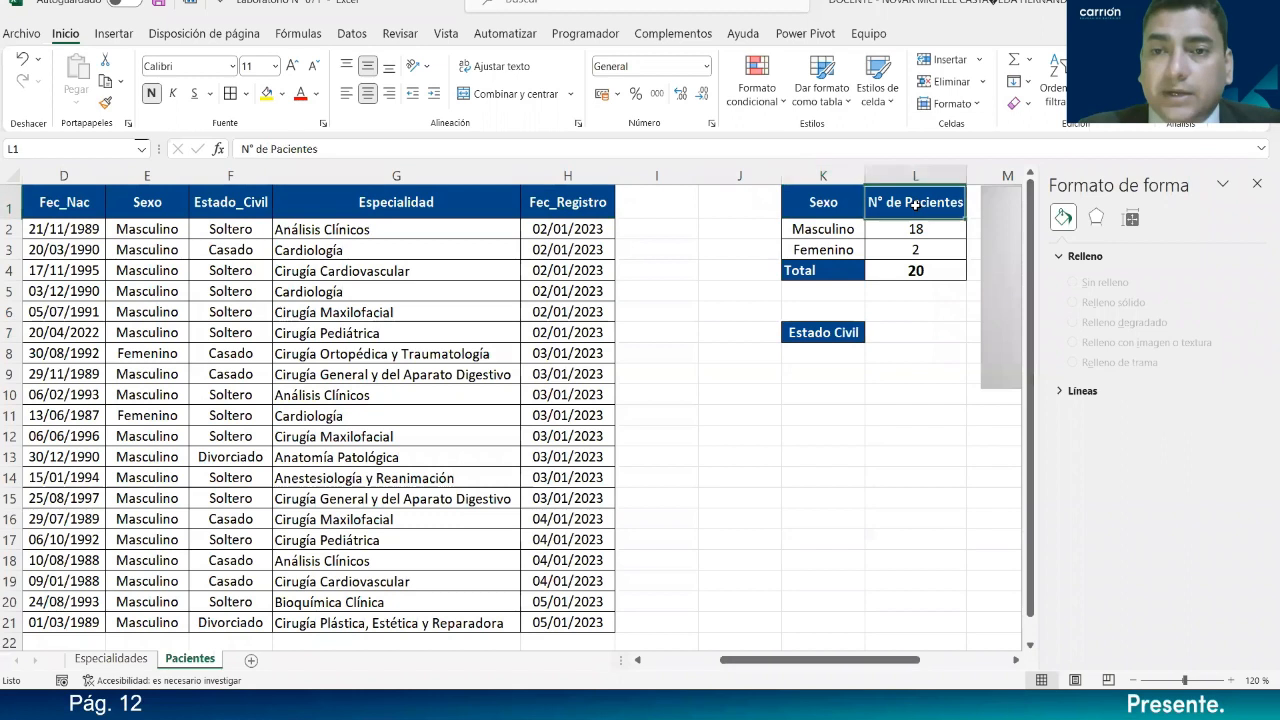
key("ctrl+c")
left_click(903, 333)
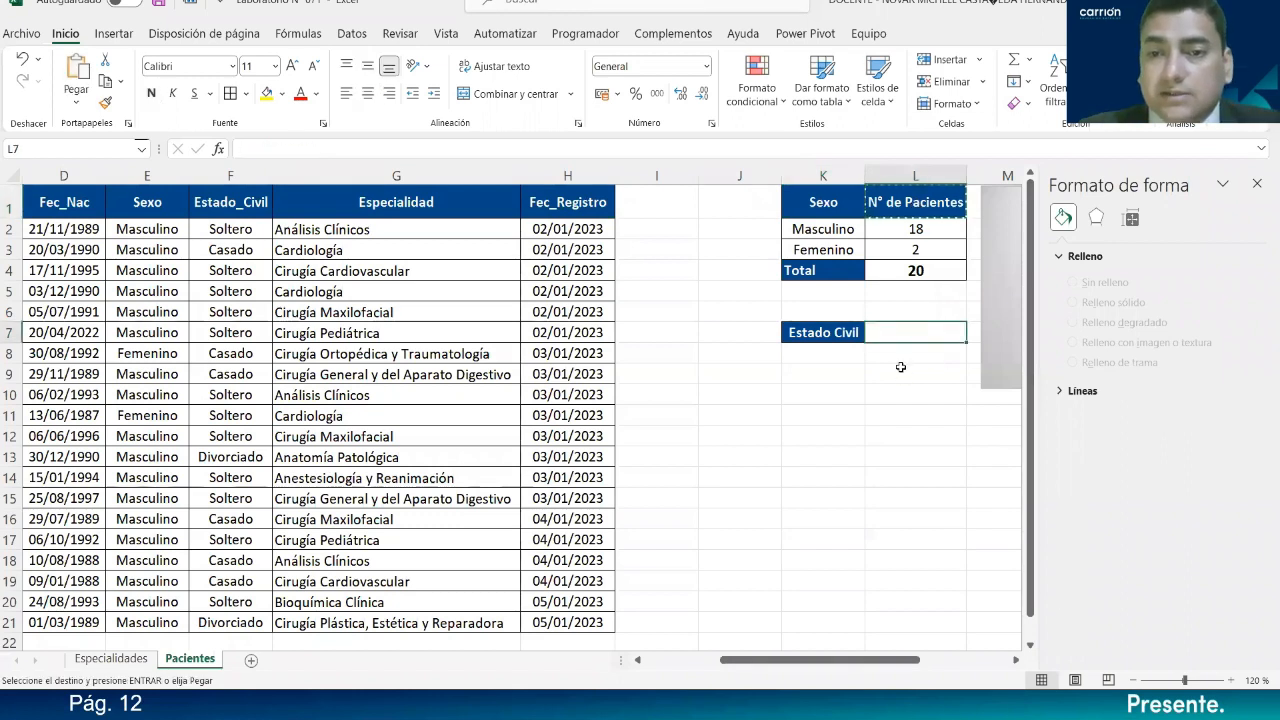
key("ctrl+v")
key("Down")
key("Down")
key("Down")
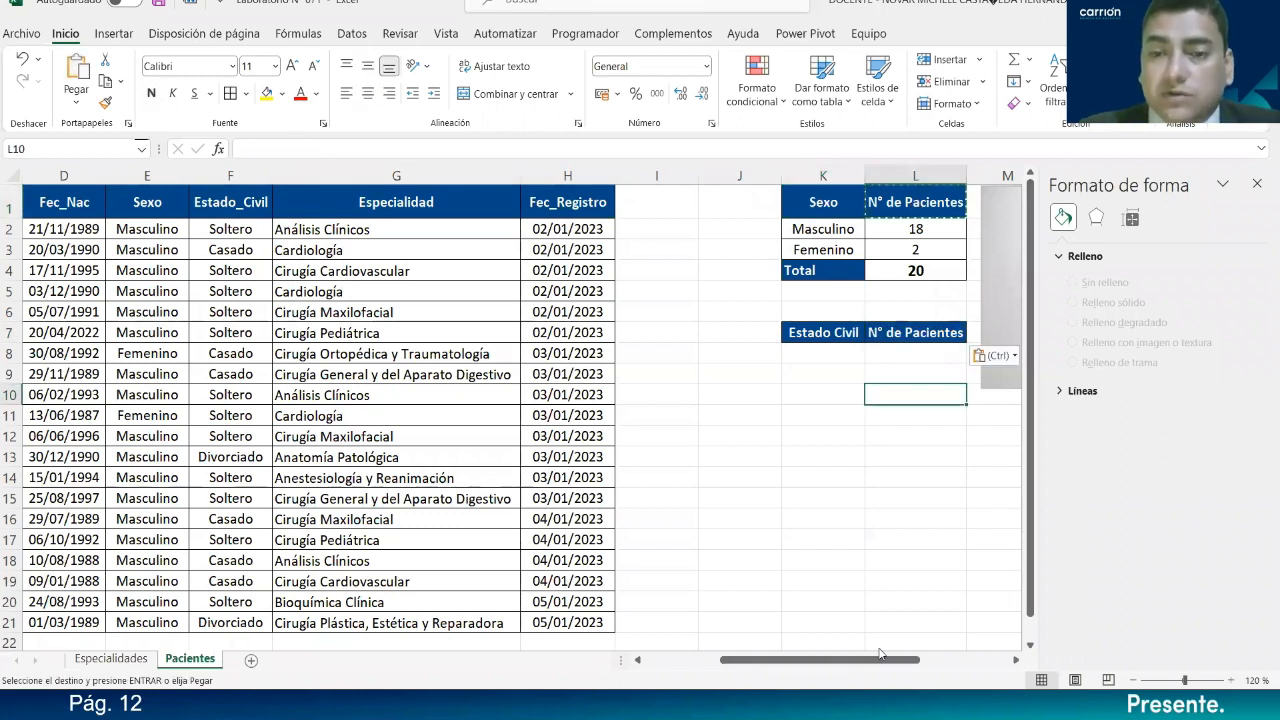
- Move the pie chart down out of the way and relocate the Estado Civil and N° de Pacientes headers to N1:O1
left_click_drag(887, 660, 976, 644)
left_click(828, 307)
left_click(862, 199)
left_click_drag(862, 199, 766, 452)
left_click_drag(400, 332, 795, 181)
left_click(729, 270)
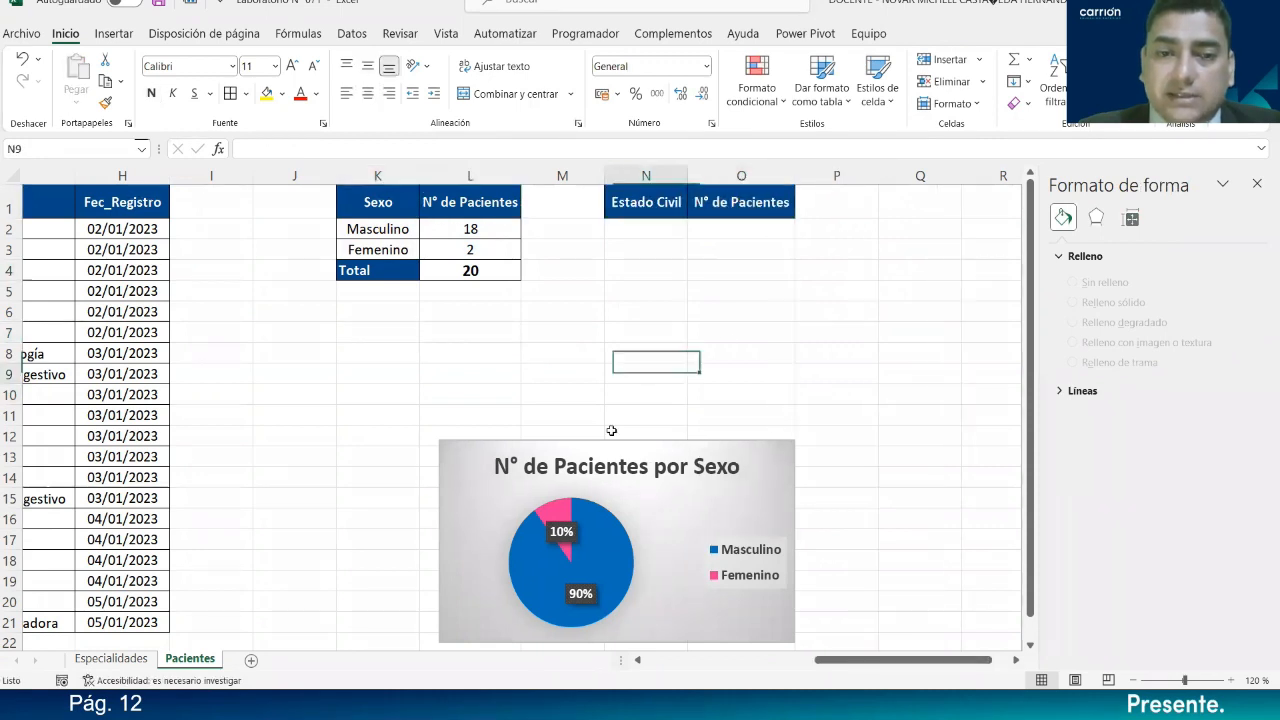
- Move the pie chart to the right of the Estado Civil headers, level with the first rows
left_click_drag(578, 443, 518, 194)
left_click_drag(876, 660, 745, 660)
left_click(886, 310)
left_click(824, 225)
- Copy Soltero and Casado from F2:F3 into N2:N3 and close the Formato de forma pane
left_click(268, 234)
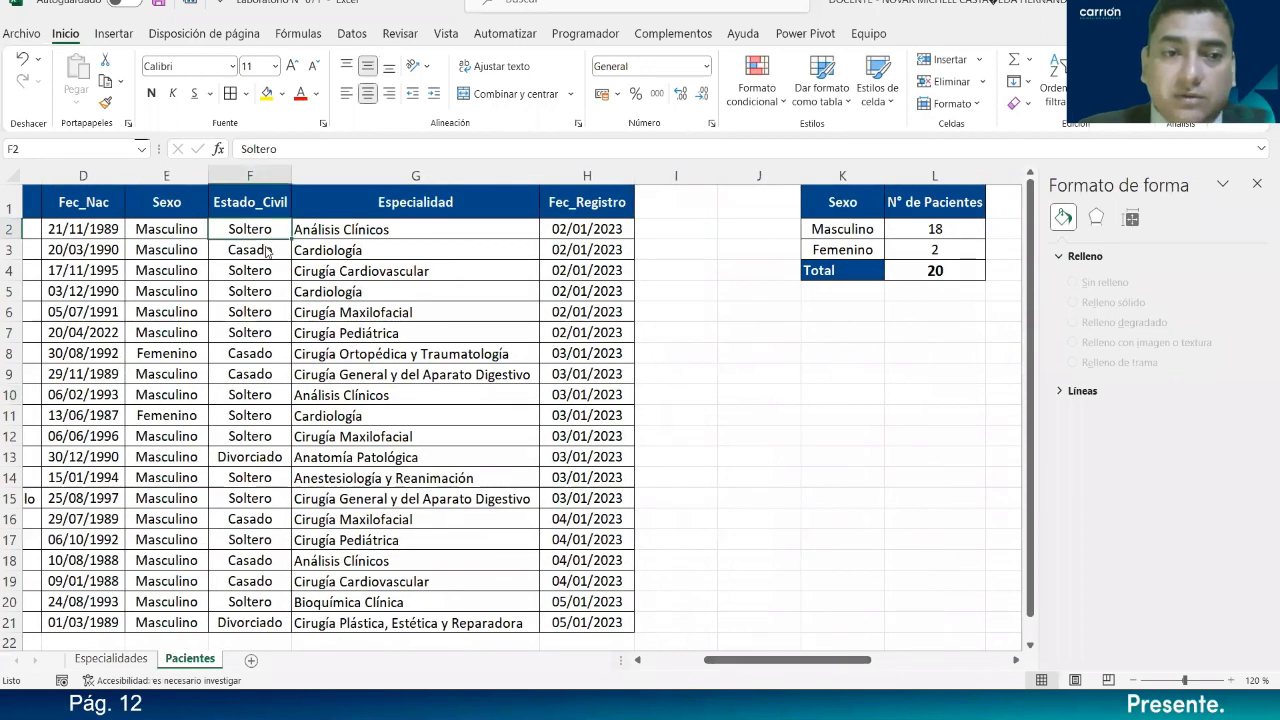
left_click_drag(268, 236, 268, 253)
key("ctrl+c")
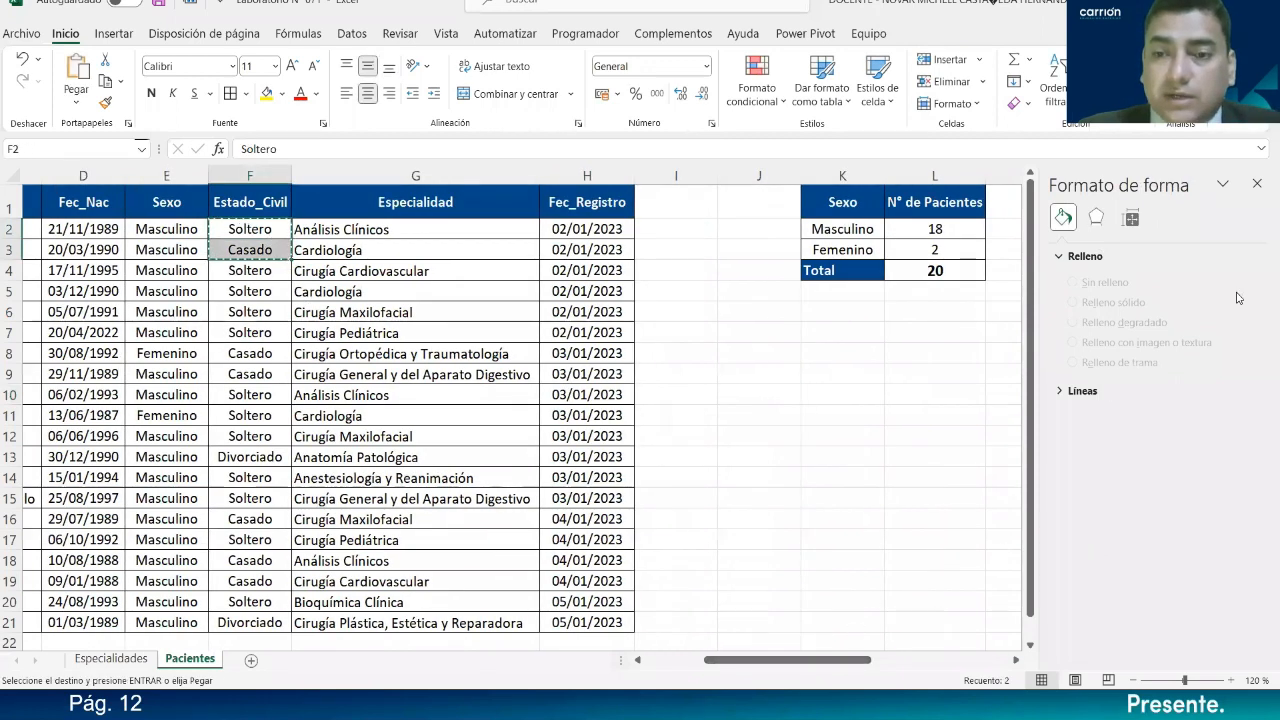
left_click(1257, 184)
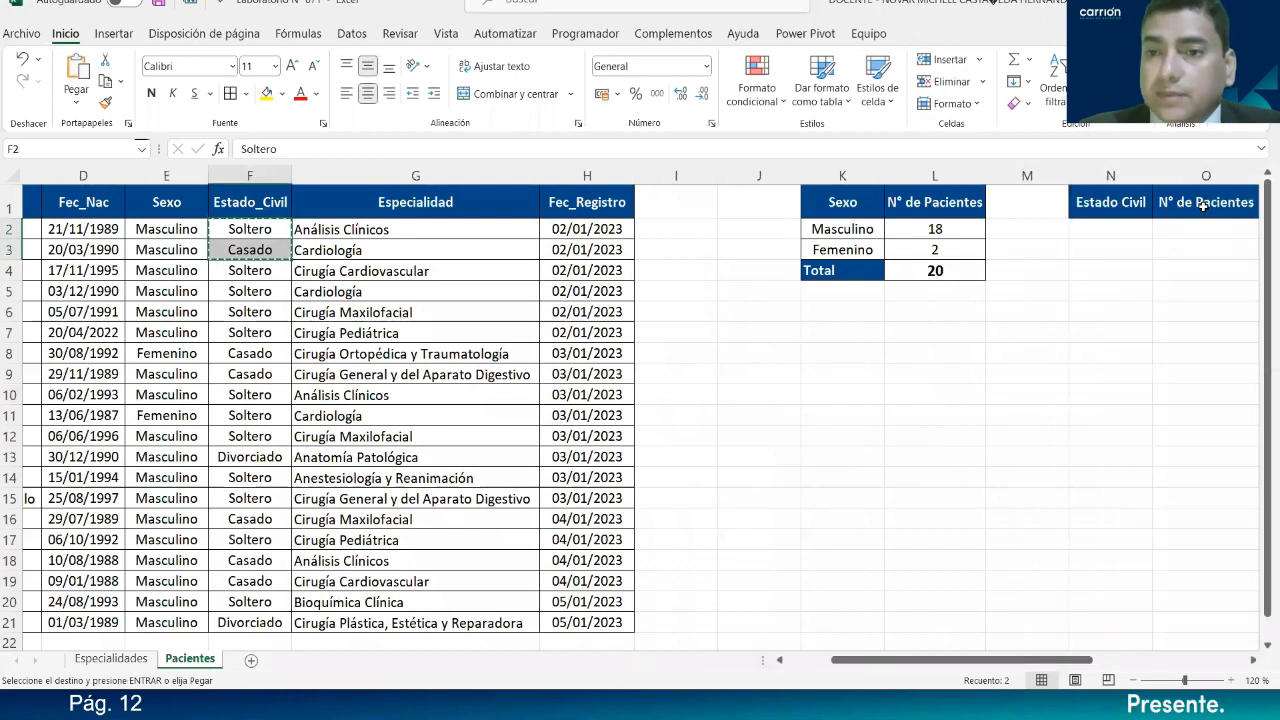
left_click(1094, 229)
key("ctrl+v")
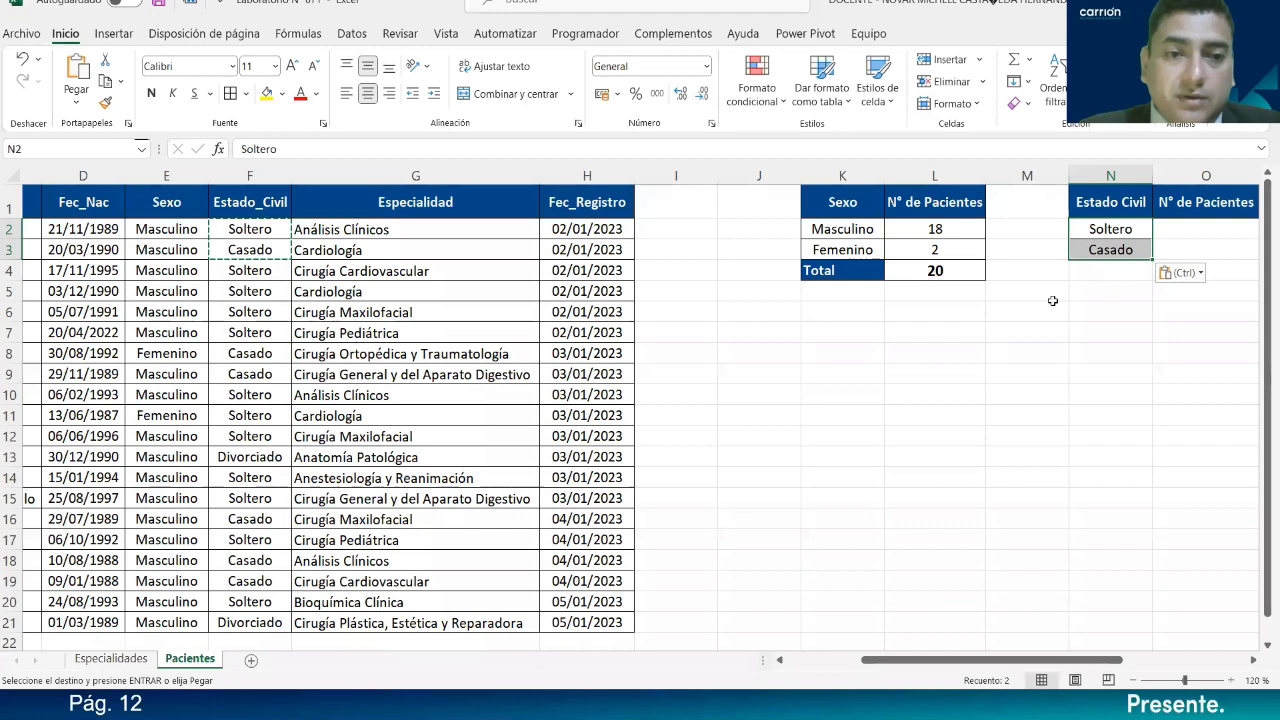
- Add the marital statuses Viudo in N4 and Divorciado in N5
left_click(1109, 278)
type("Viudo")
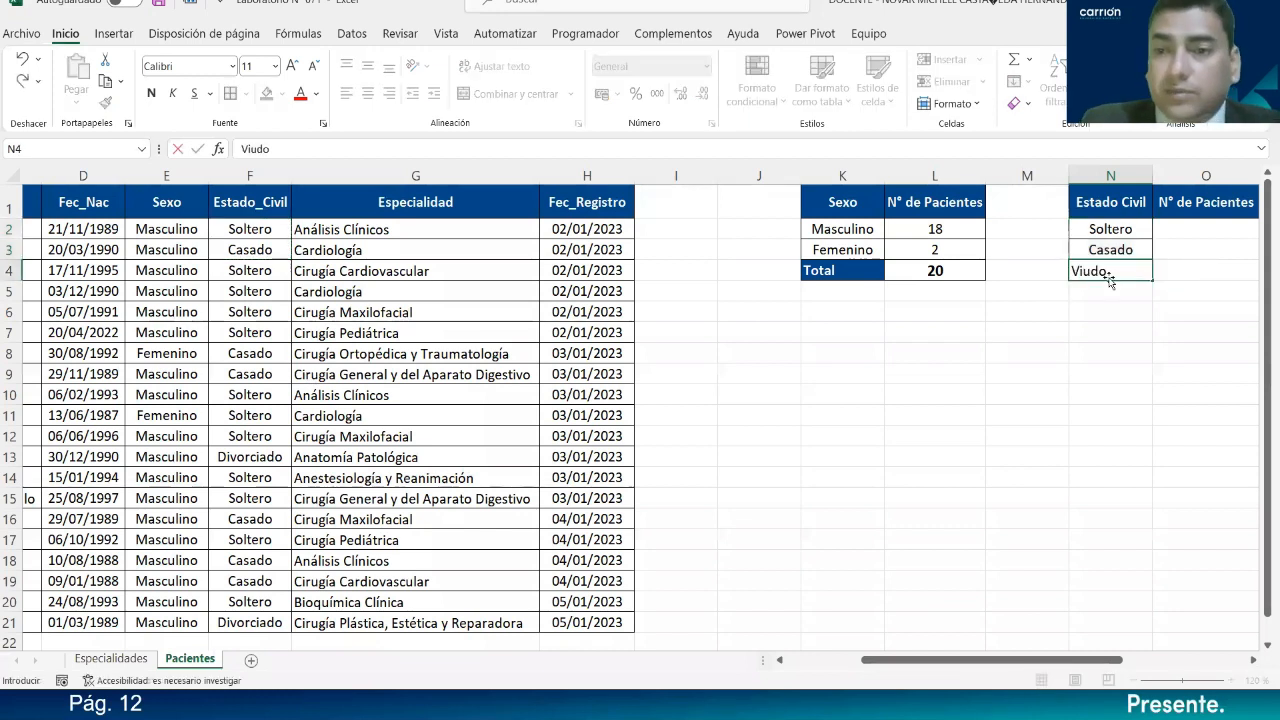
key("Return")
type("Divo")
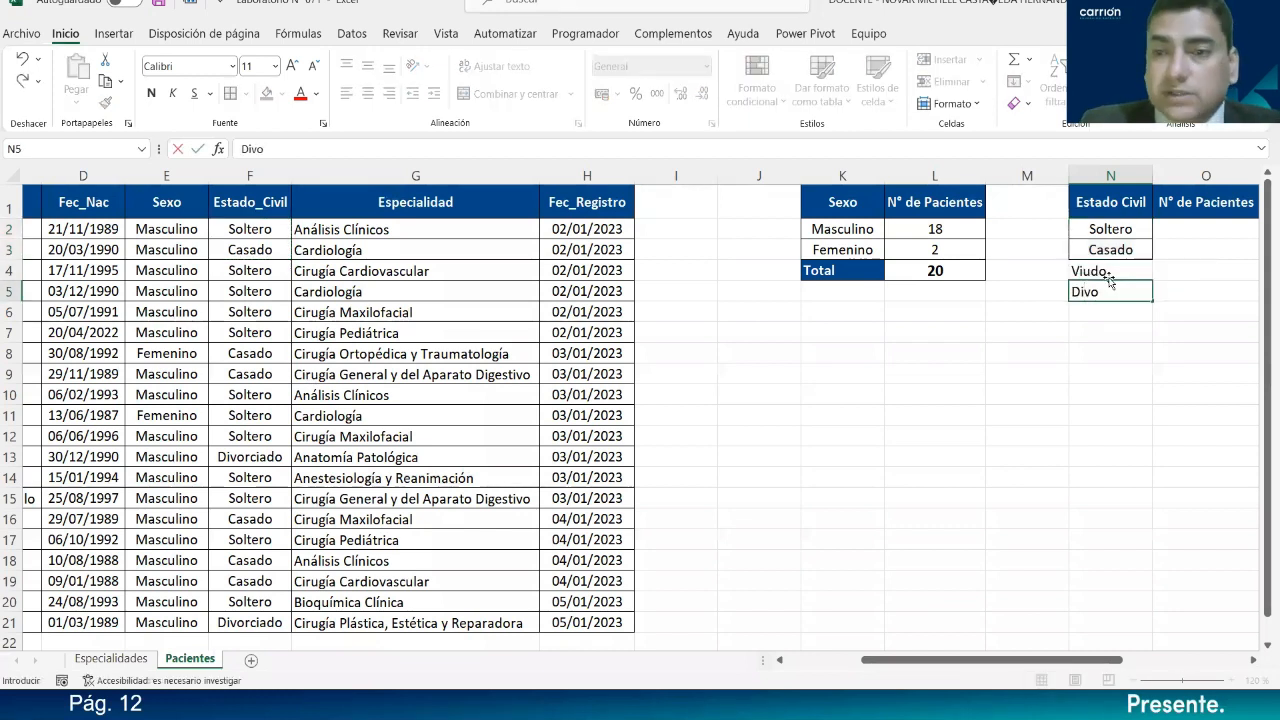
type("rciado")
key("Return")
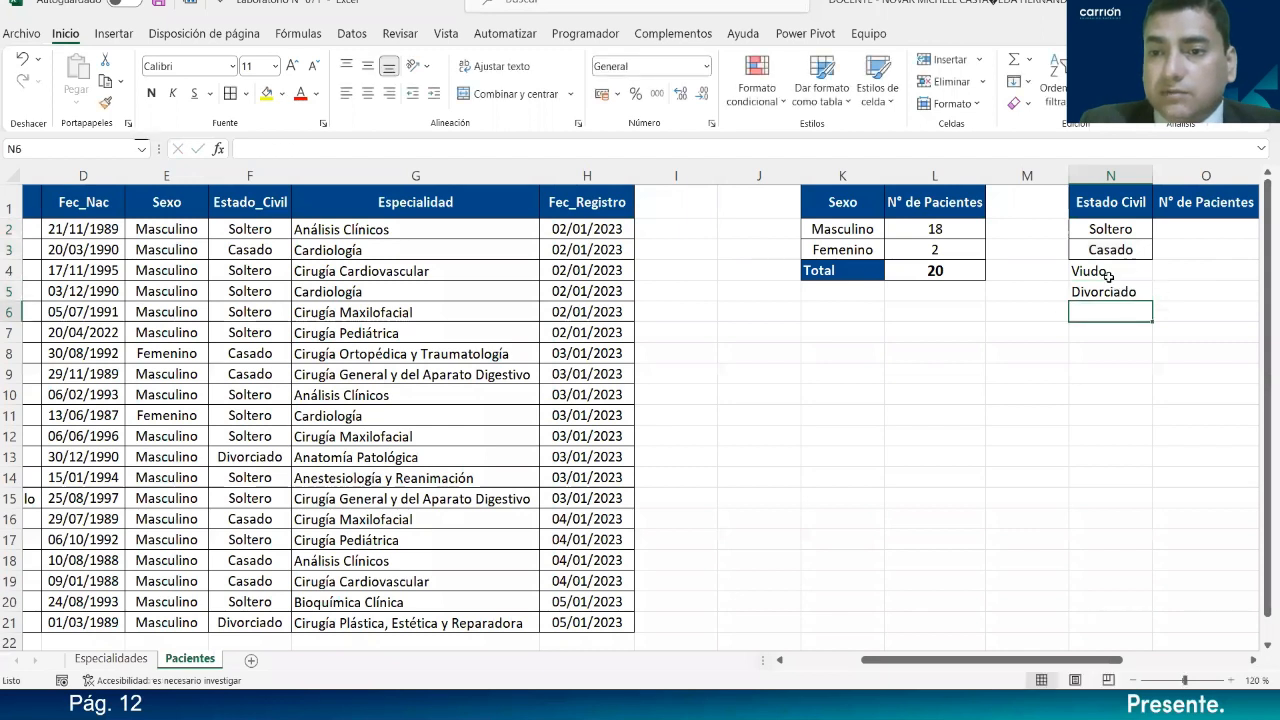
- Apply borders to N2:O5 and left-align the marital status labels in N2:N5
left_click(1100, 205)
left_click_drag(1100, 228, 1187, 287)
left_click(230, 94)
left_click(368, 66)
key("ctrl+z")
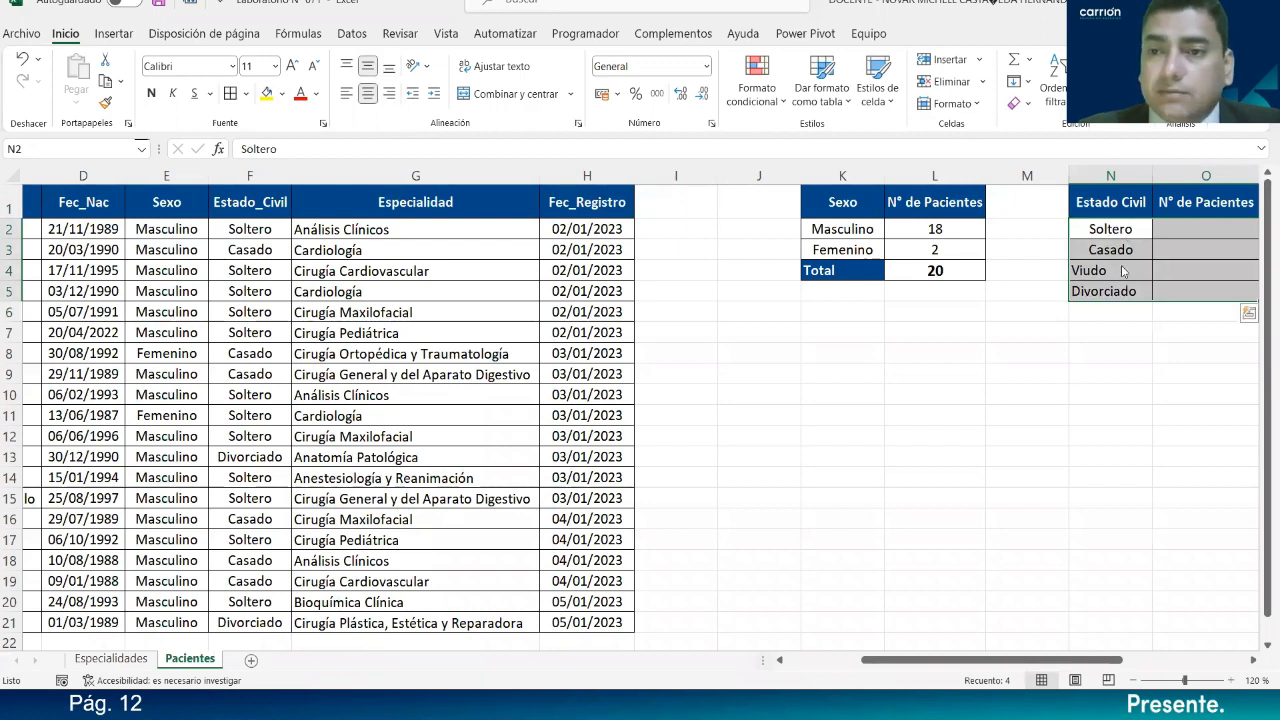
left_click_drag(1125, 232, 1110, 287)
left_click(349, 96)
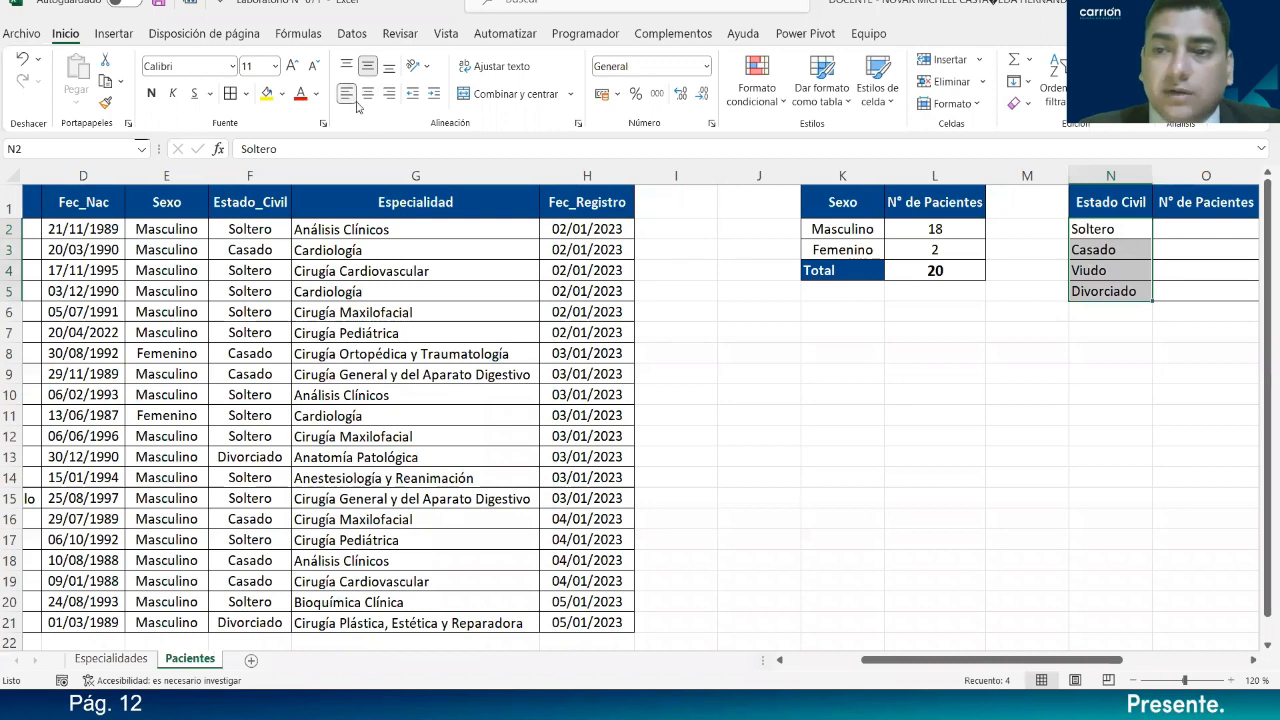
- Copy the Total label from K4 to N6 and centre cell O6 horizontally and vertically
left_click(1115, 313)
left_click(818, 272)
key("ctrl+c")
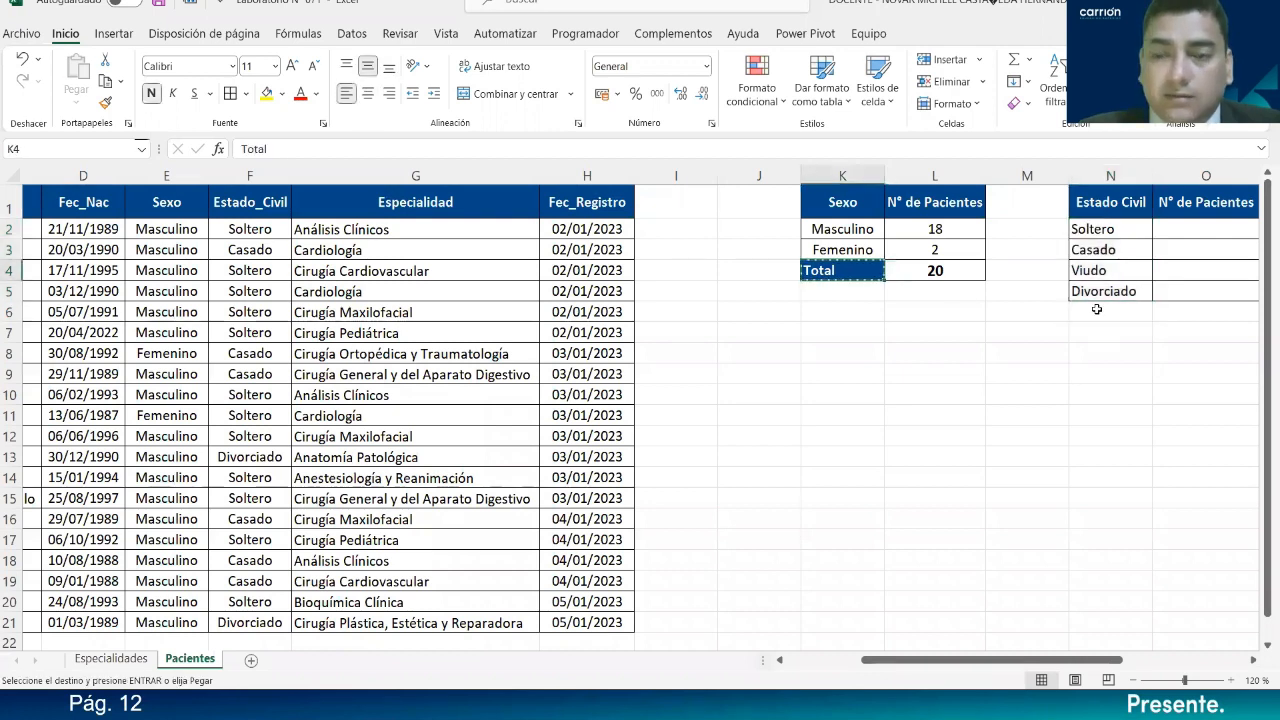
left_click(1100, 311)
key("ctrl+v")
key("Tab")
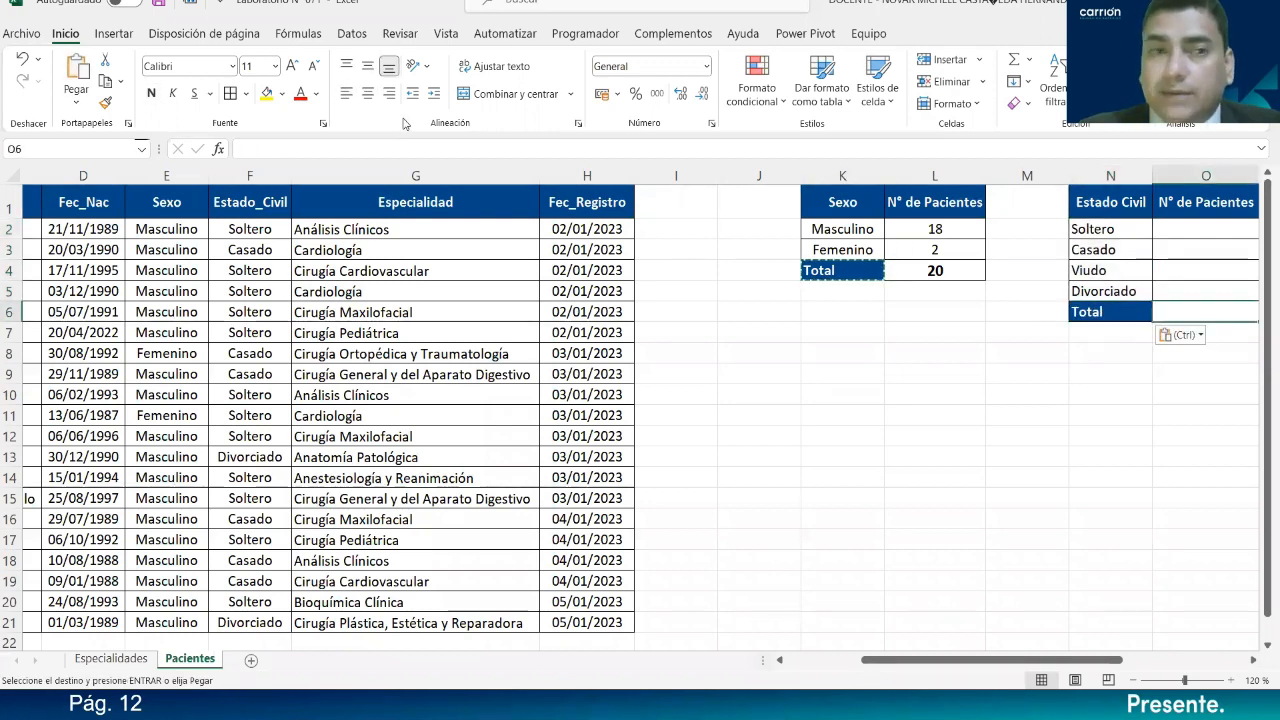
left_click(368, 94)
left_click(368, 67)
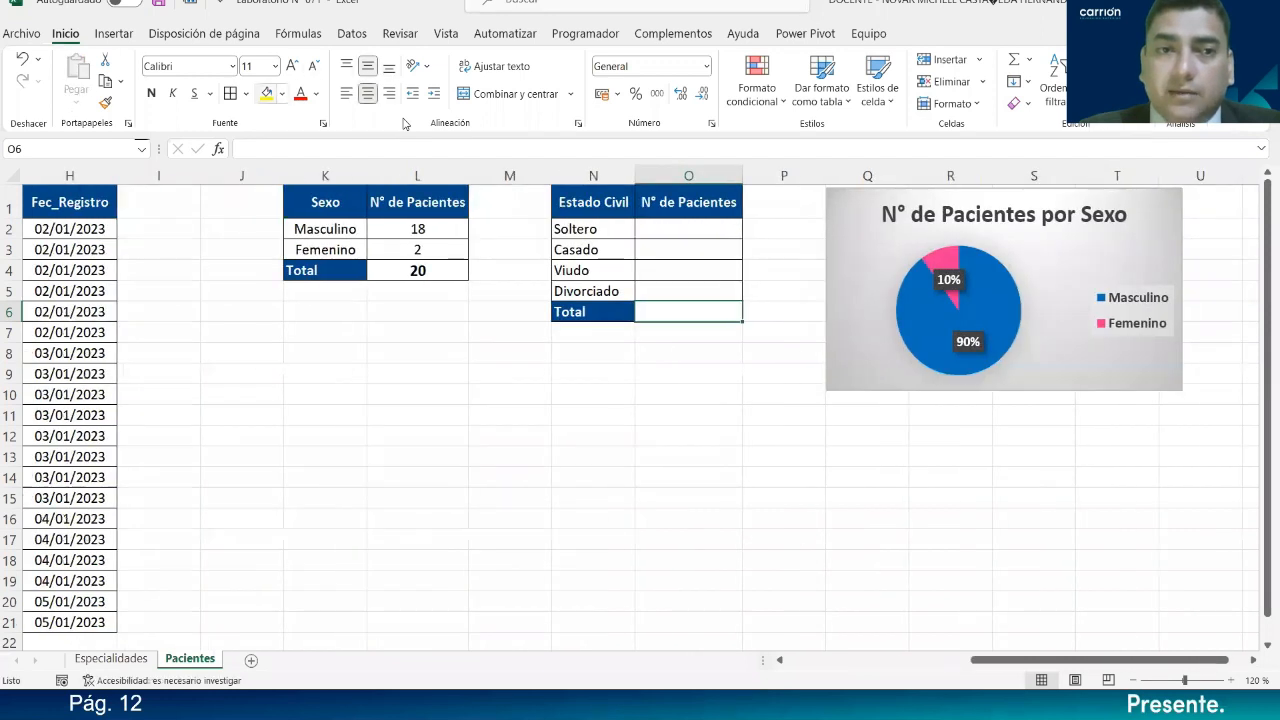
left_click(512, 315)
- Count the single patients in O2 with =CONTAR.SI($F$2:$F$21;N2), using an absolute Estado_Civil range
left_click(679, 227)
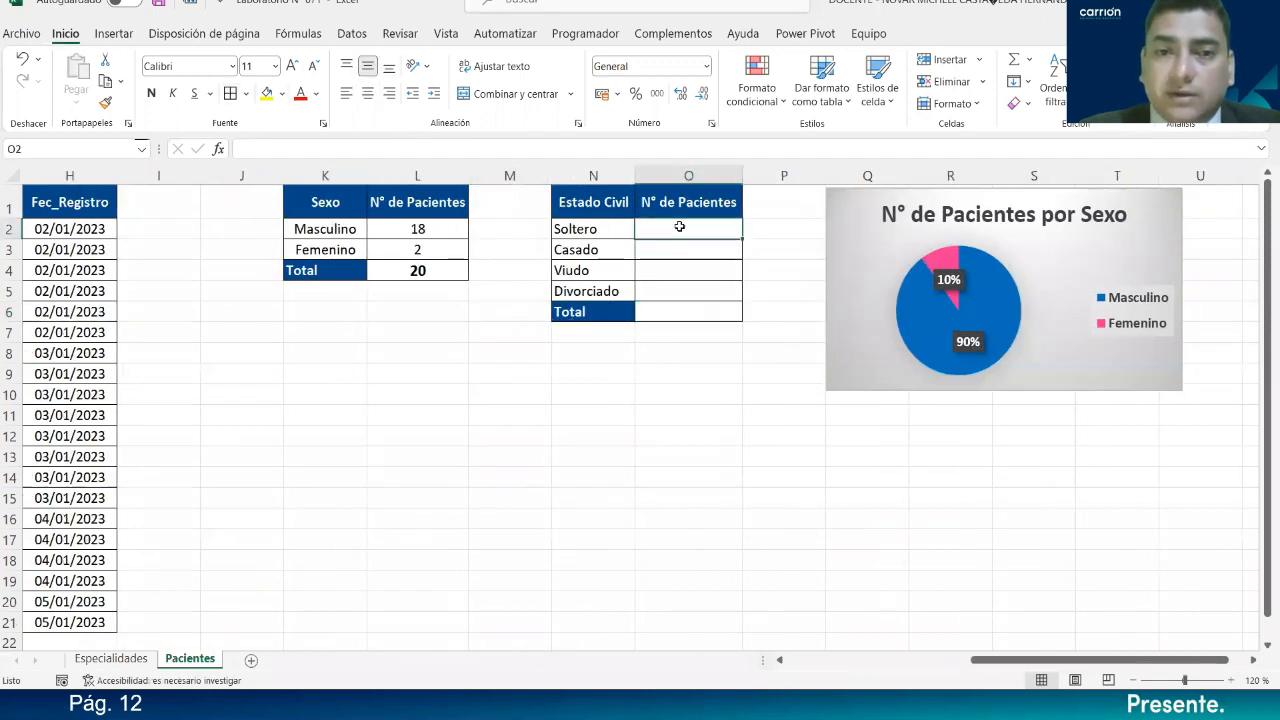
left_click_drag(979, 661, 909, 660)
type("=")
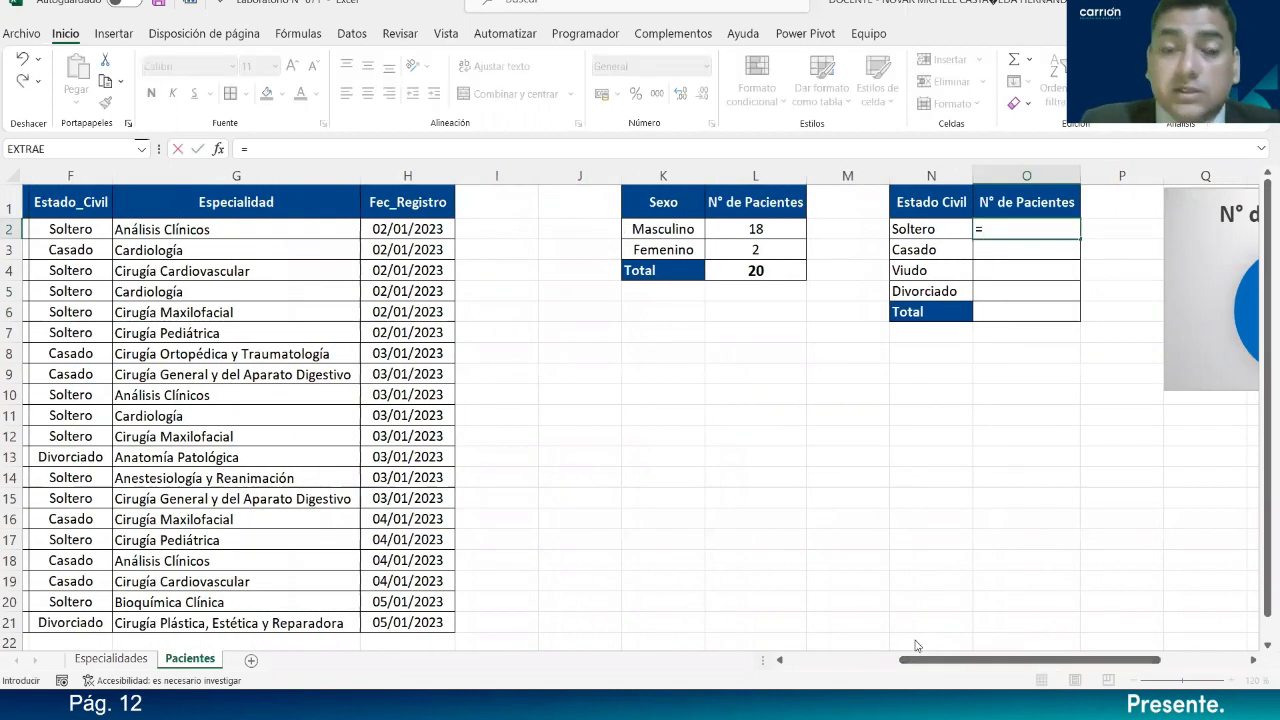
type("CONTA")
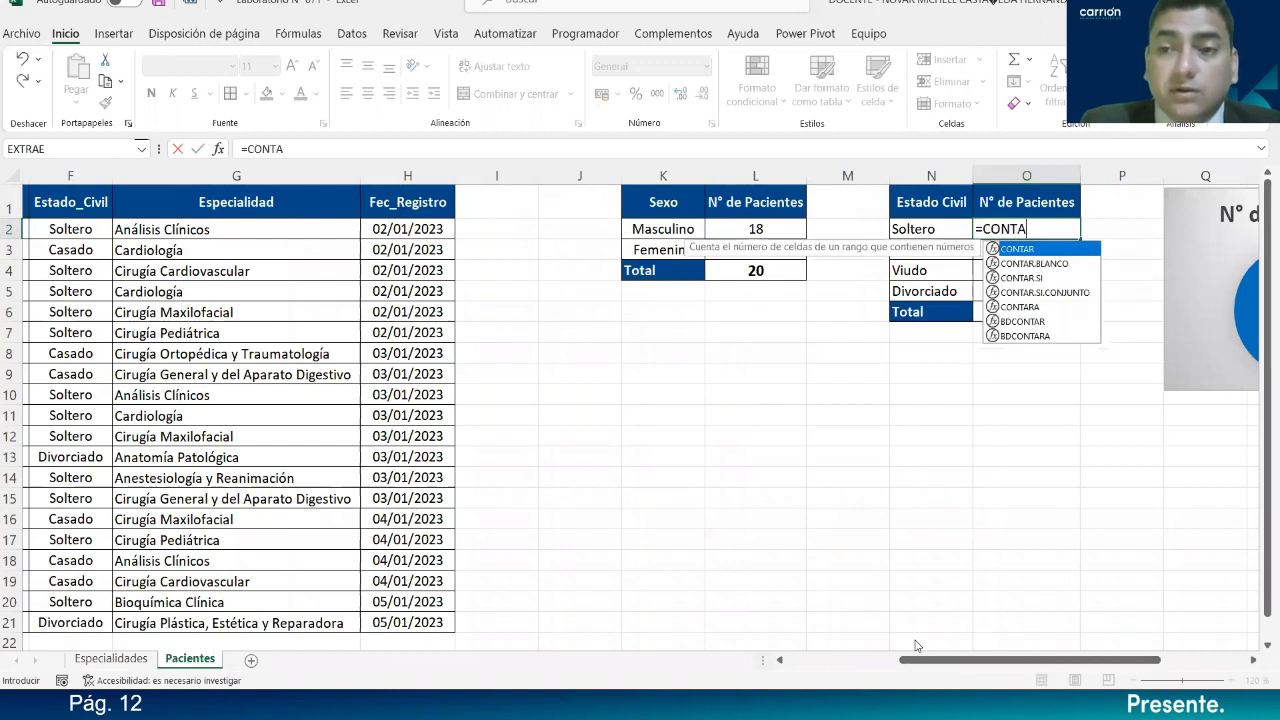
type("R.SI")
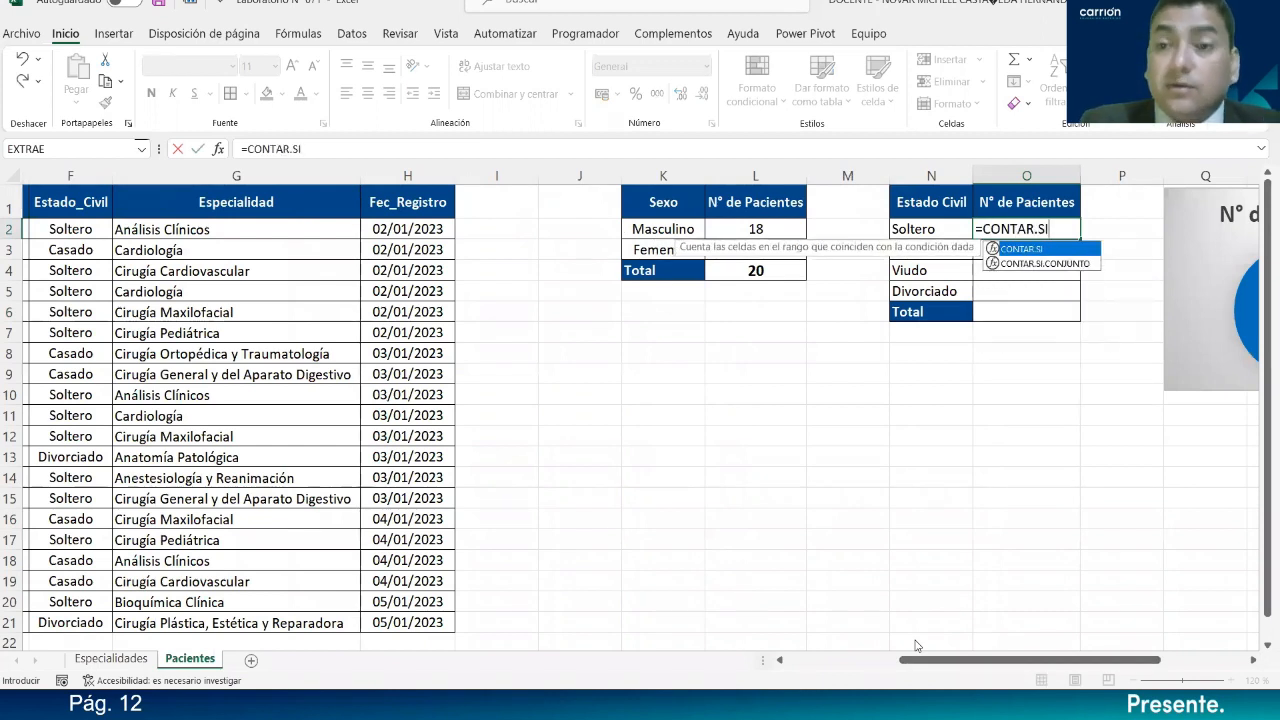
type("(")
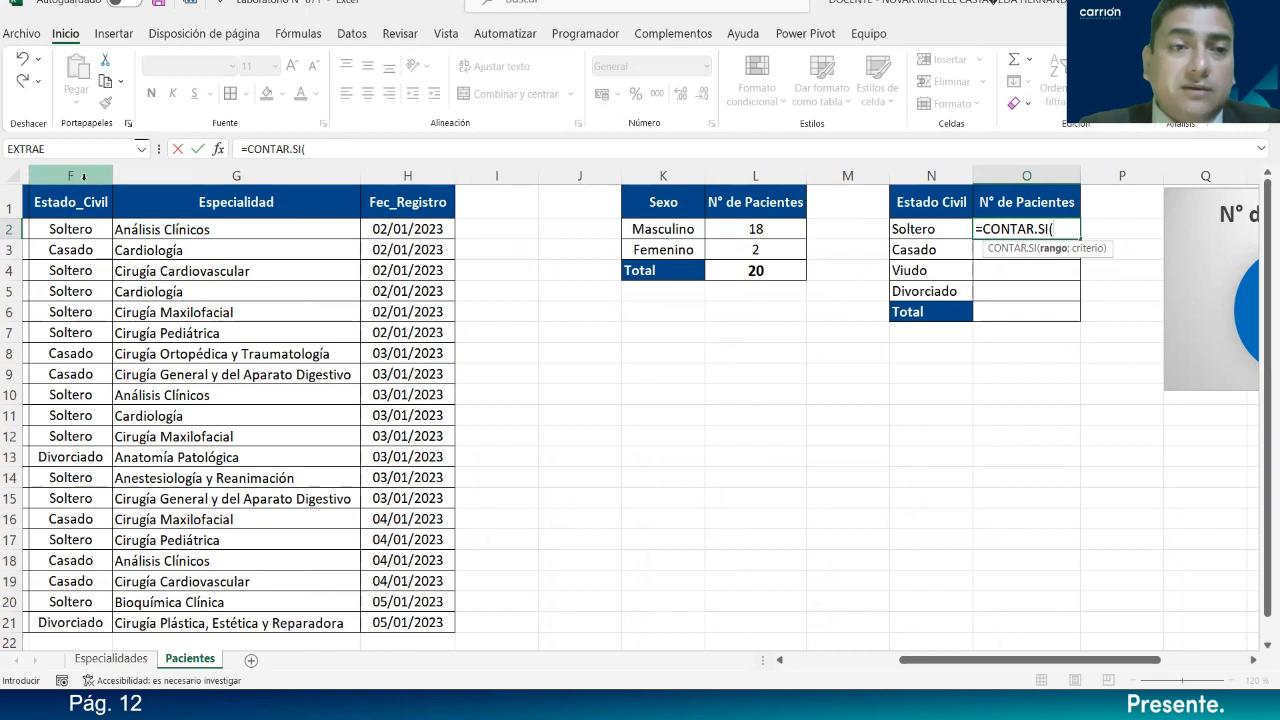
left_click_drag(88, 228, 83, 617)
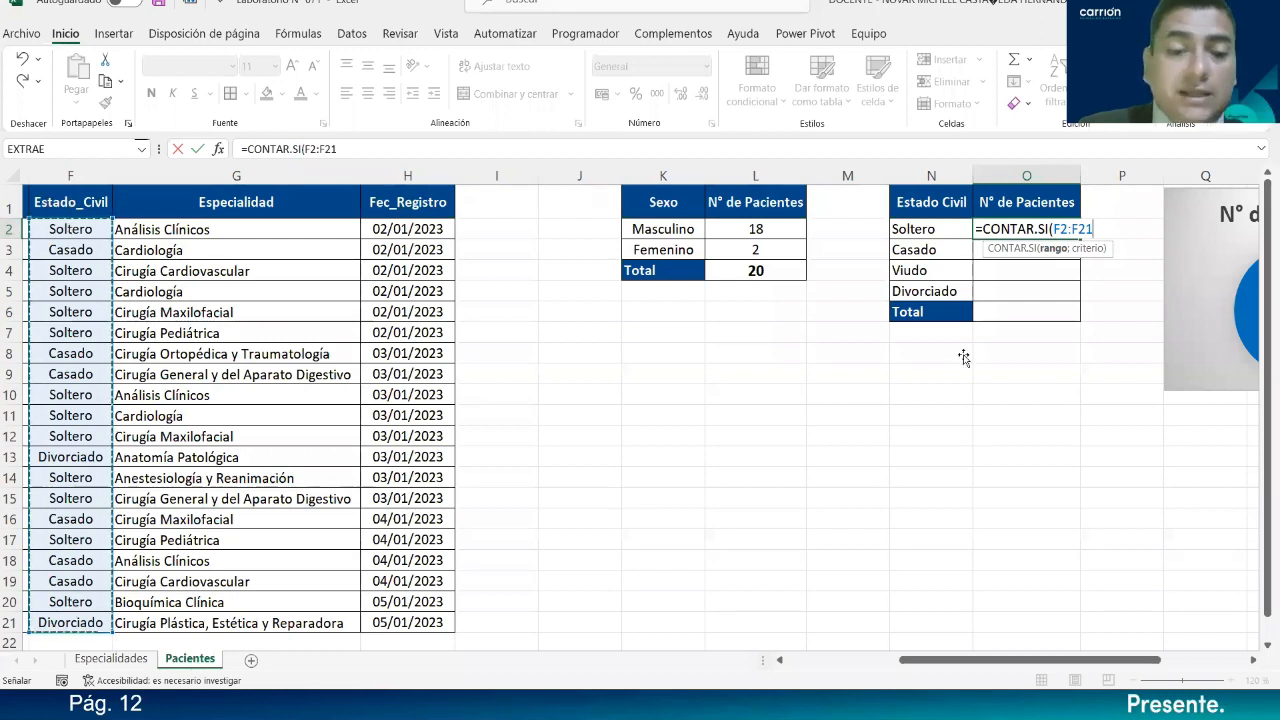
key("F4")
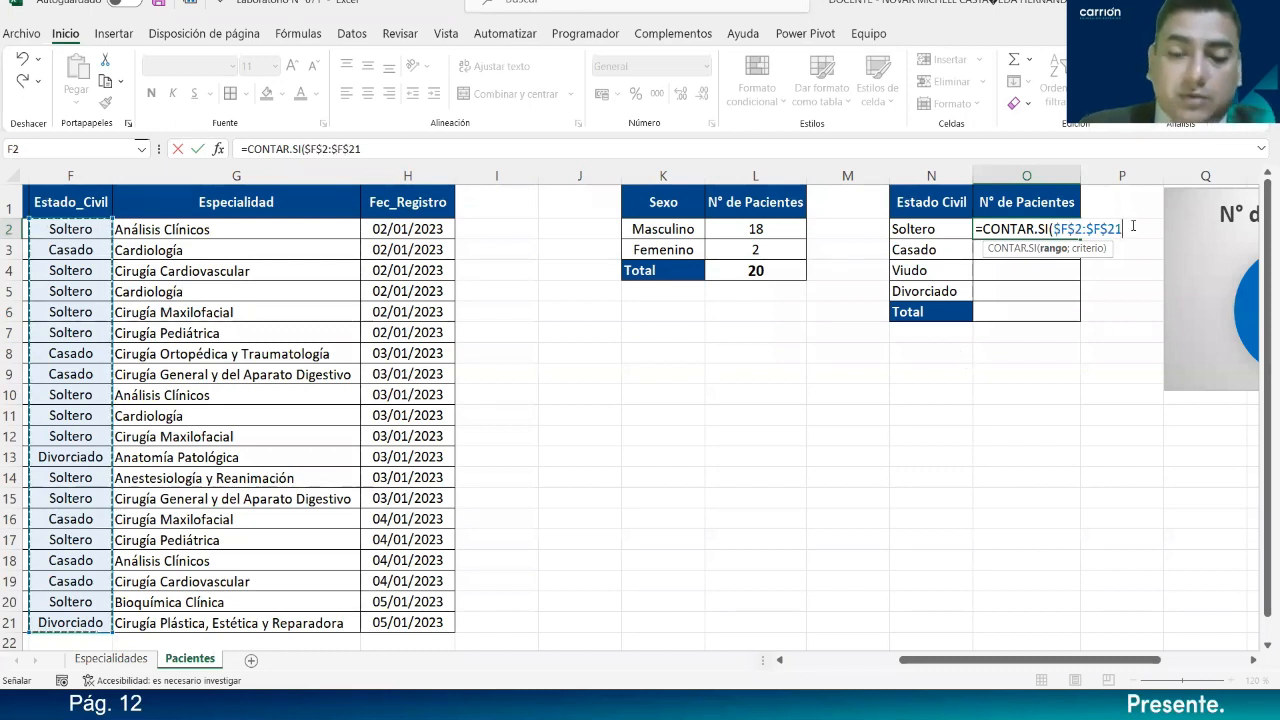
type(";")
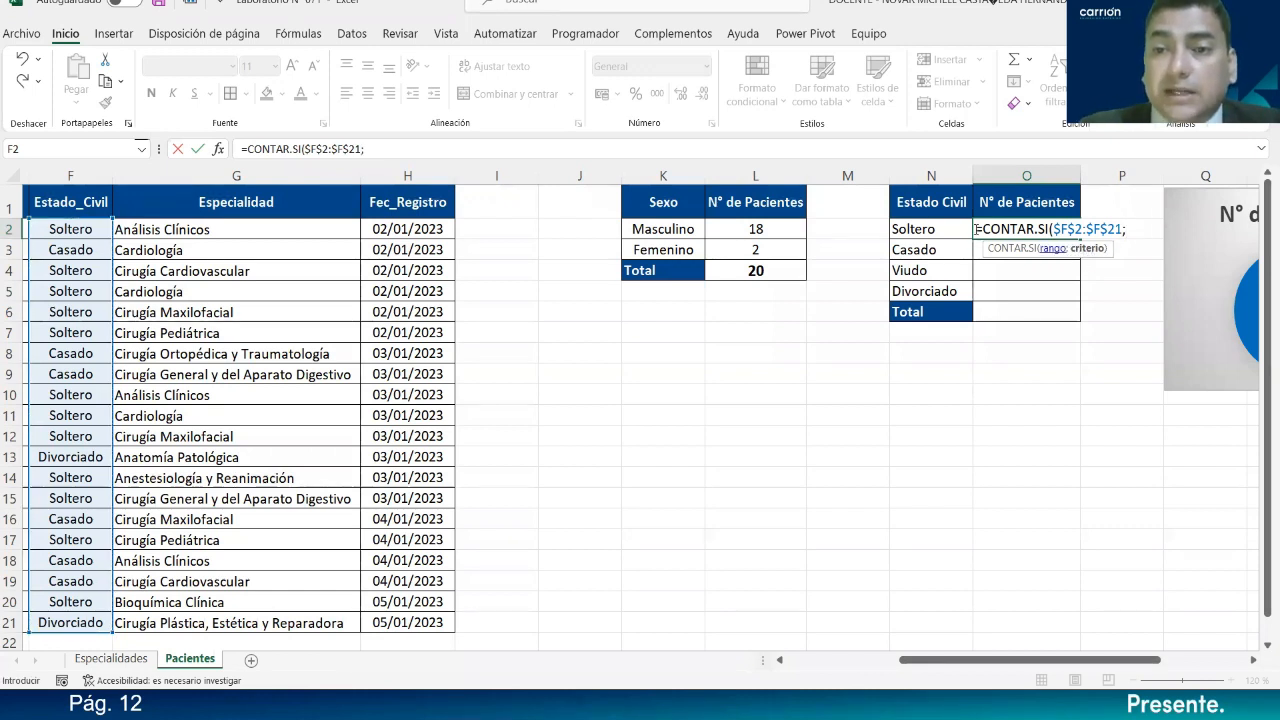
left_click(945, 232)
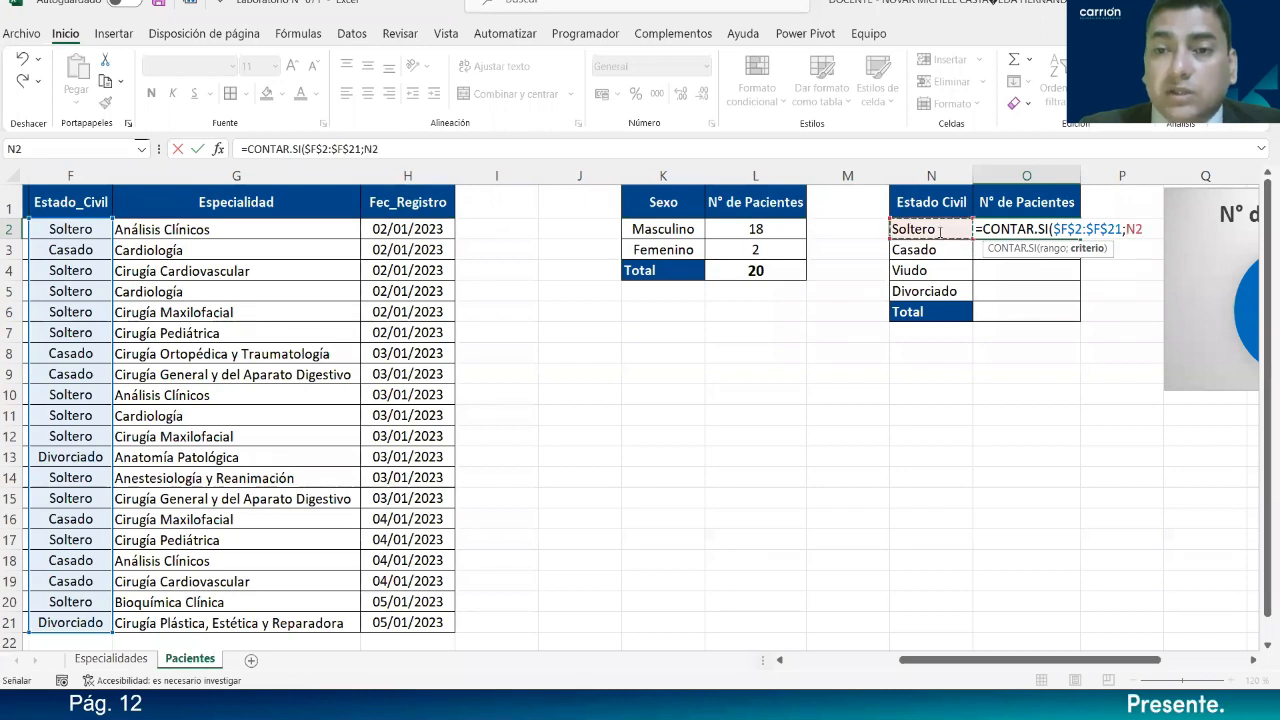
type(")")
key("Return")
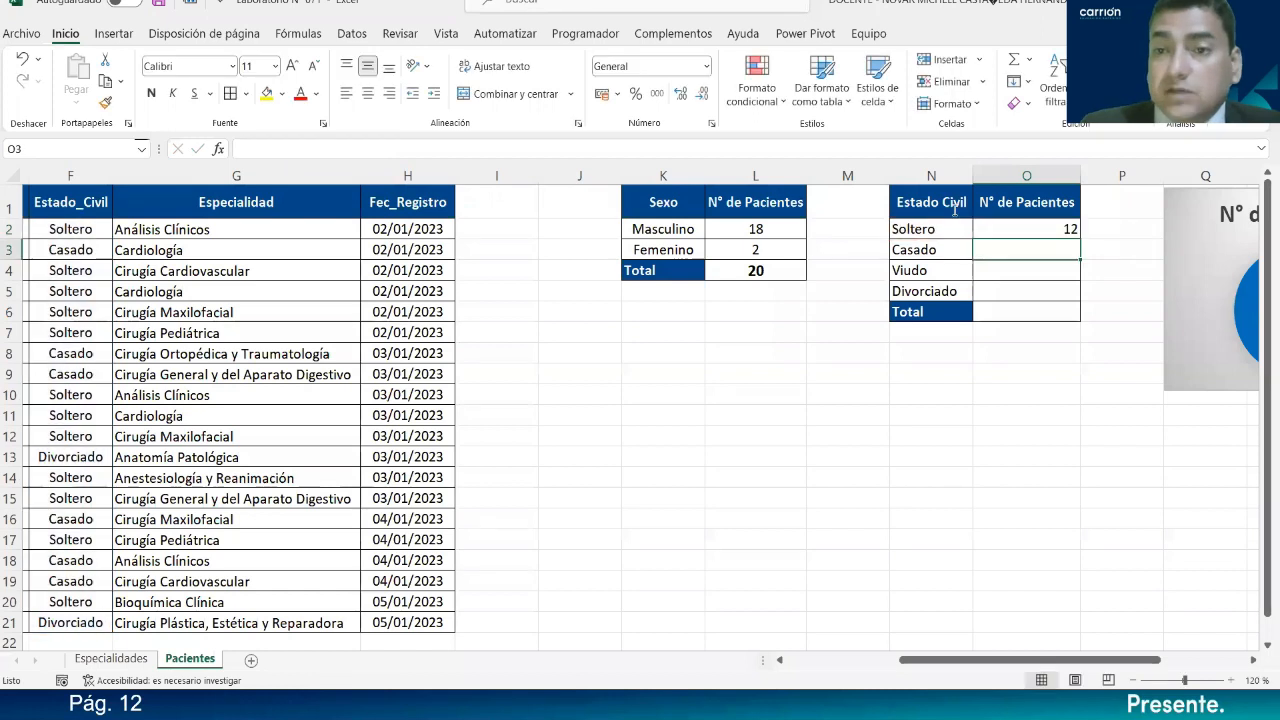
- Centre the Soltero count in O2 and fill its formula down to O5
left_click(1037, 229)
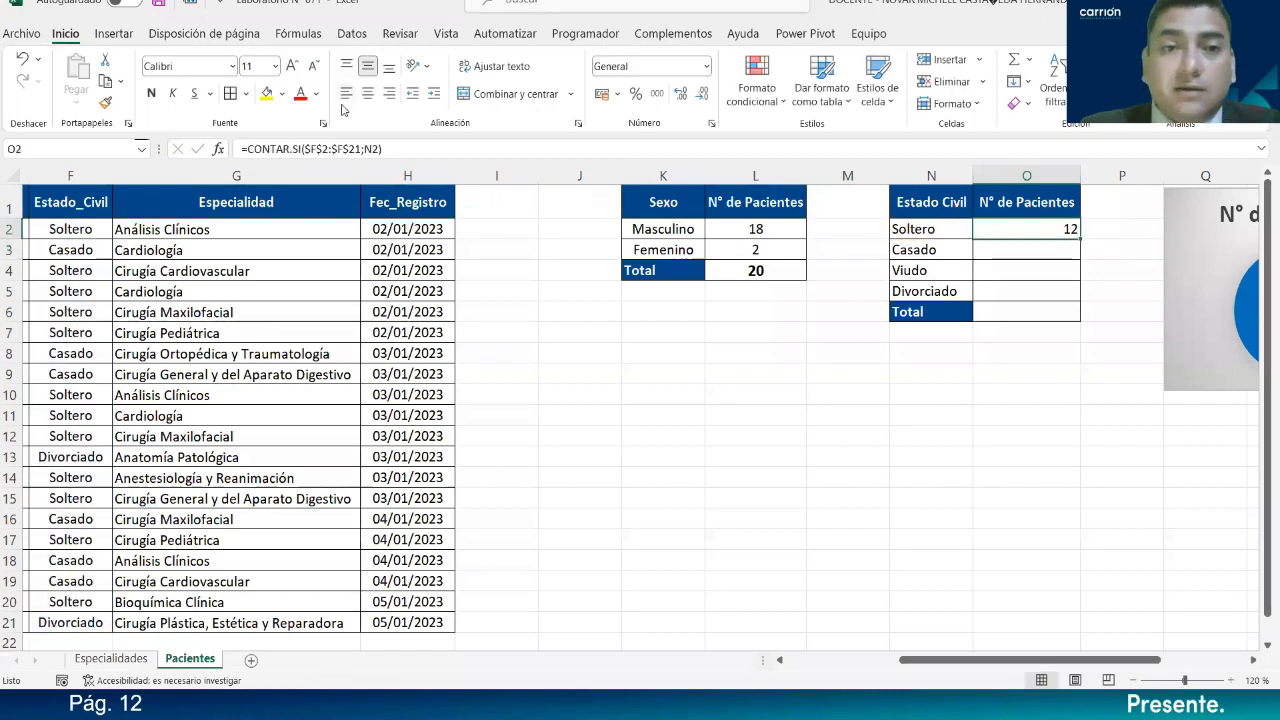
left_click(368, 93)
left_click_drag(1081, 241, 1081, 288)
left_click_drag(1081, 295, 1080, 296)
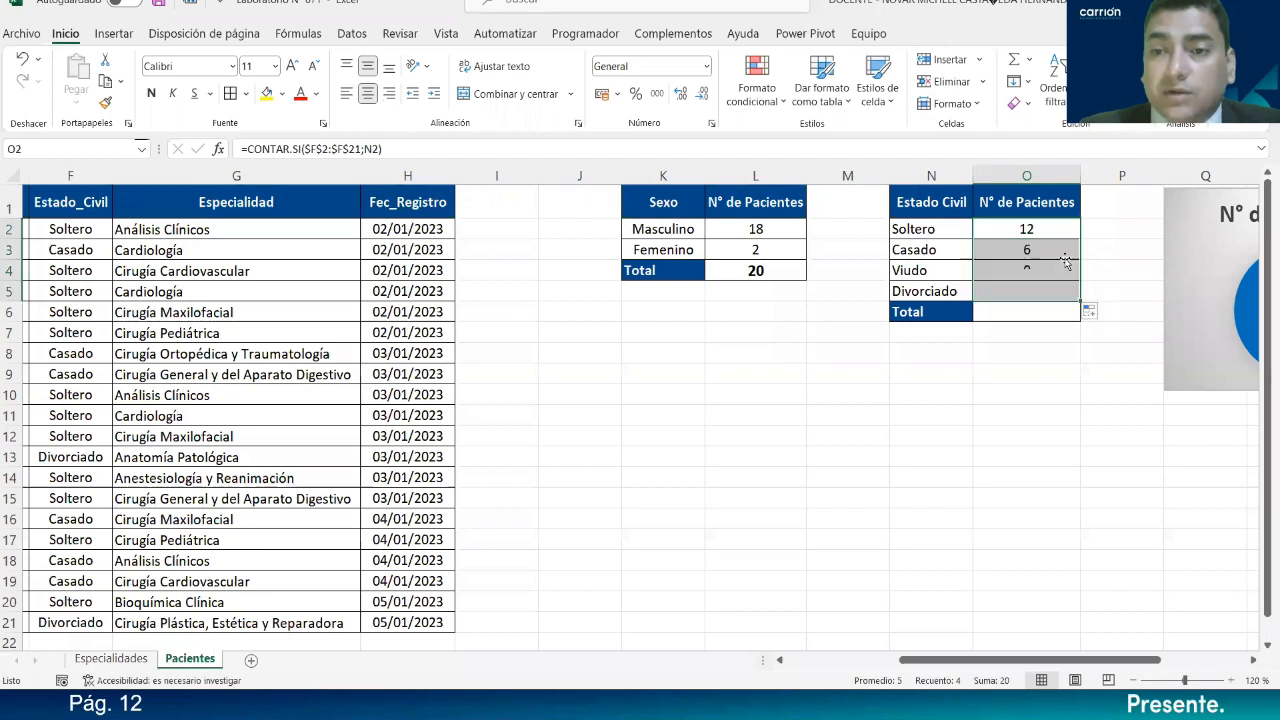
- Total the marital status counts in O6 with =SUMA(O2:O5)
left_click(1040, 313)
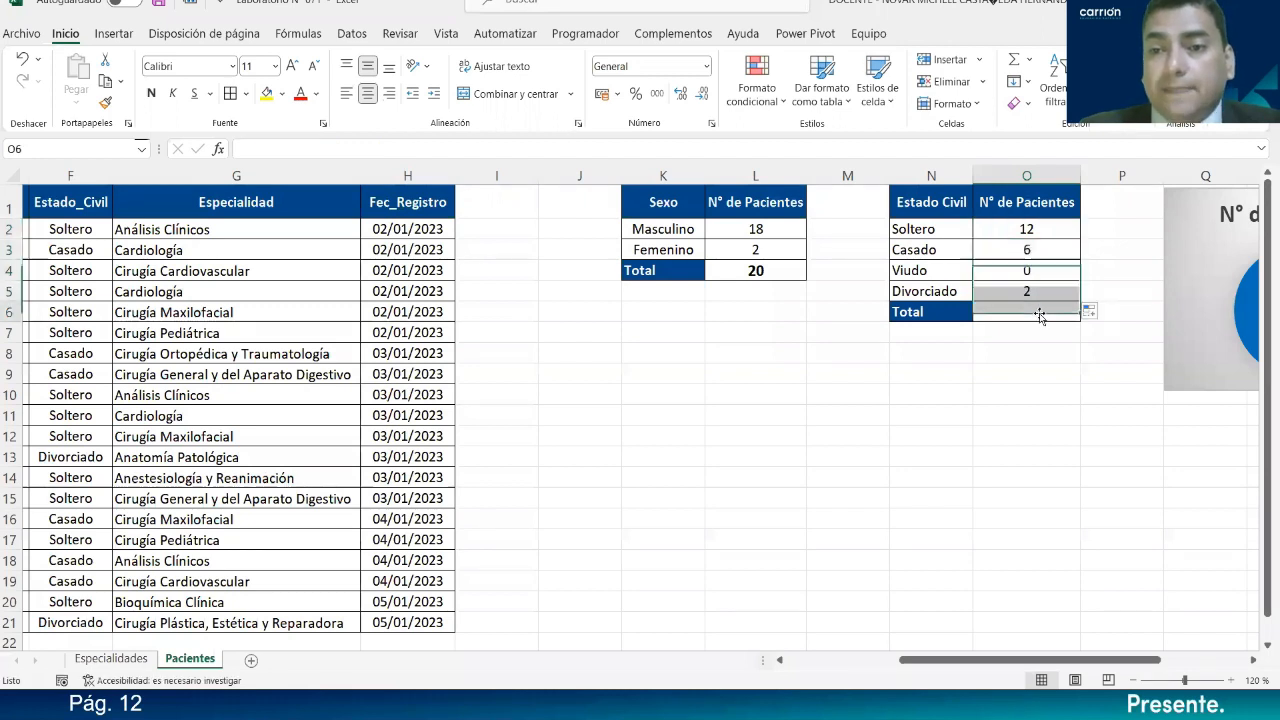
type("=SUMA(")
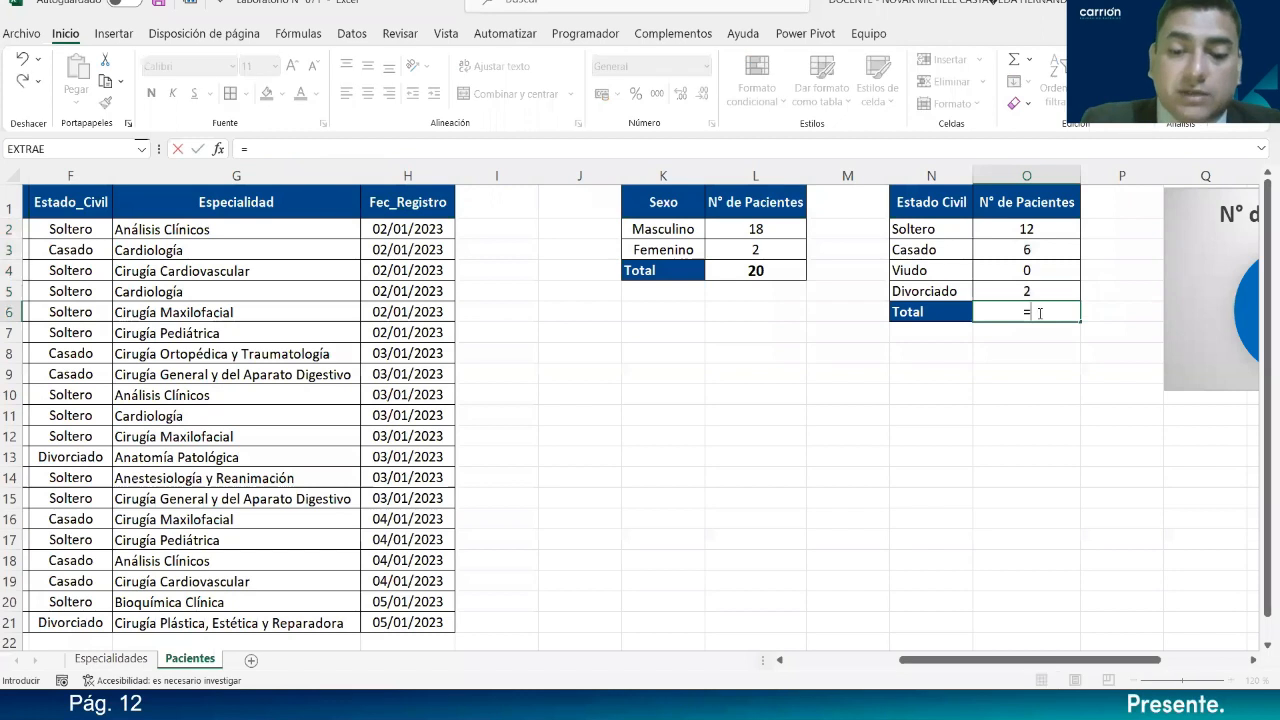
left_click_drag(1042, 226, 1044, 289)
type(")")
key("Return")
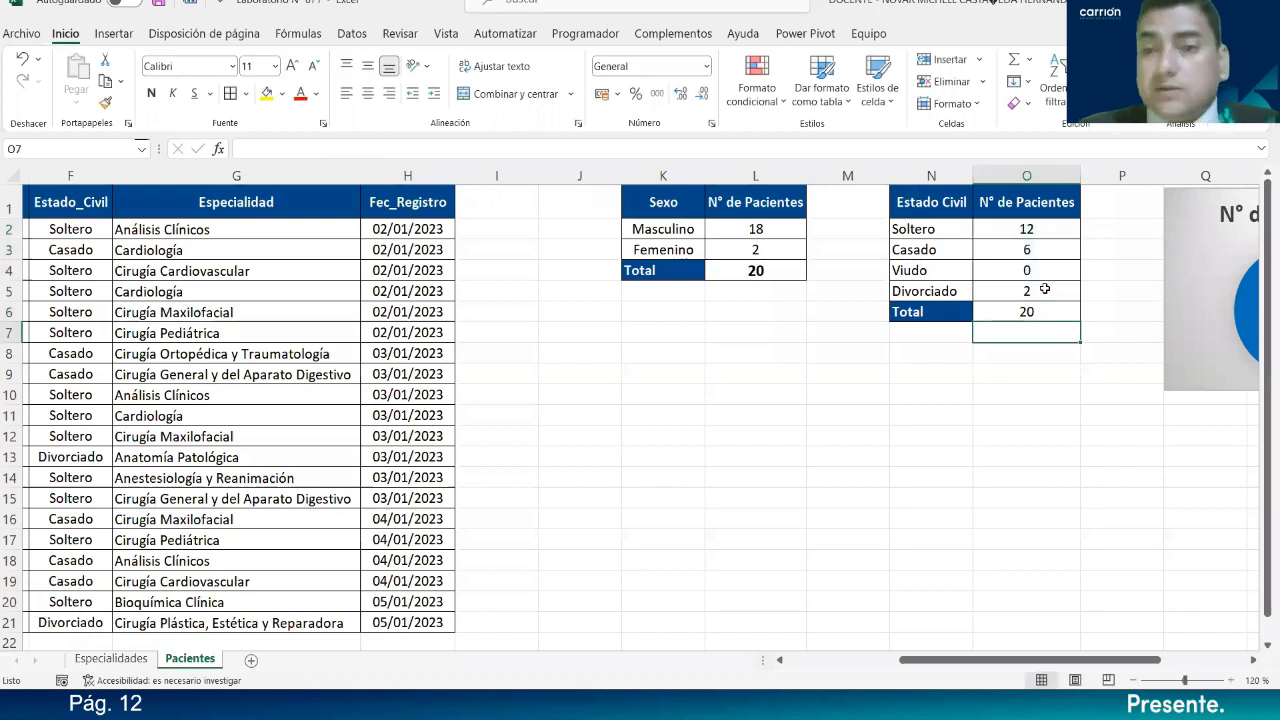
- Format the total in O6 as bold at size 12, matching the total in L4
left_click(1045, 307)
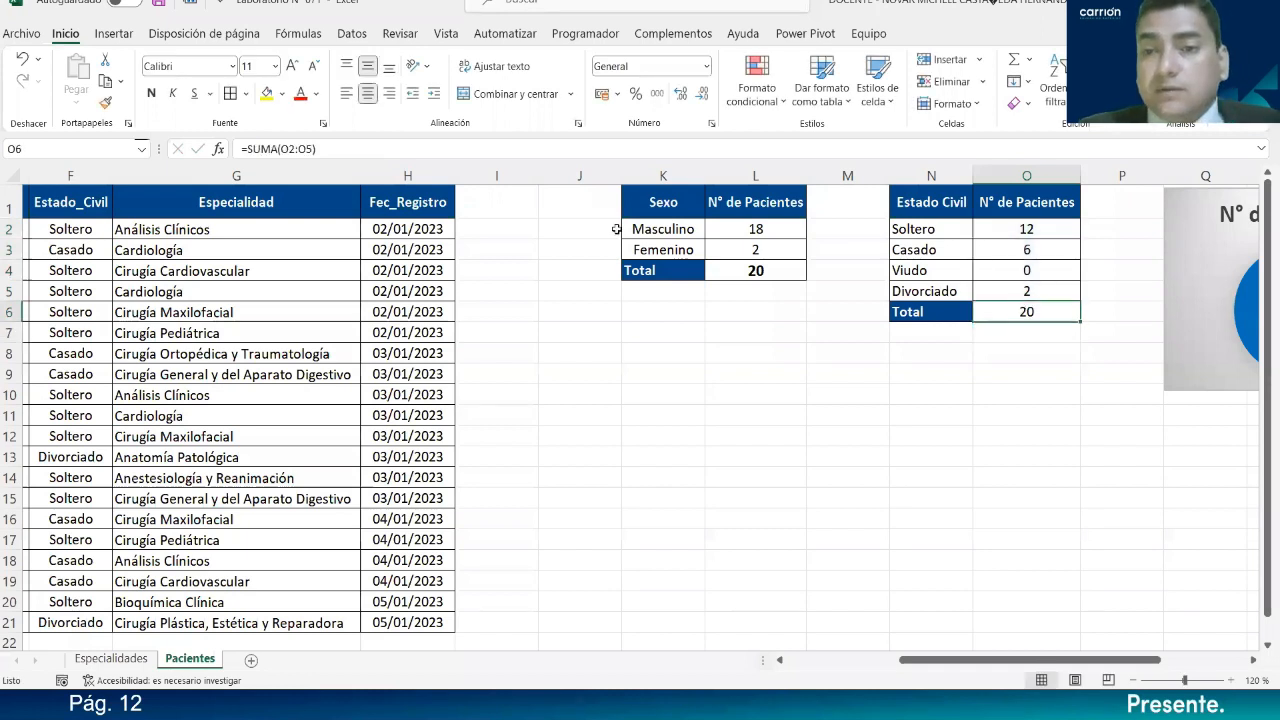
left_click(151, 93)
left_click(757, 275)
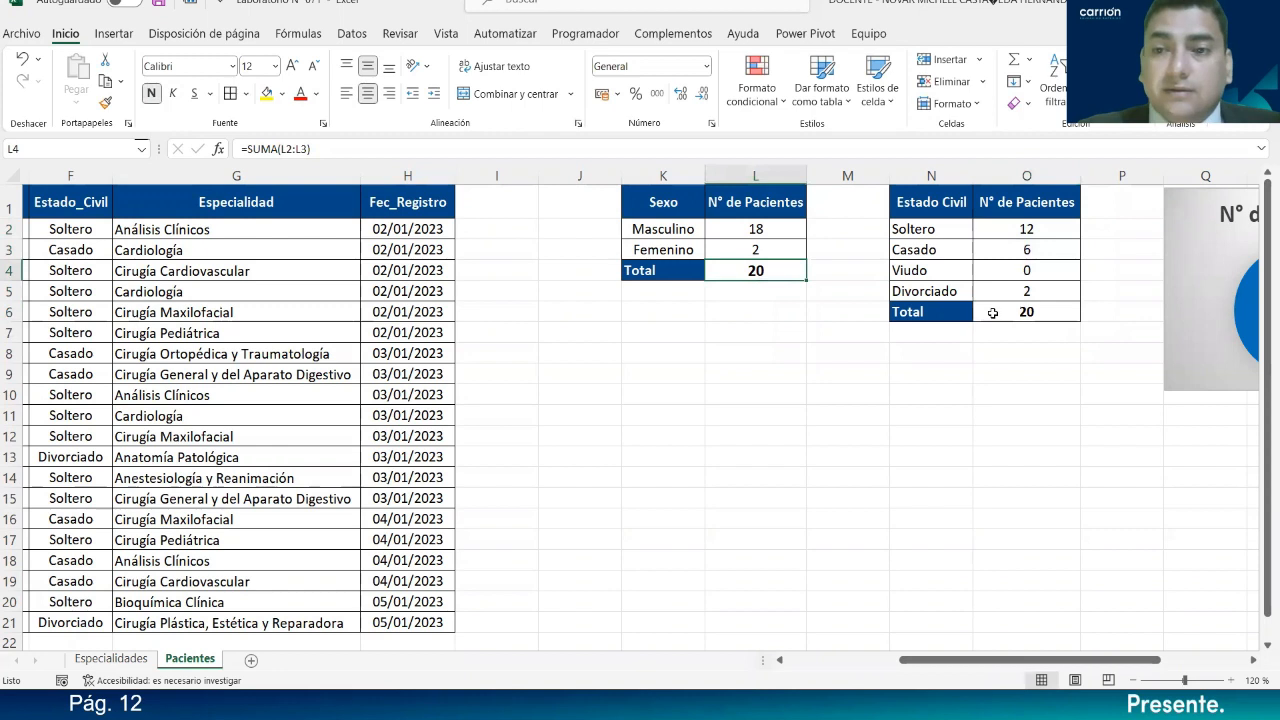
left_click(993, 313)
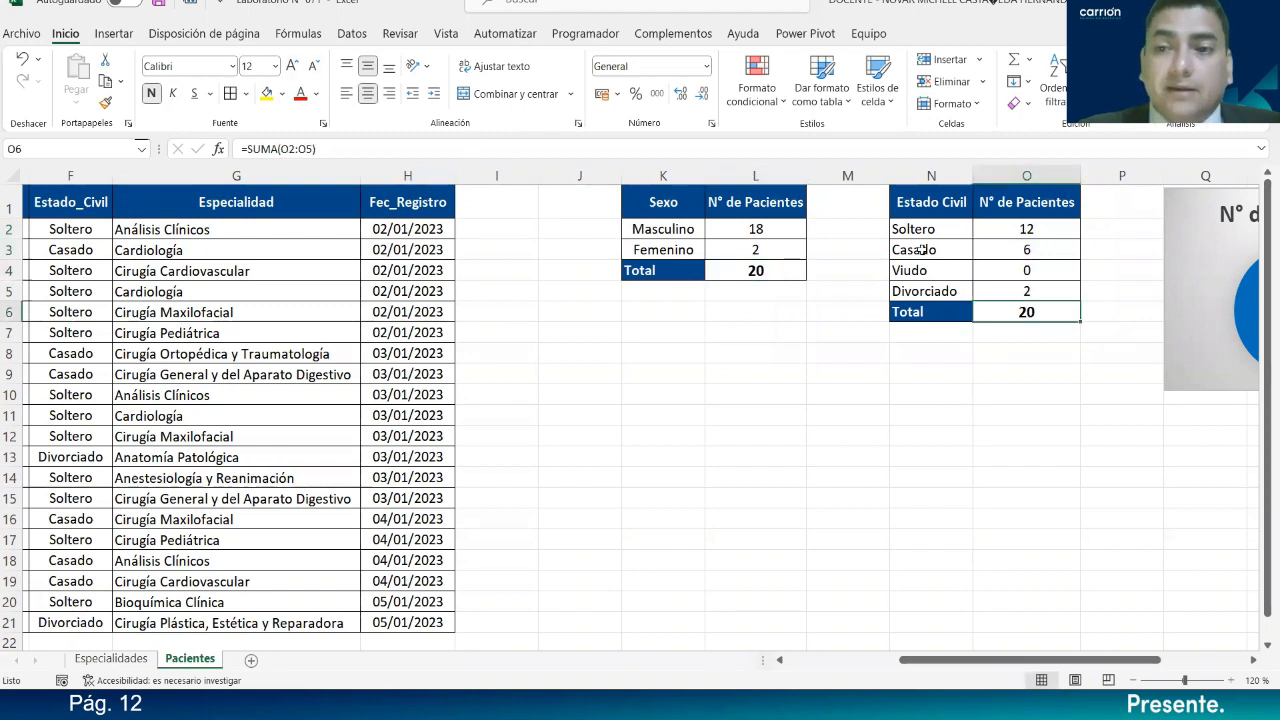
left_click(1130, 292)
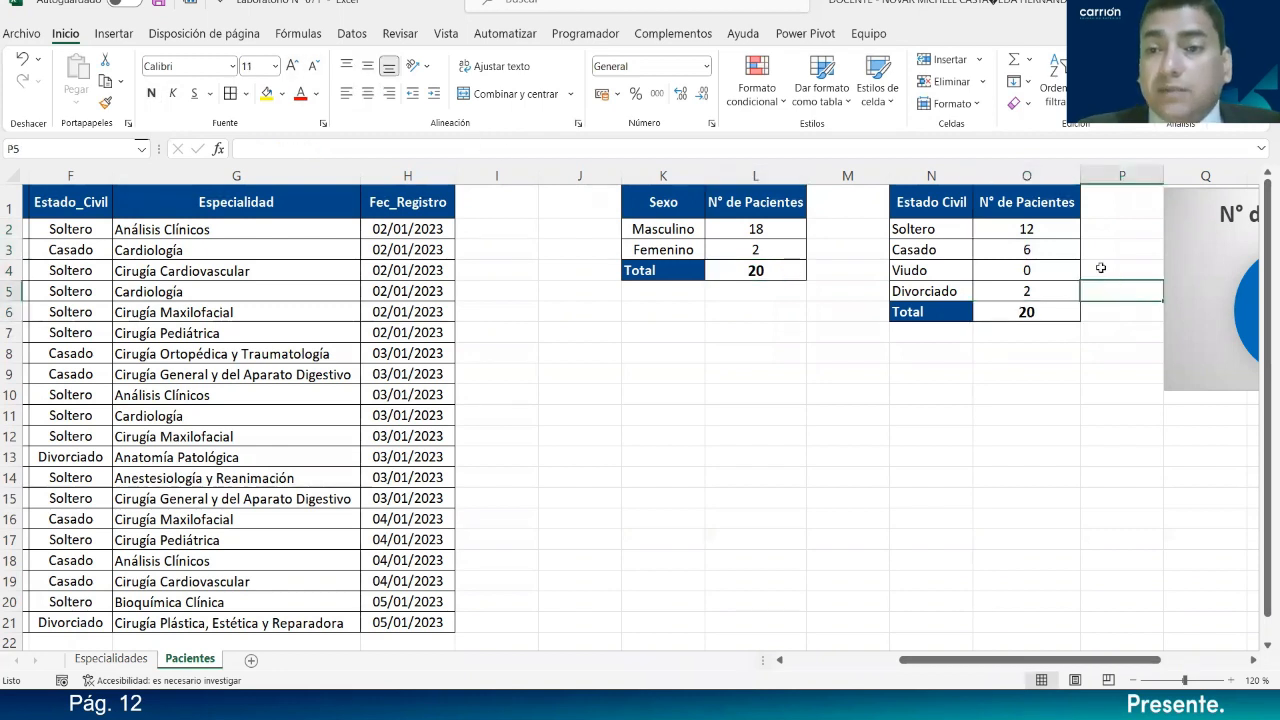
- Check the counting formulas in O2:O5 of the marital status table
left_click(1063, 227)
left_click(1020, 251)
left_click(1010, 270)
left_click(1020, 292)
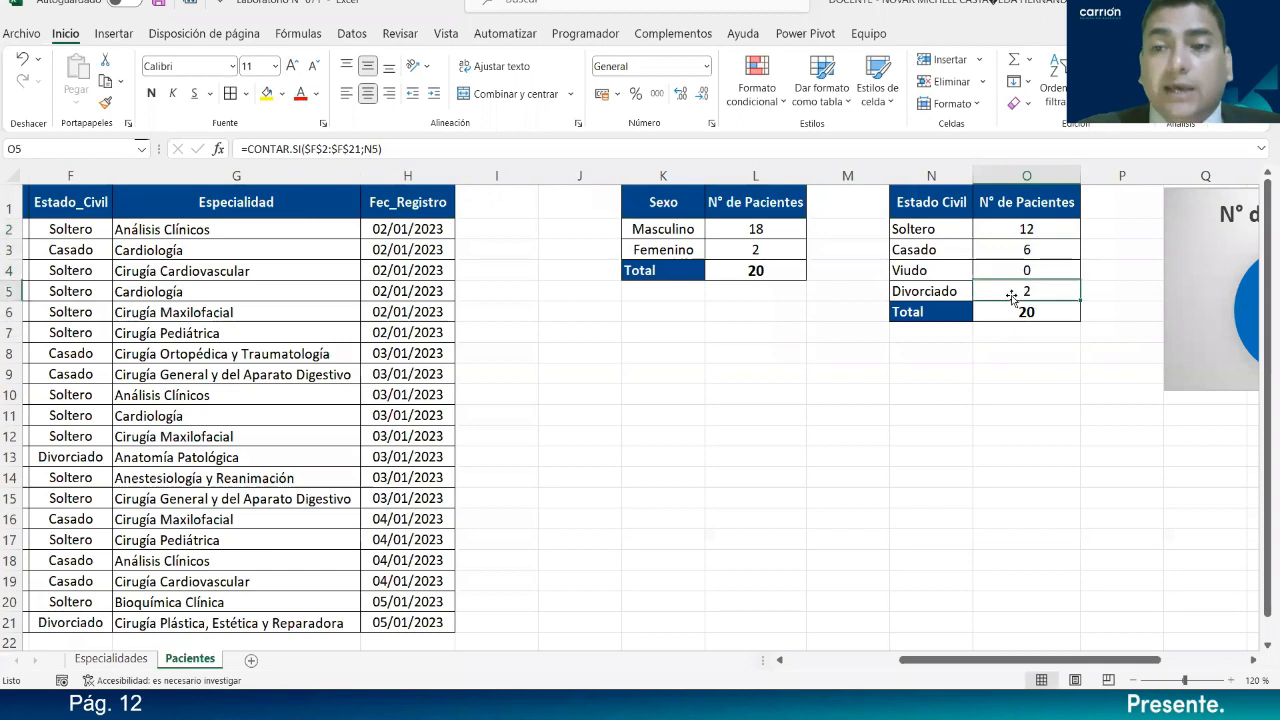
left_click(940, 353)
- Insert a Columna agrupada 3D chart from the marital status data in N1:O5, leaving out the total row
left_click_drag(960, 660, 990, 656)
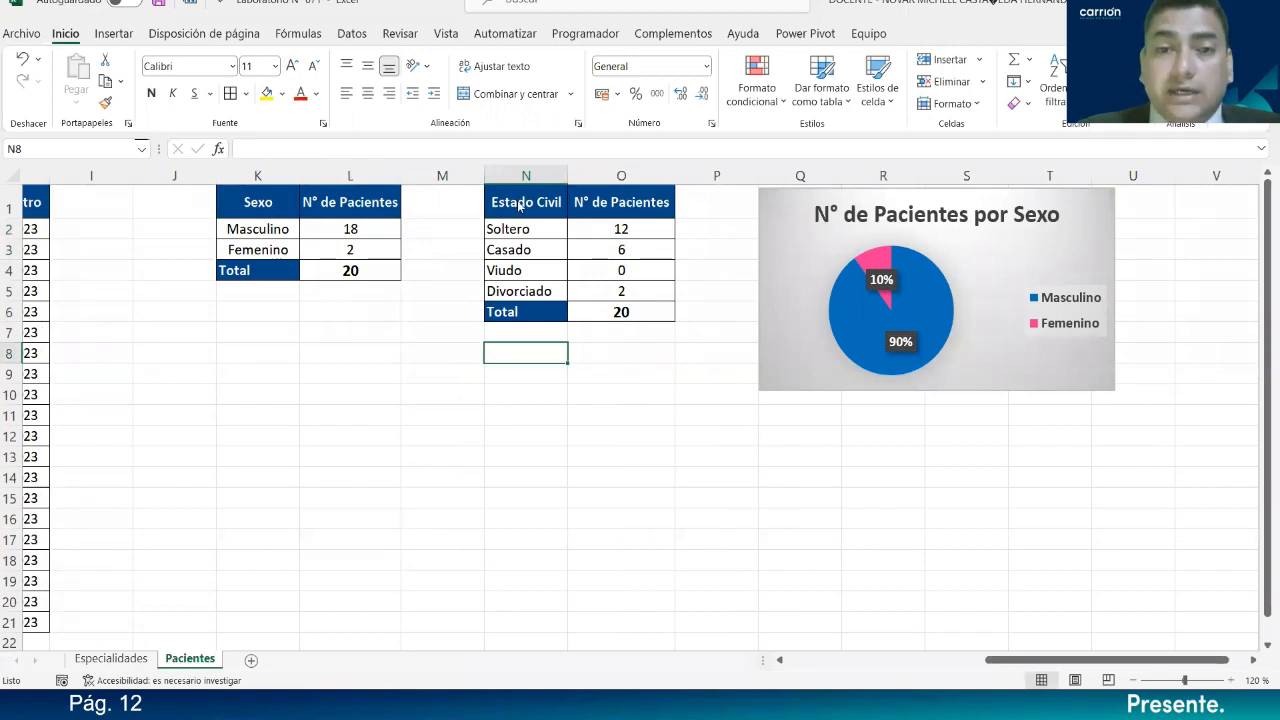
left_click_drag(524, 204, 628, 291)
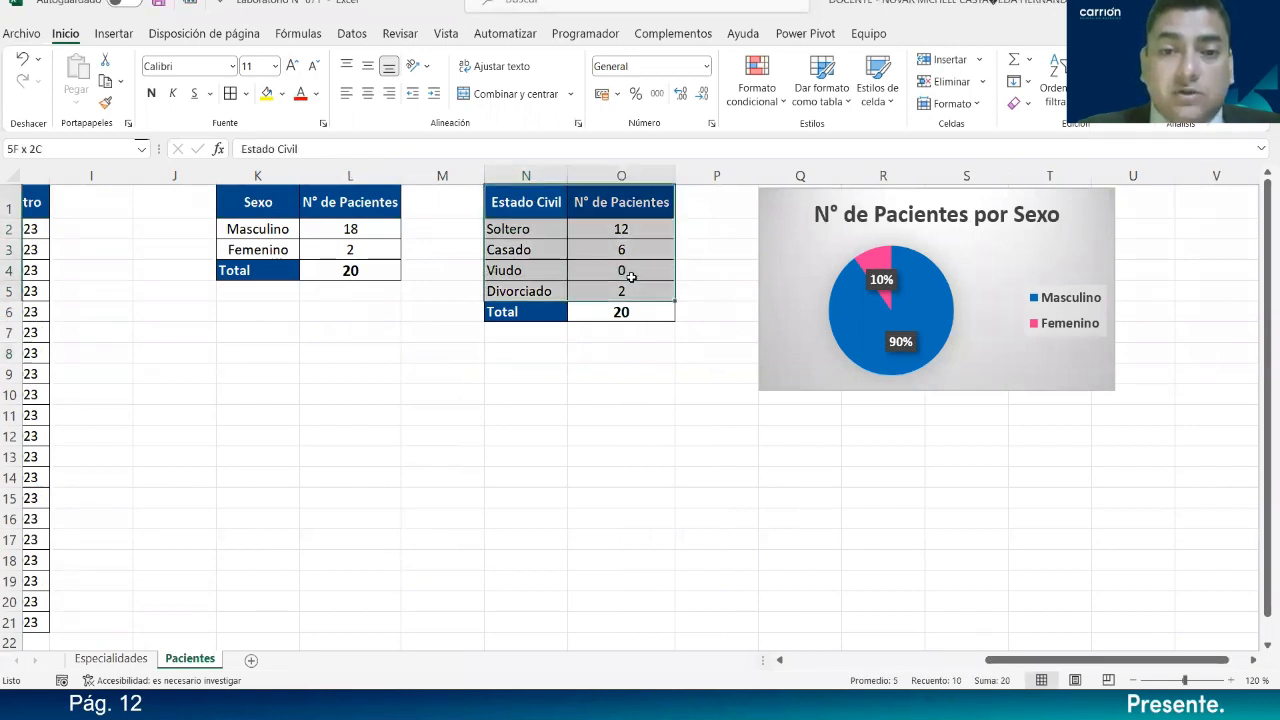
left_click(121, 31)
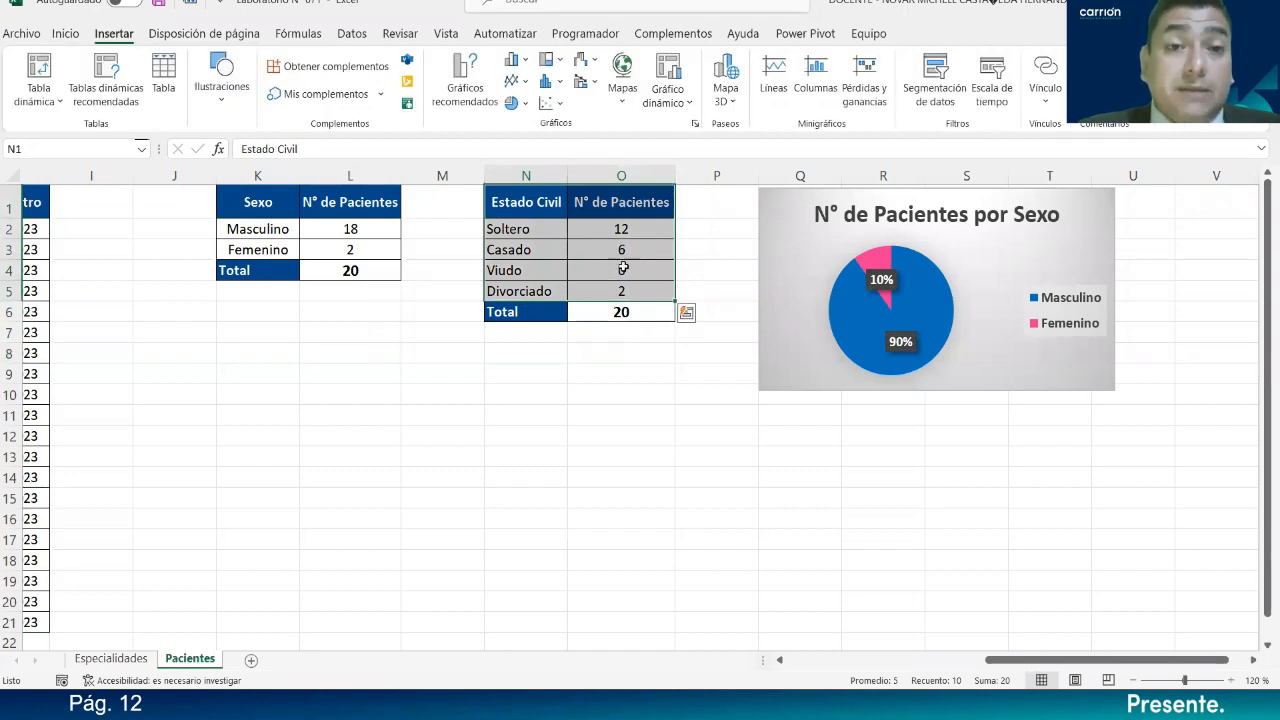
left_click(696, 123)
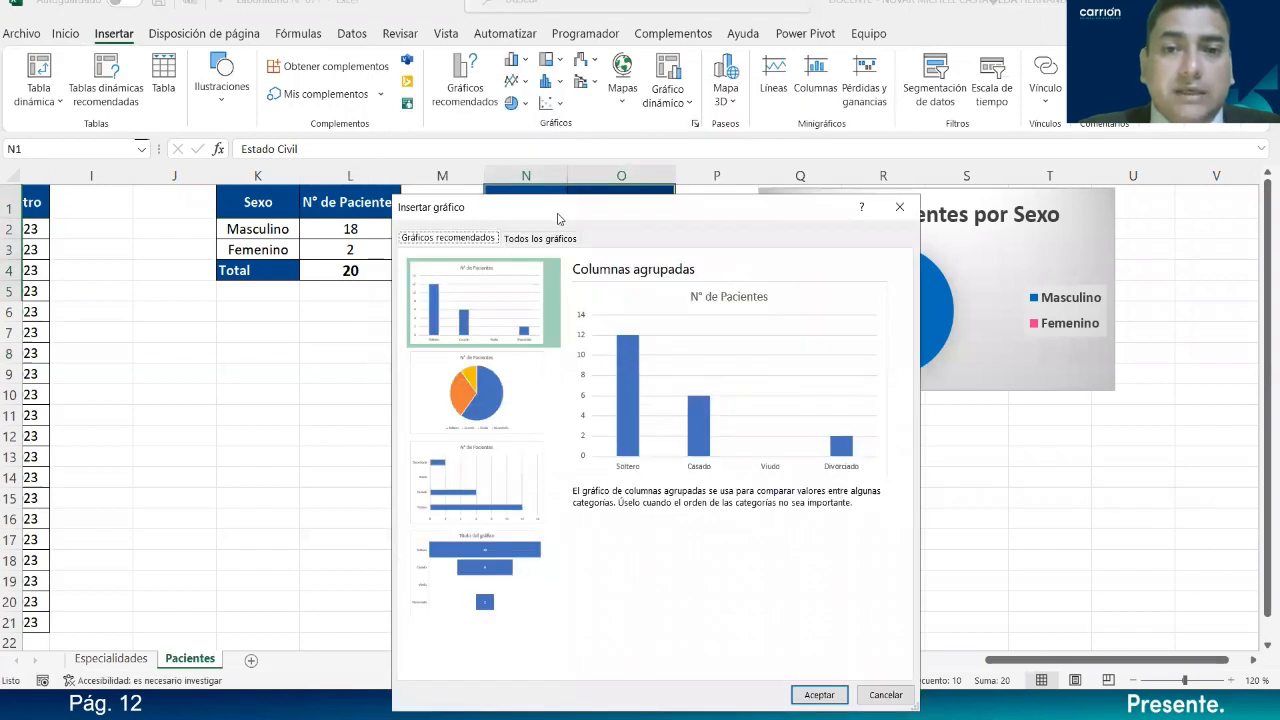
left_click(428, 202)
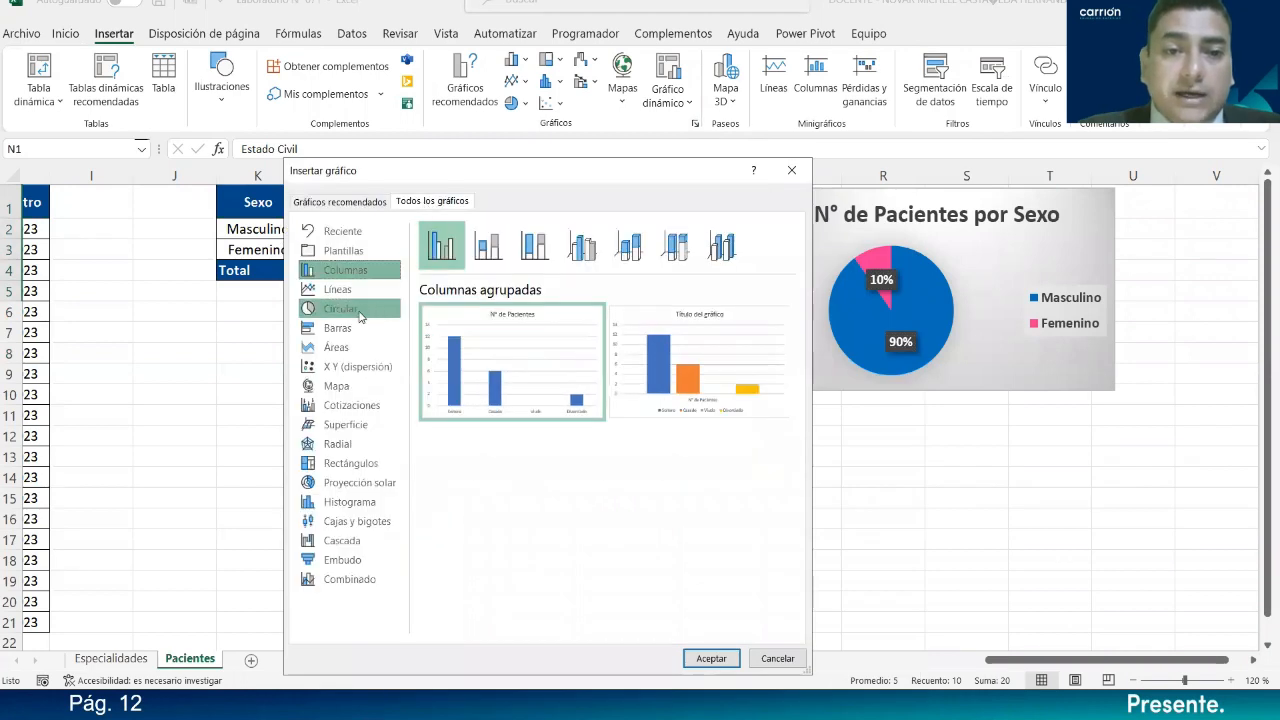
left_click(590, 257)
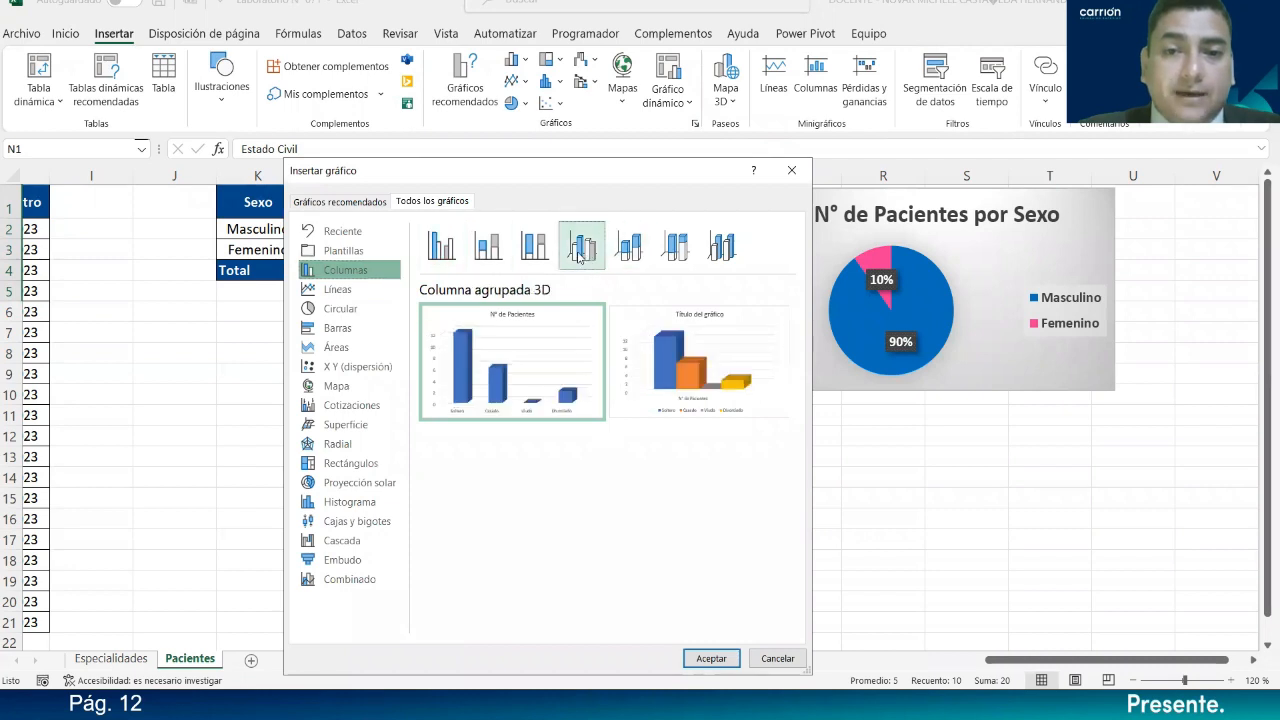
left_click(705, 658)
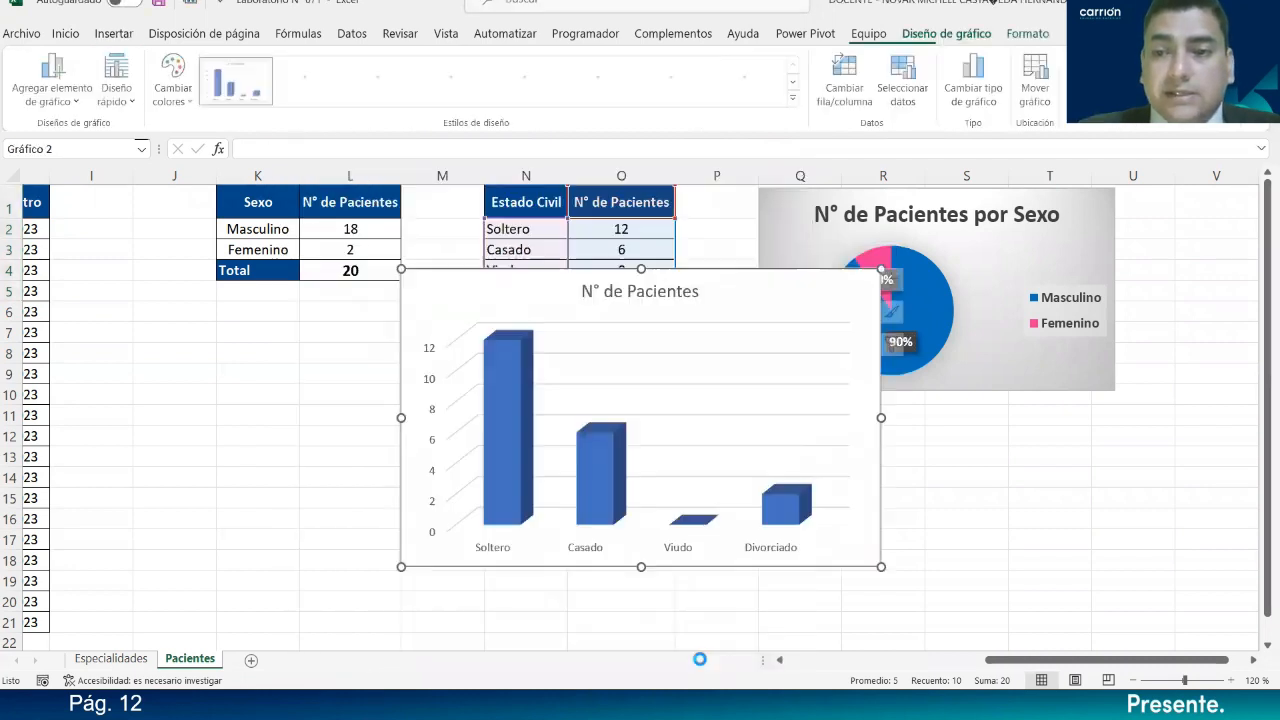
- Move the column chart directly below the pie chart and shrink it to about the pie chart's width
left_click_drag(672, 274, 904, 381)
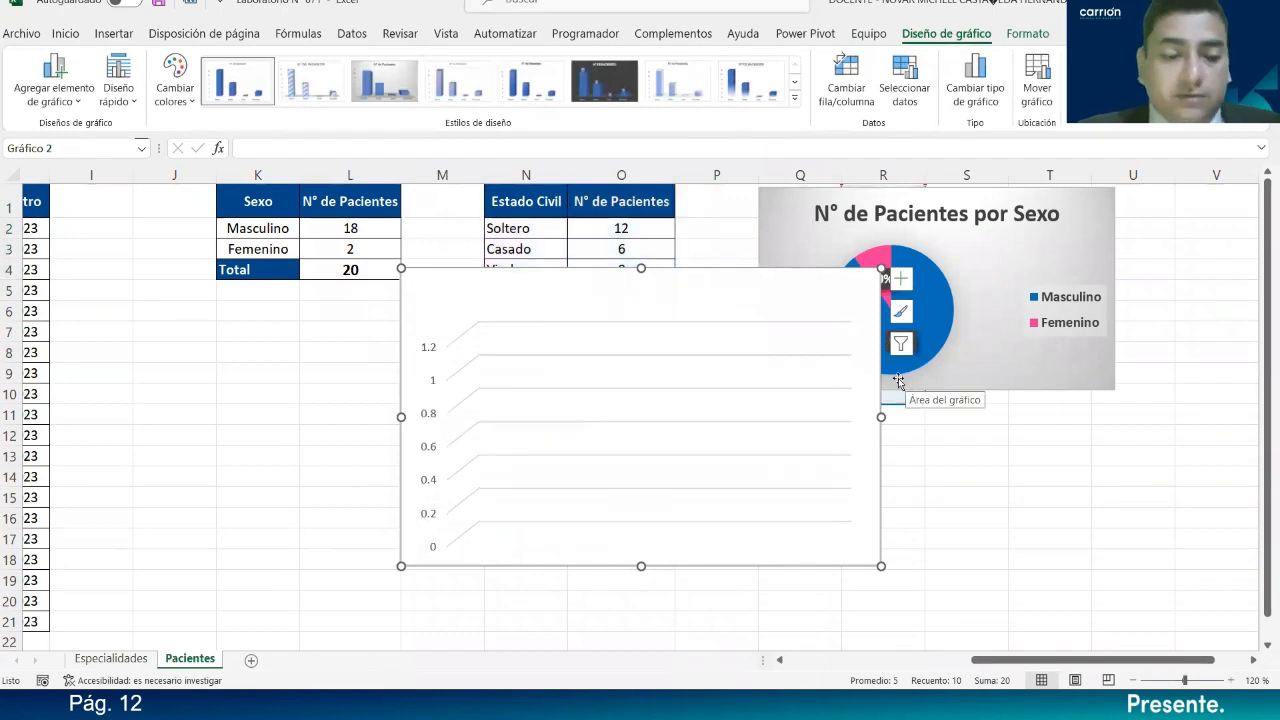
key("ctrl+z")
left_click(732, 248)
left_click_drag(734, 276, 1095, 407)
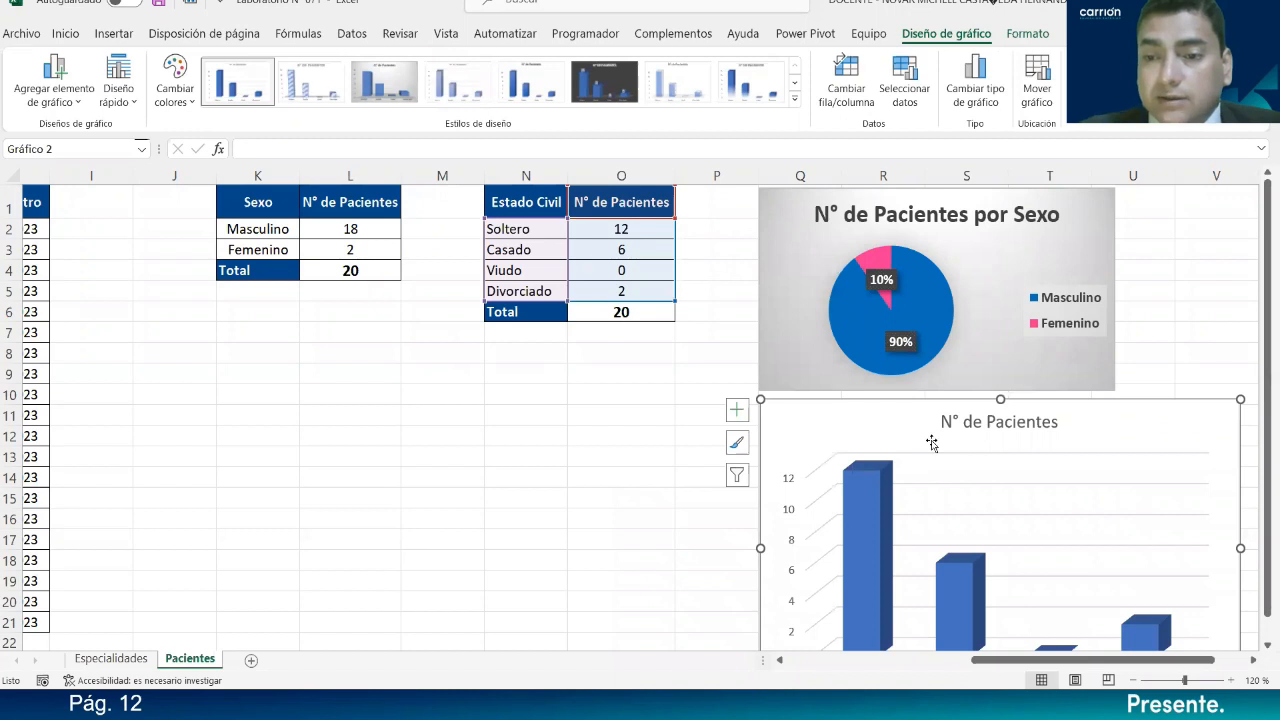
scroll(931, 443, "down", 1)
left_click_drag(1240, 637, 1118, 572)
- Change the column chart's title to "N° de Pacientes por Estado Civil" and select the whole chart
left_click(996, 362)
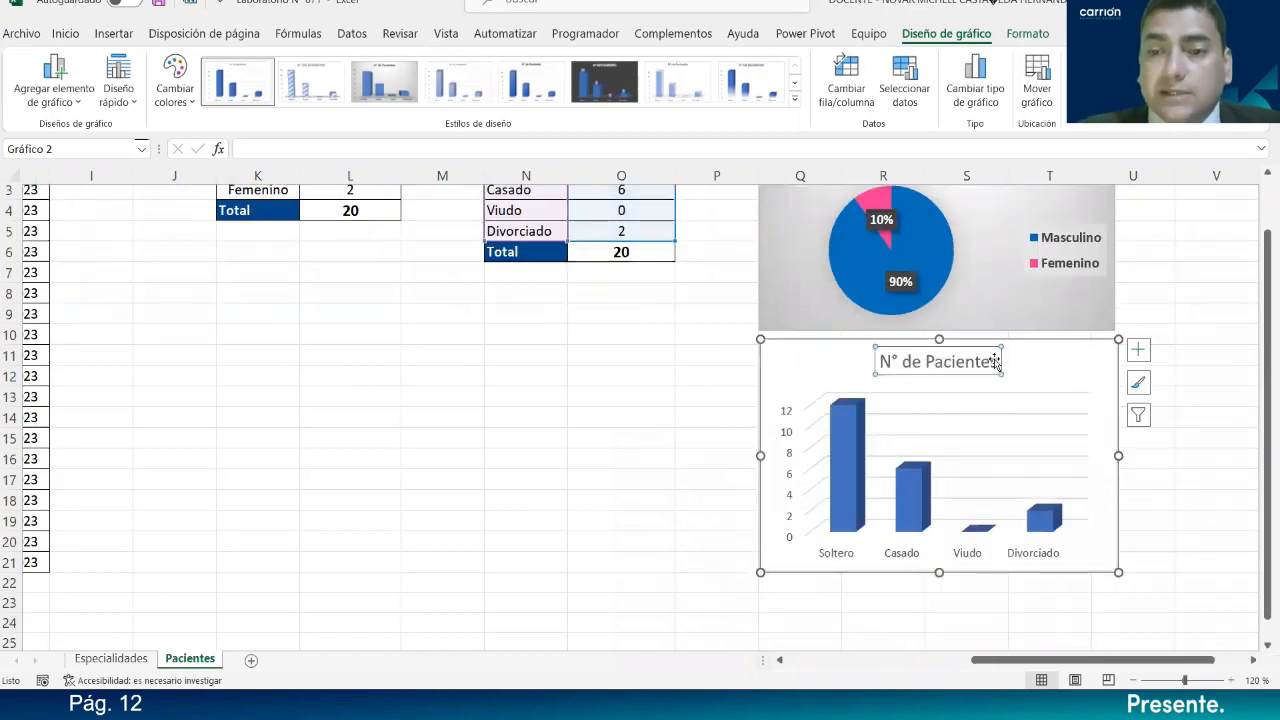
left_click(996, 362)
type("POR")
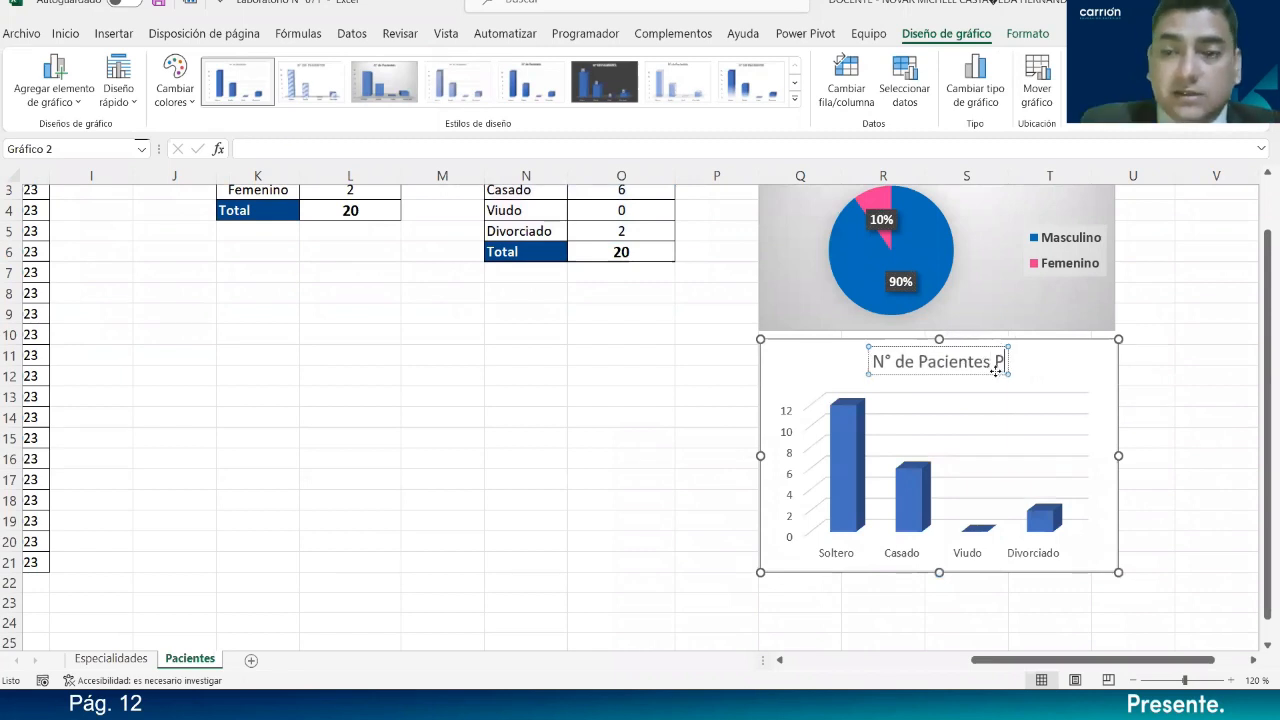
key("BackSpace")
key("BackSpace")
key("BackSpace")
type("por")
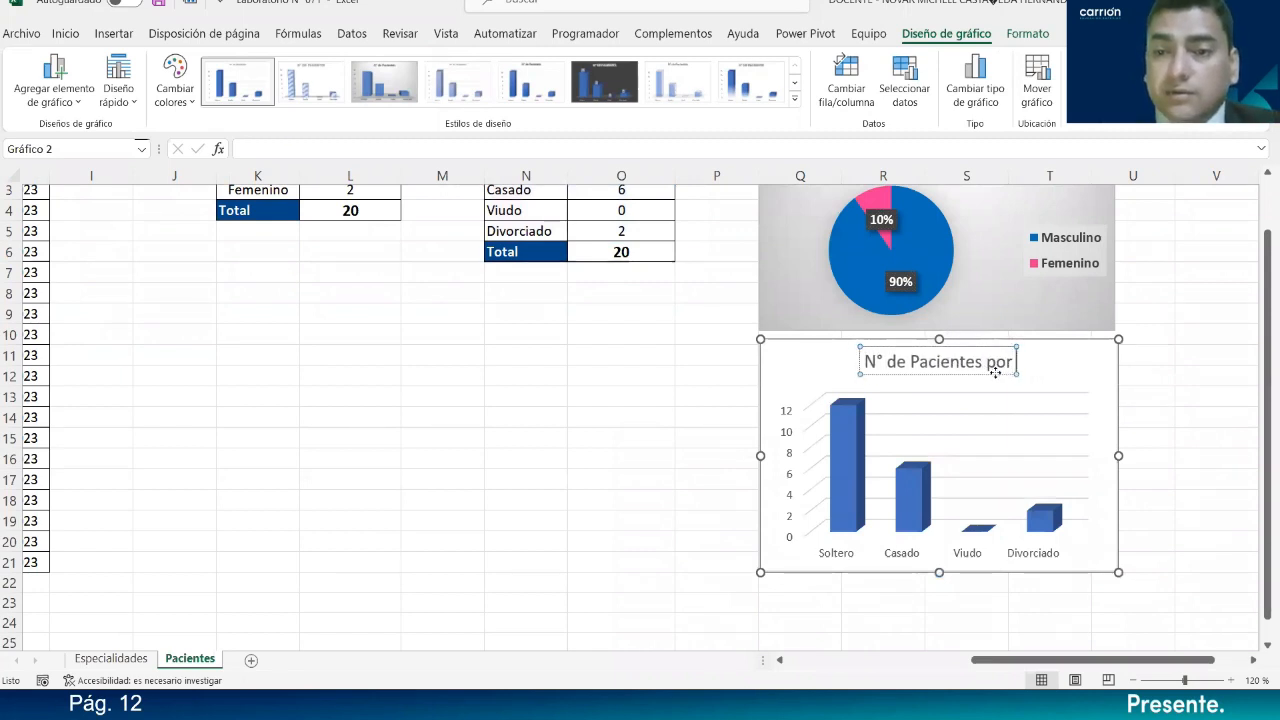
type(" Estado Civil")
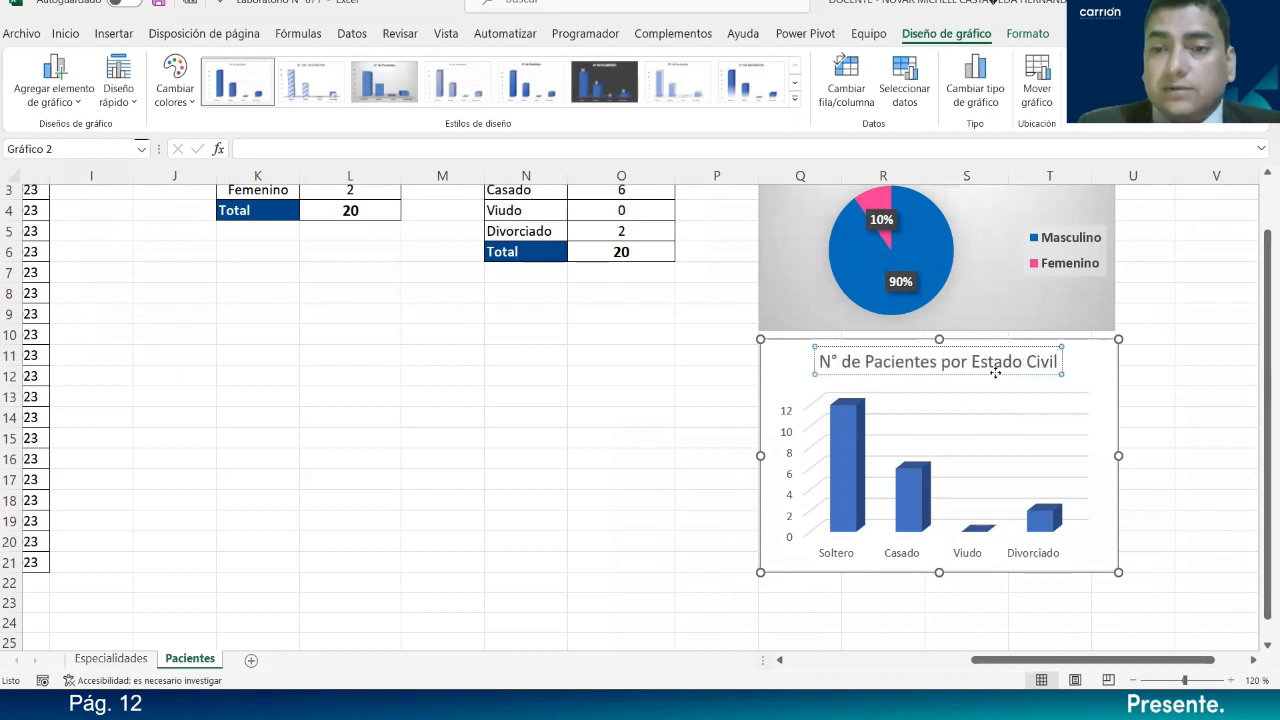
left_click(1124, 394)
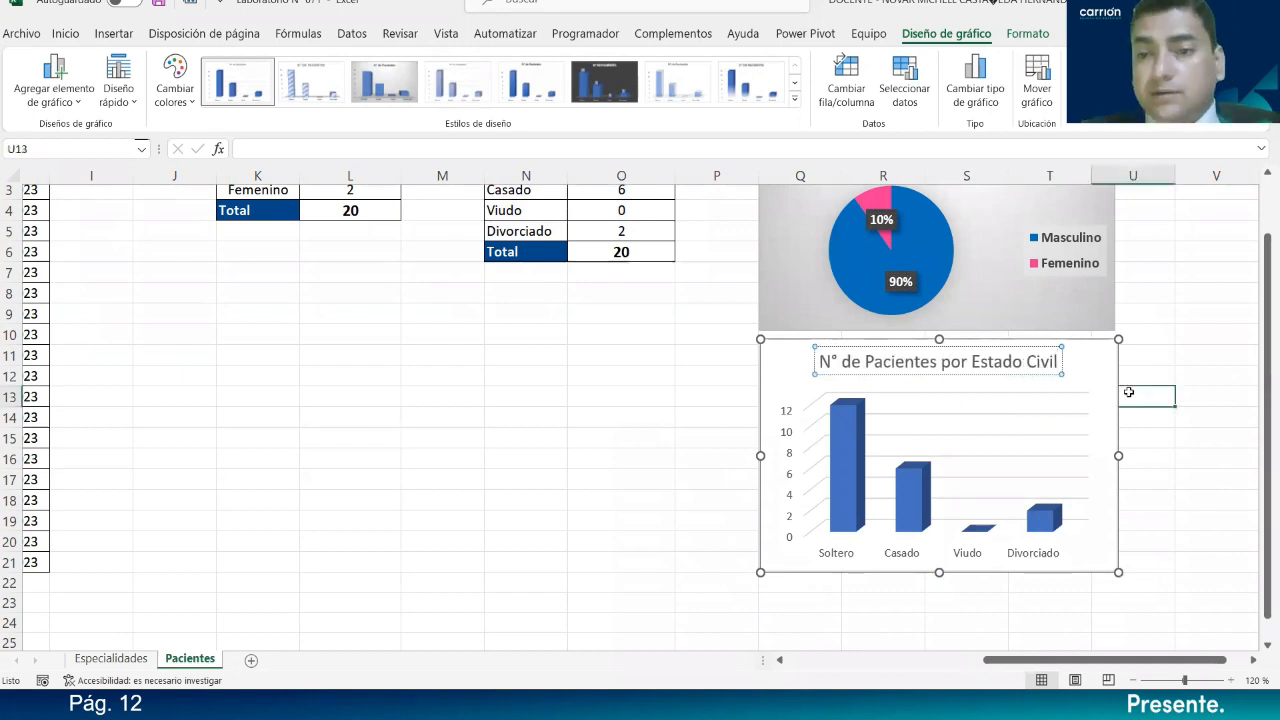
left_click(1114, 377)
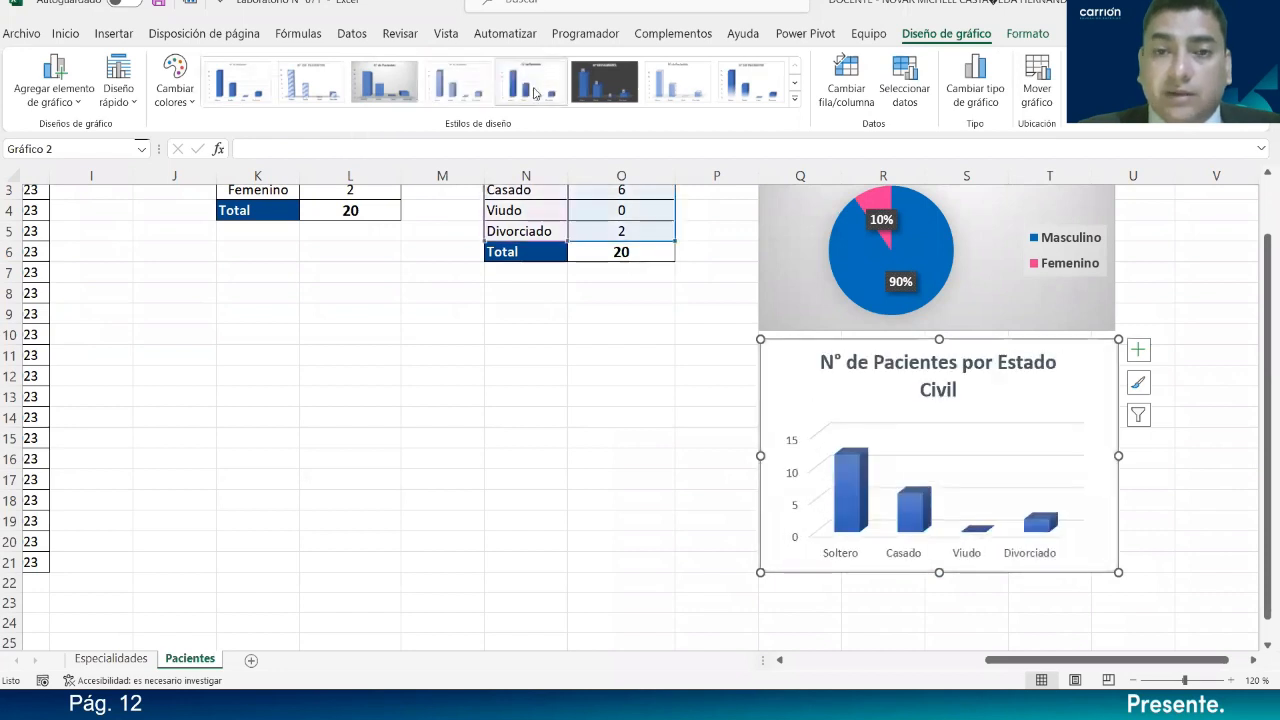
- Apply the dark gradient chart style with gridlines and no data labels to the marital status column chart
left_click(534, 92)
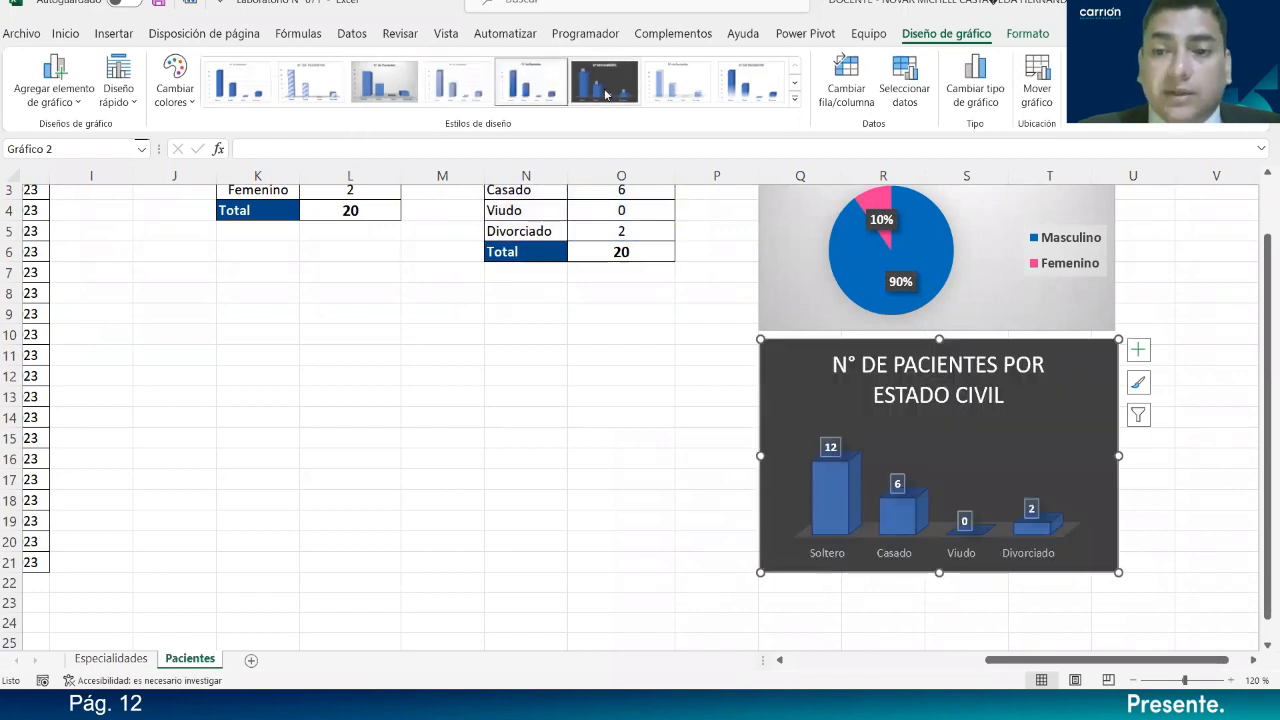
left_click(796, 104)
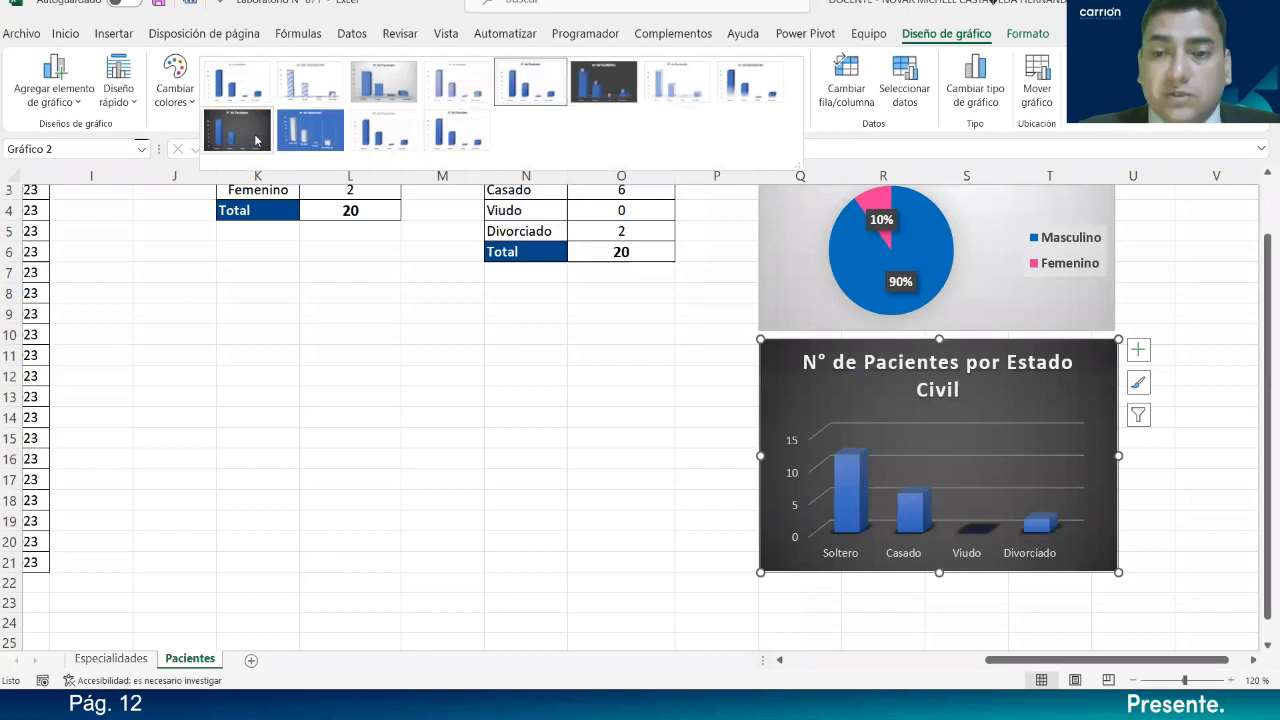
left_click(256, 140)
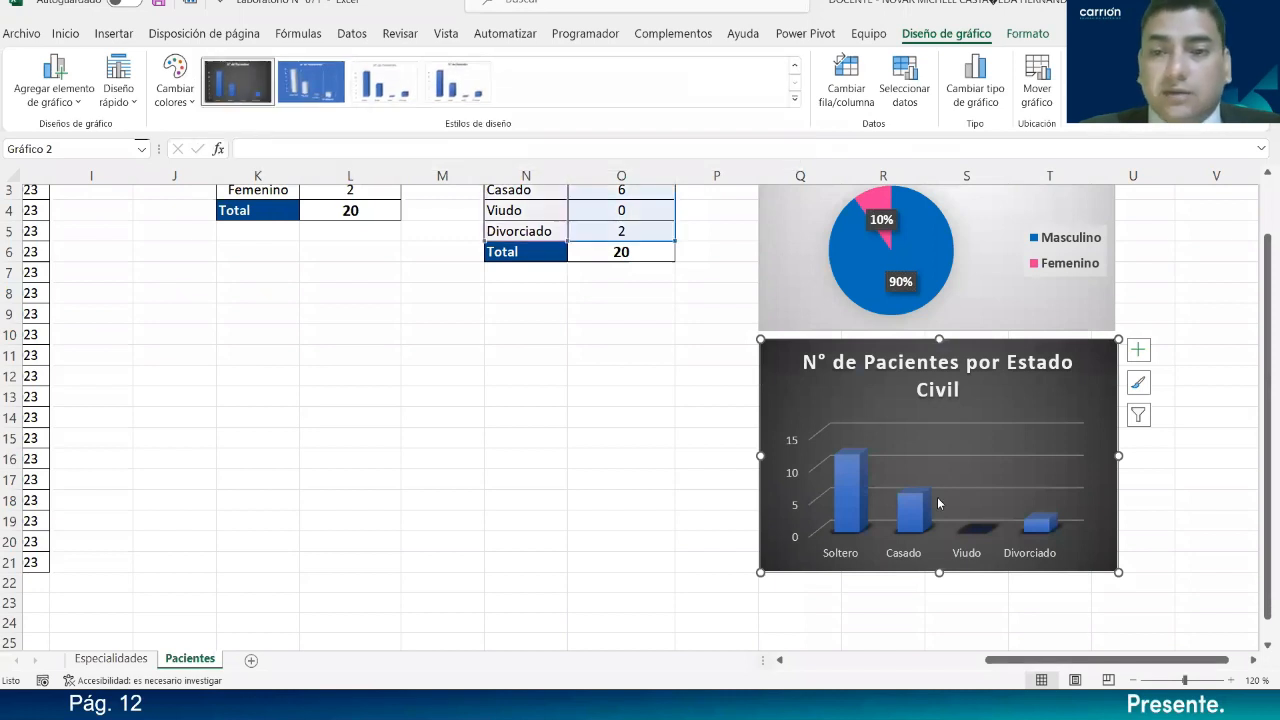
- Add data labels to the columns of the marital status chart and make them bold at size 10
left_click(915, 528)
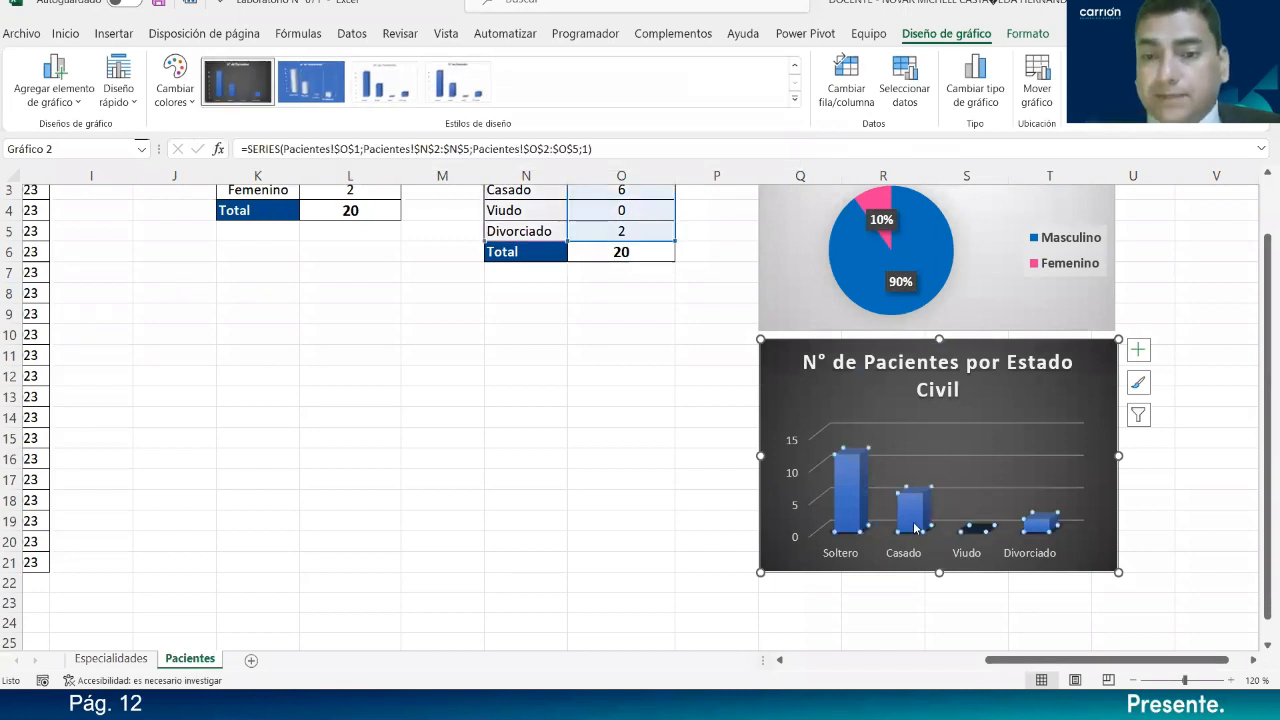
right_click(915, 528)
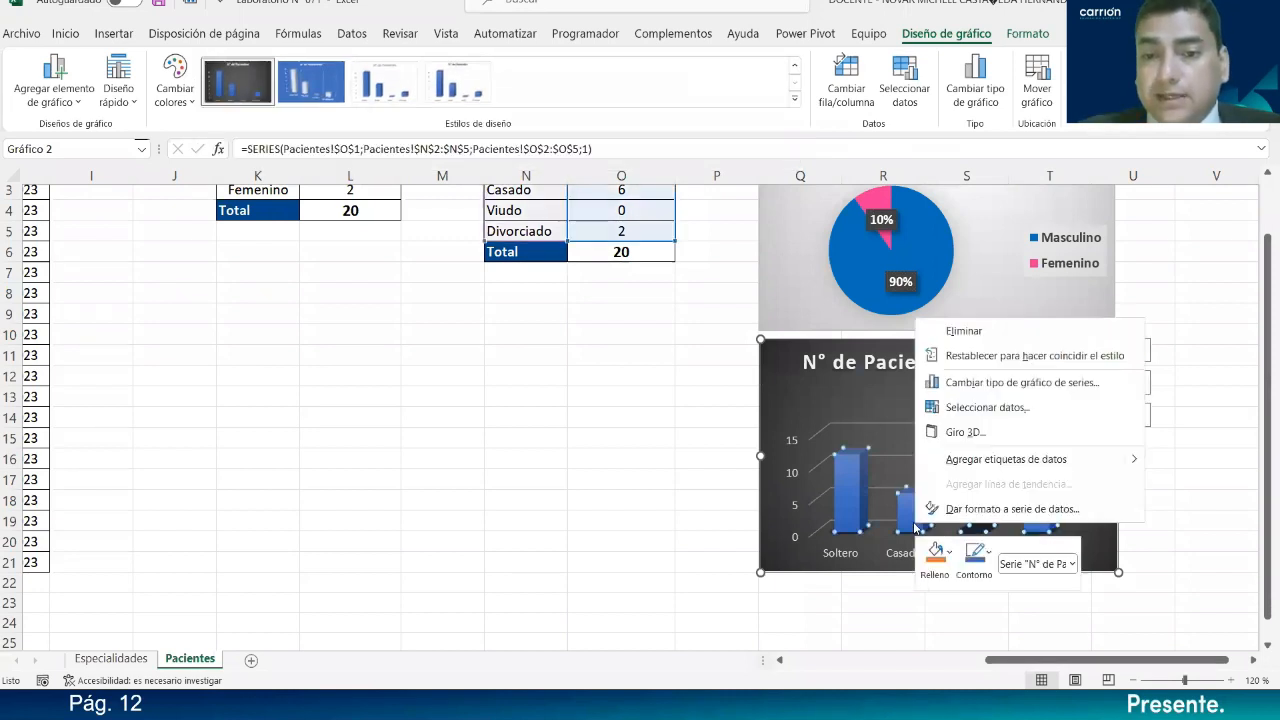
left_click(997, 460)
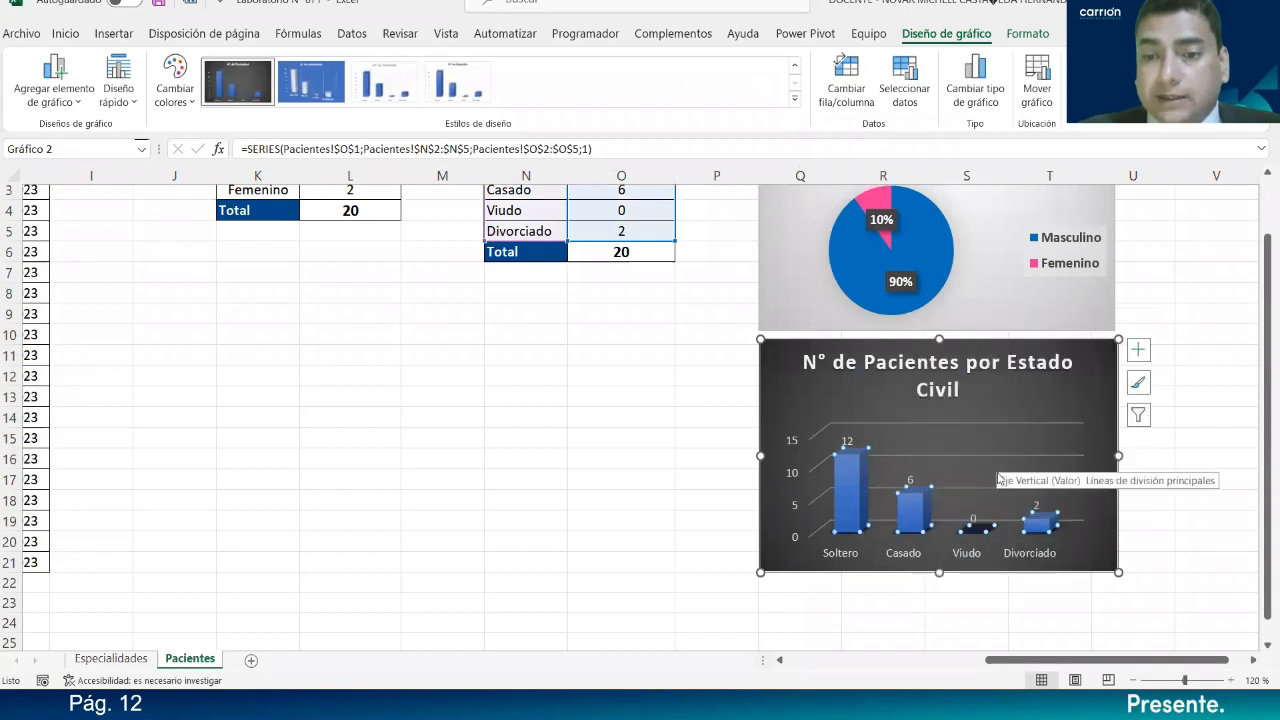
left_click(846, 441)
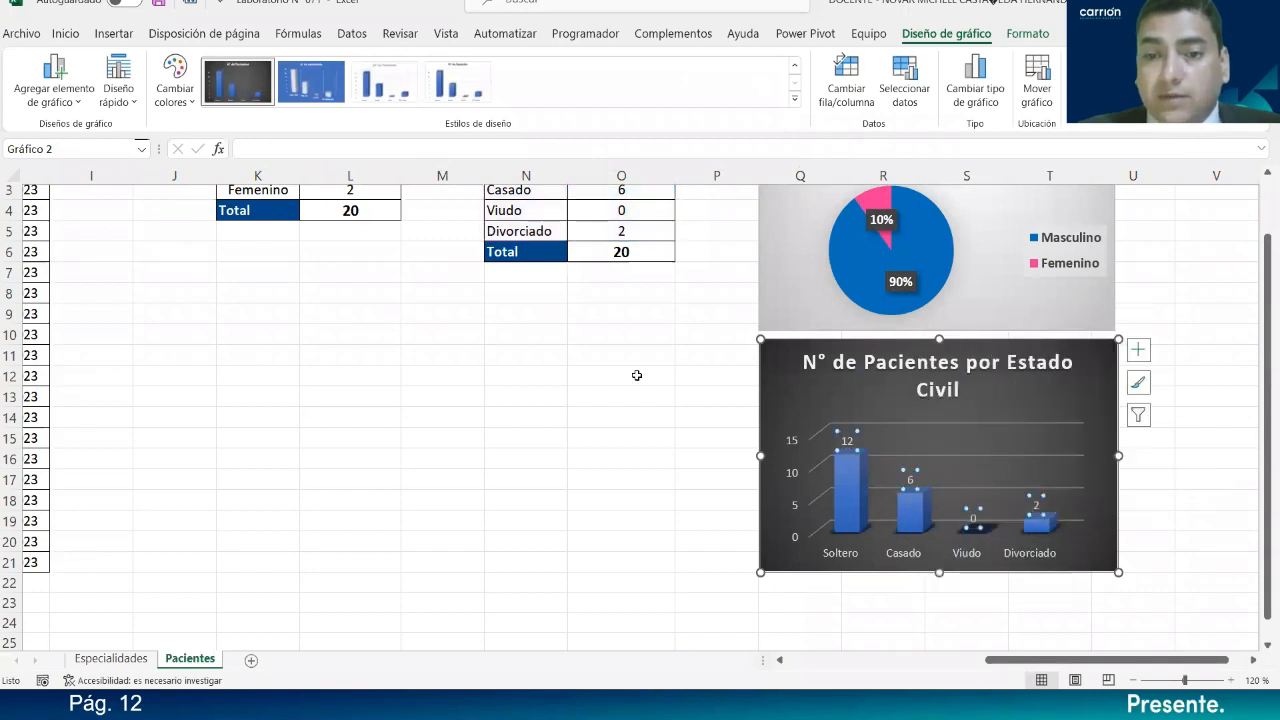
left_click(78, 31)
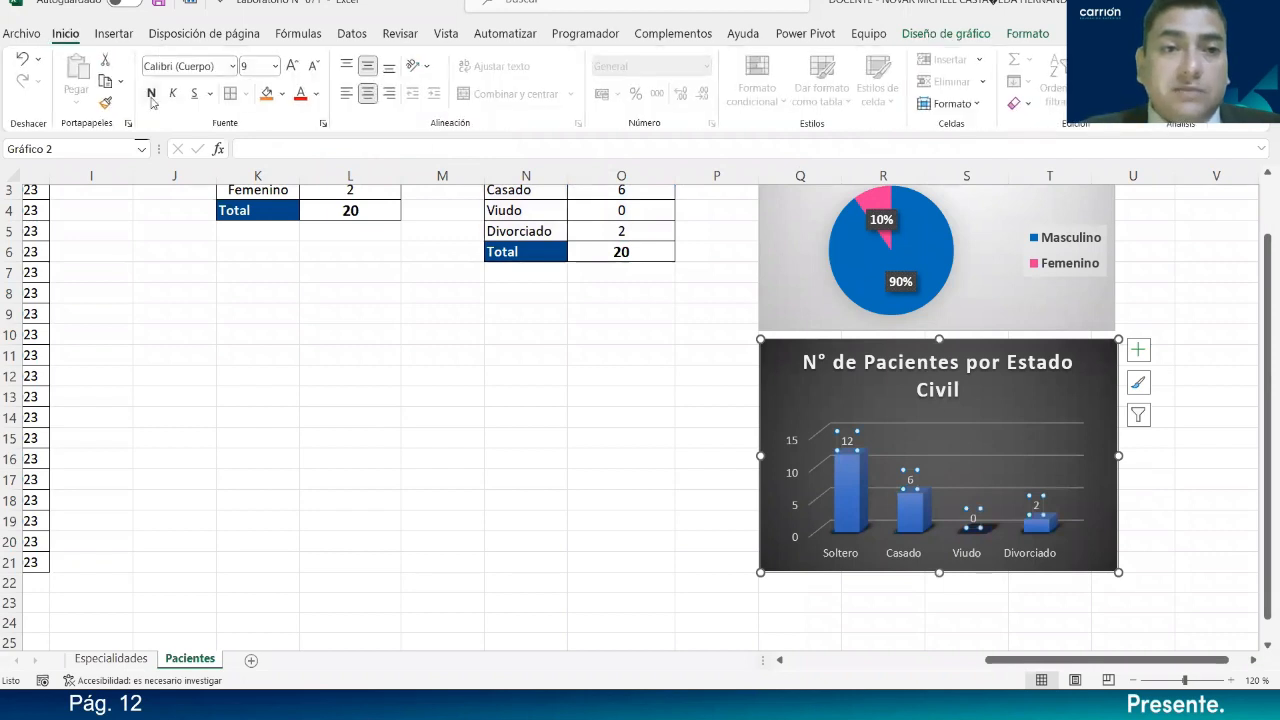
left_click(293, 66)
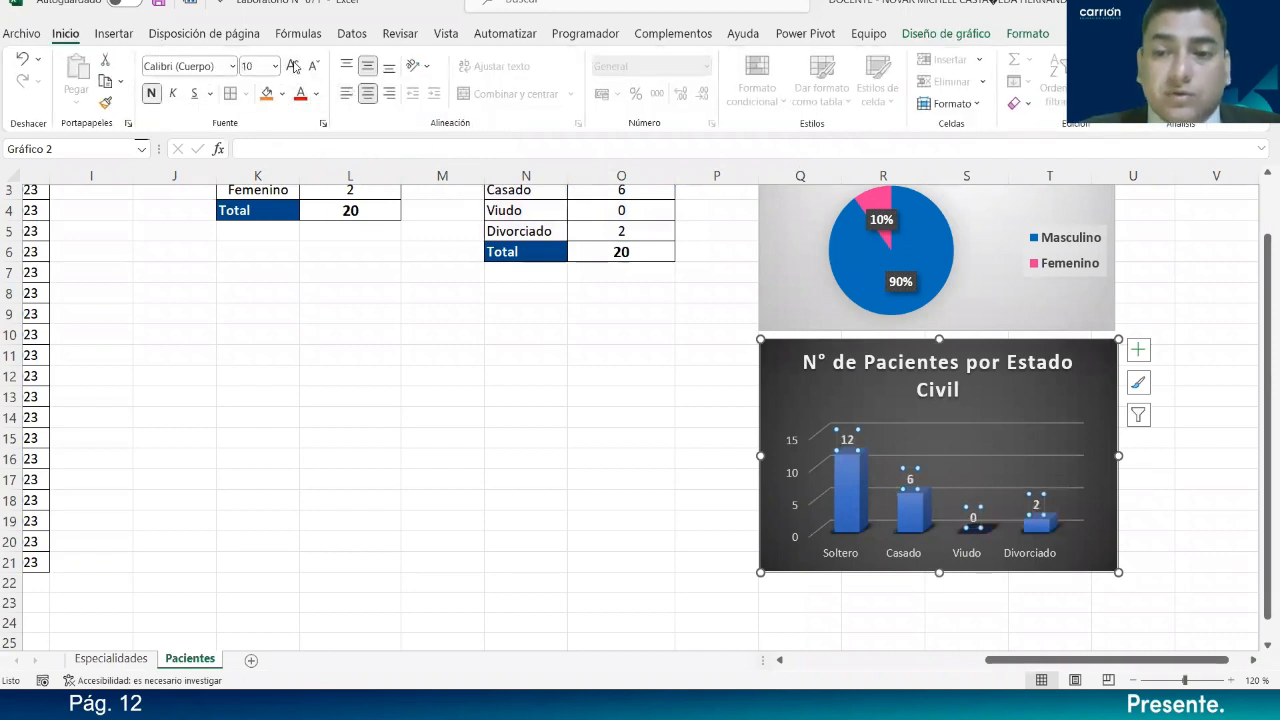
left_click(1190, 503)
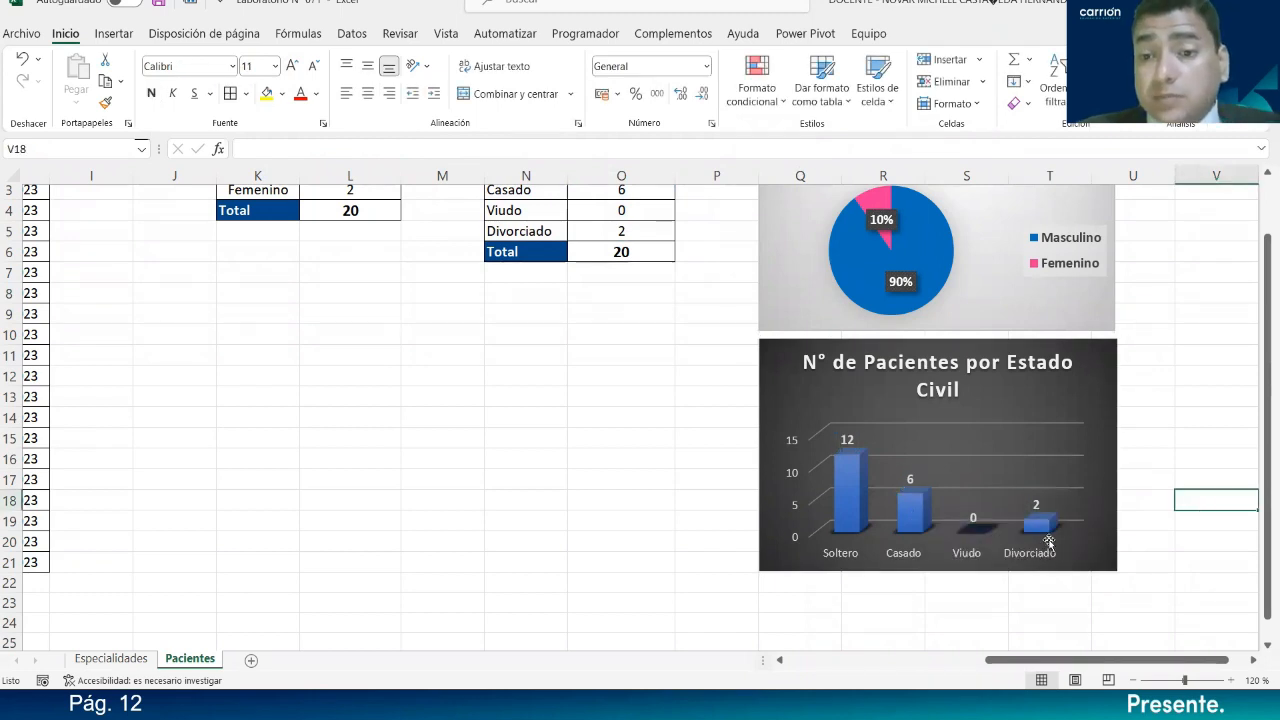
- Fill only the Casado column with the theme colour Verde, Énfasis 6
left_click(923, 524)
left_click(922, 520)
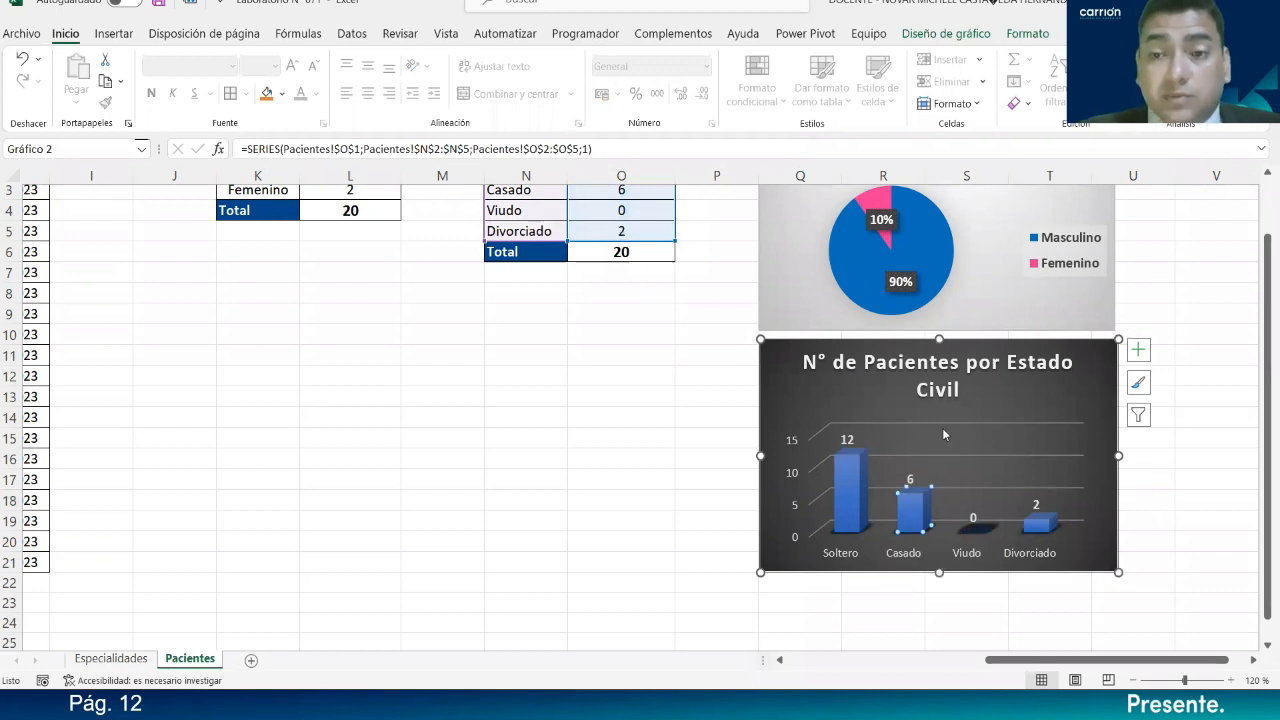
left_click(1028, 33)
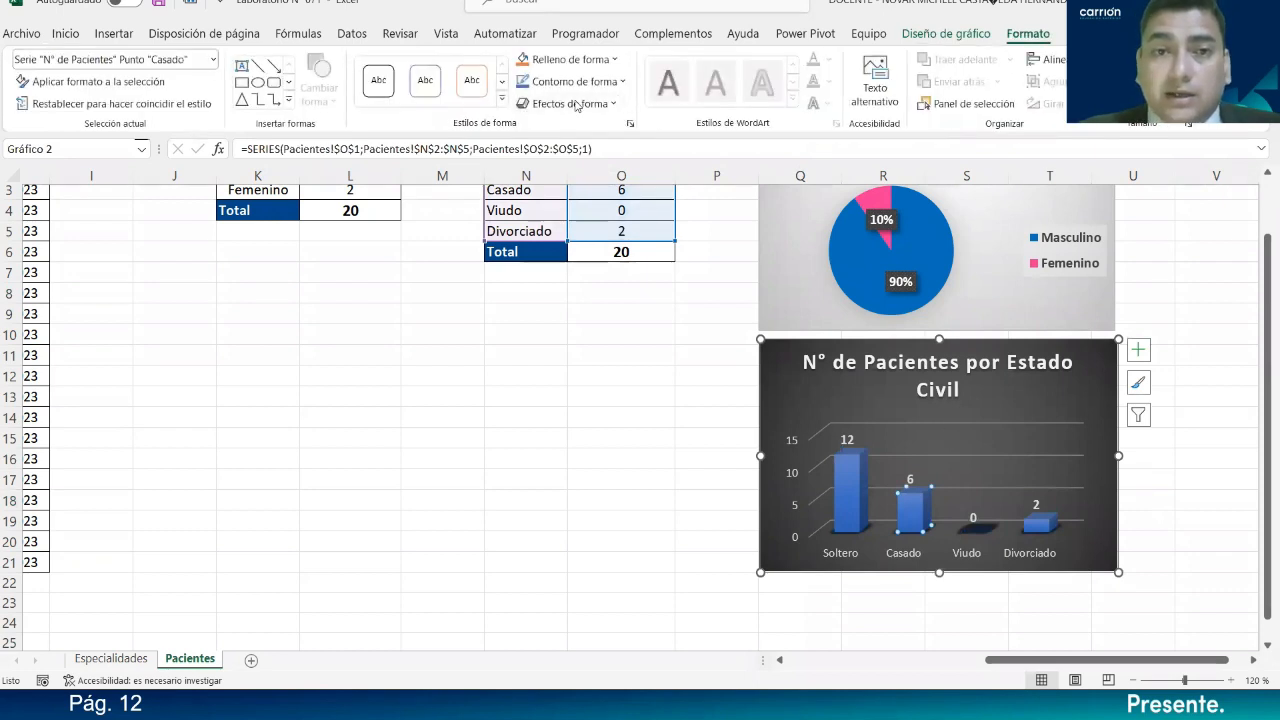
left_click(614, 59)
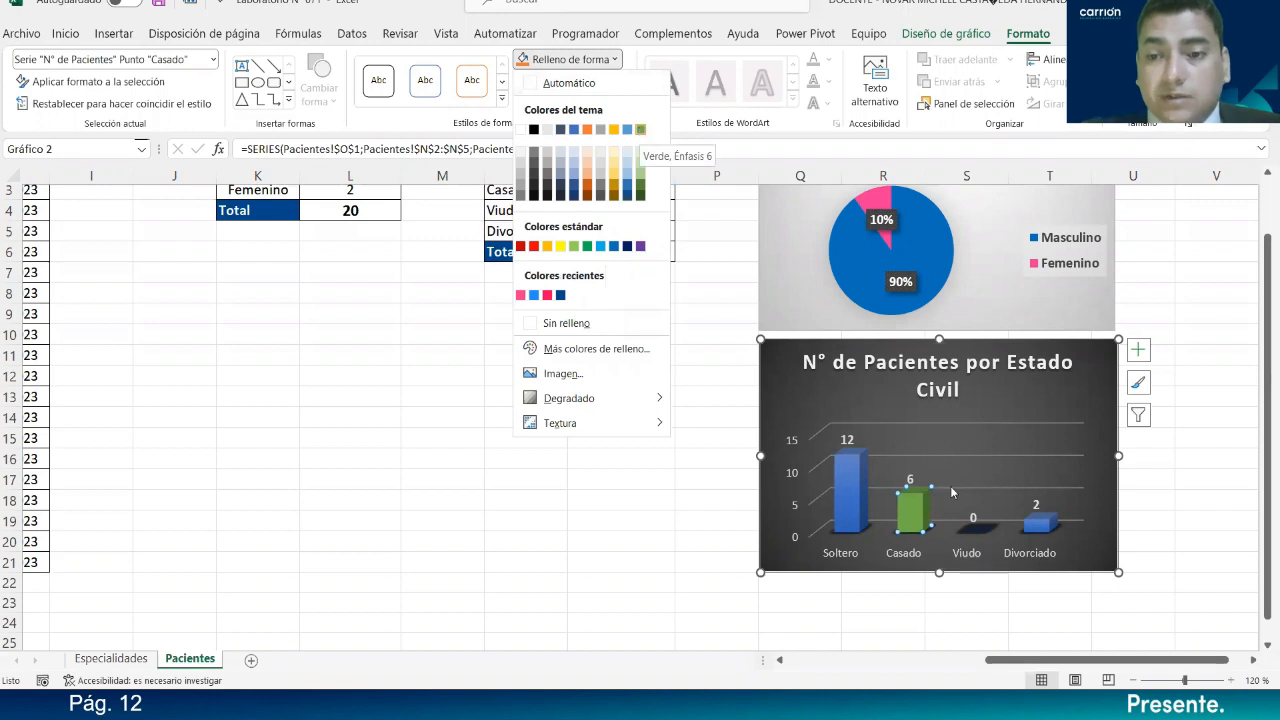
- Fill only the Divorciado column with the standard orange colour
left_click(1047, 529)
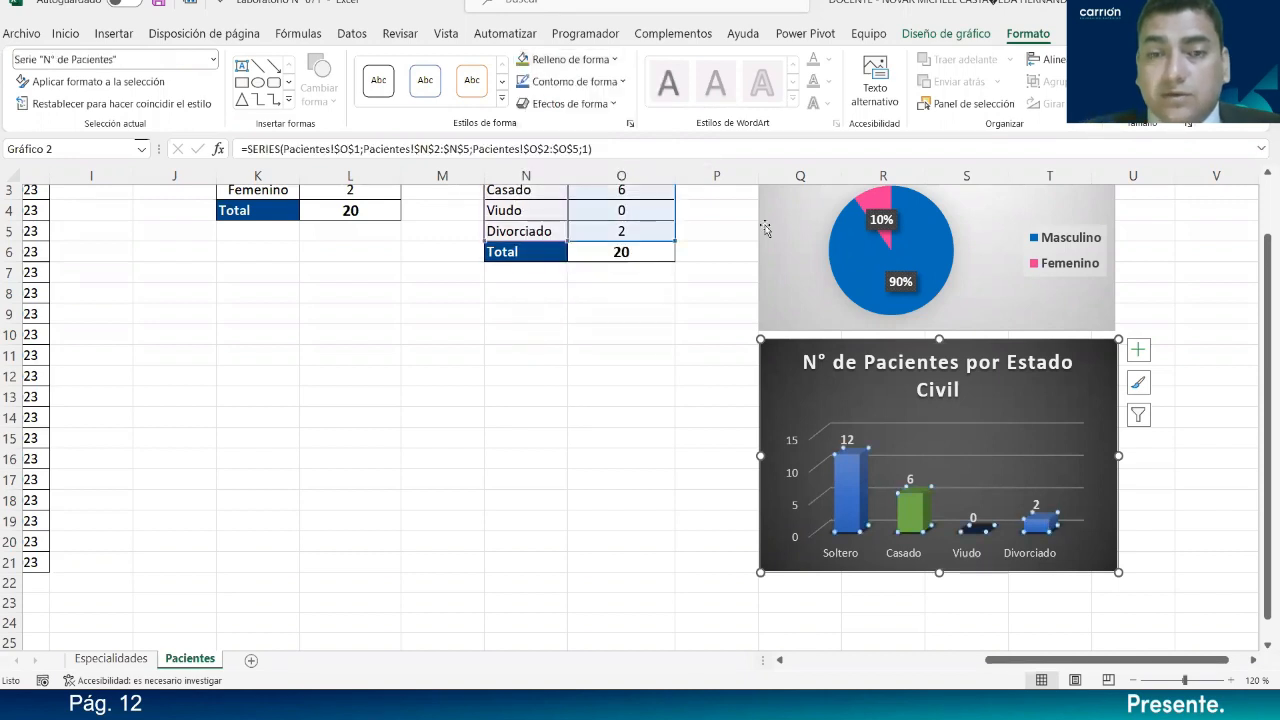
left_click(614, 59)
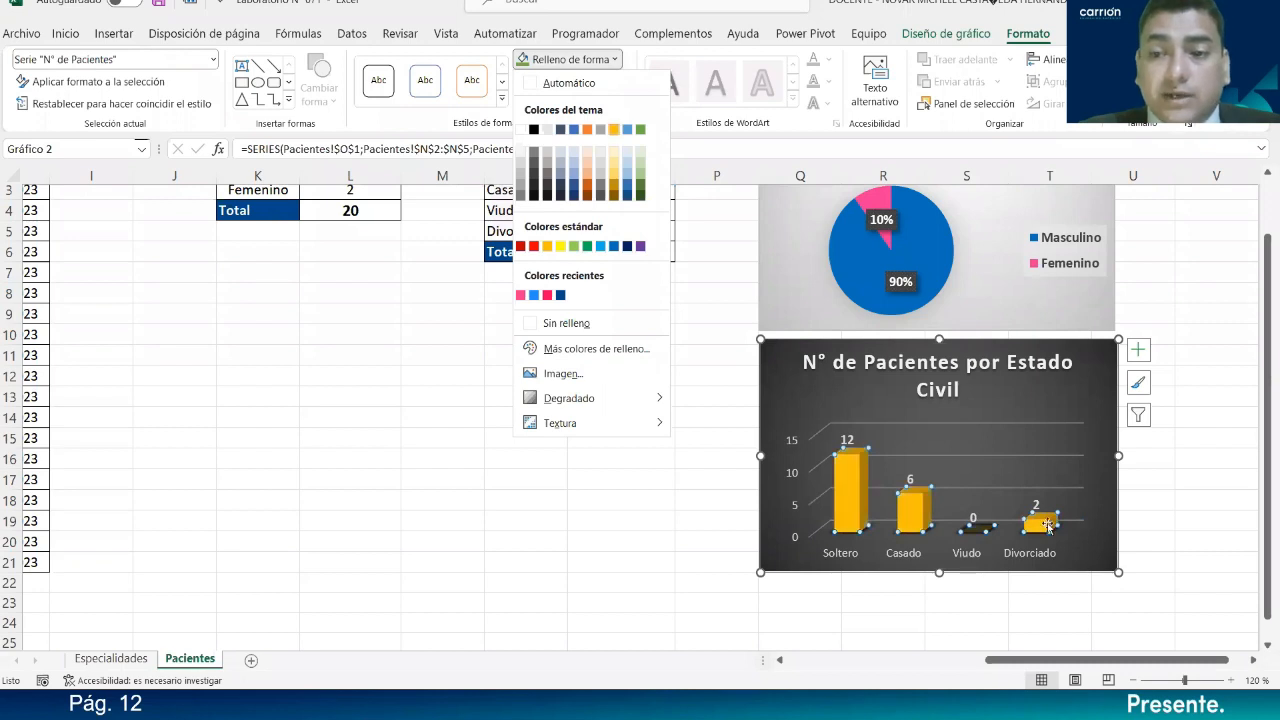
left_click(1047, 525)
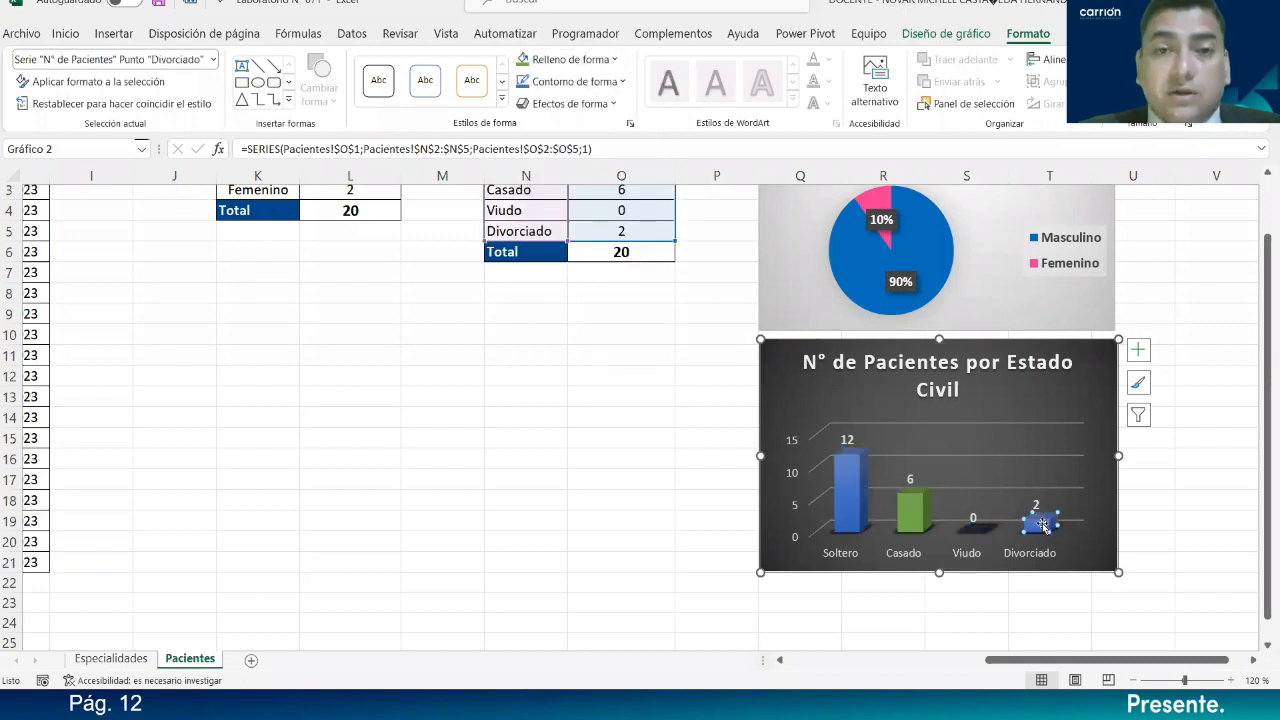
left_click(614, 59)
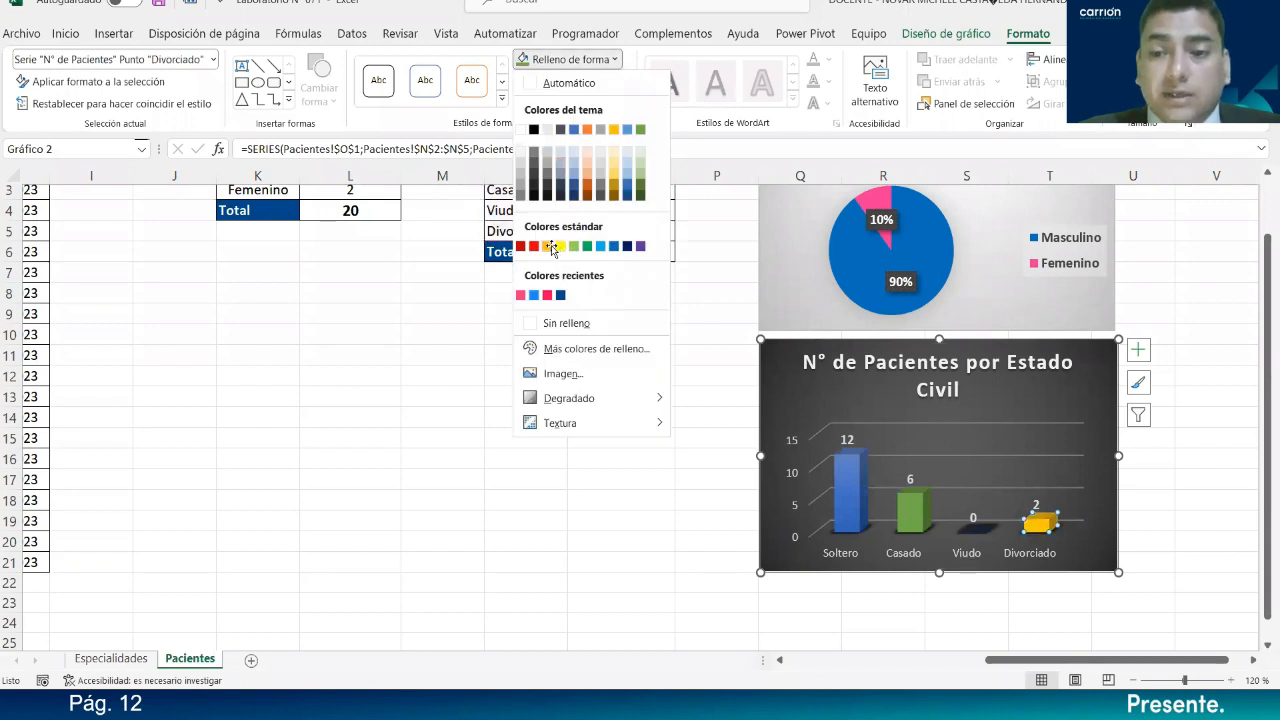
left_click(552, 247)
left_click(664, 482)
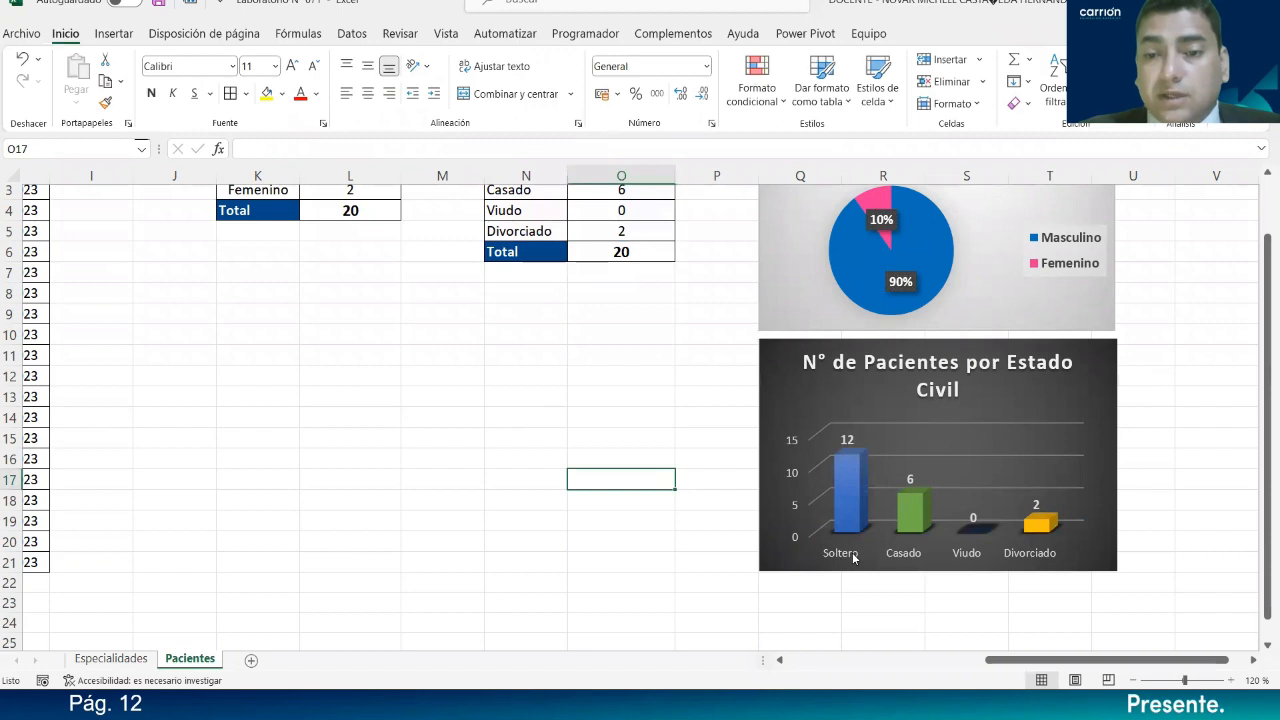
- Make the column chart's horizontal axis labels bold at size 10
left_click(852, 551)
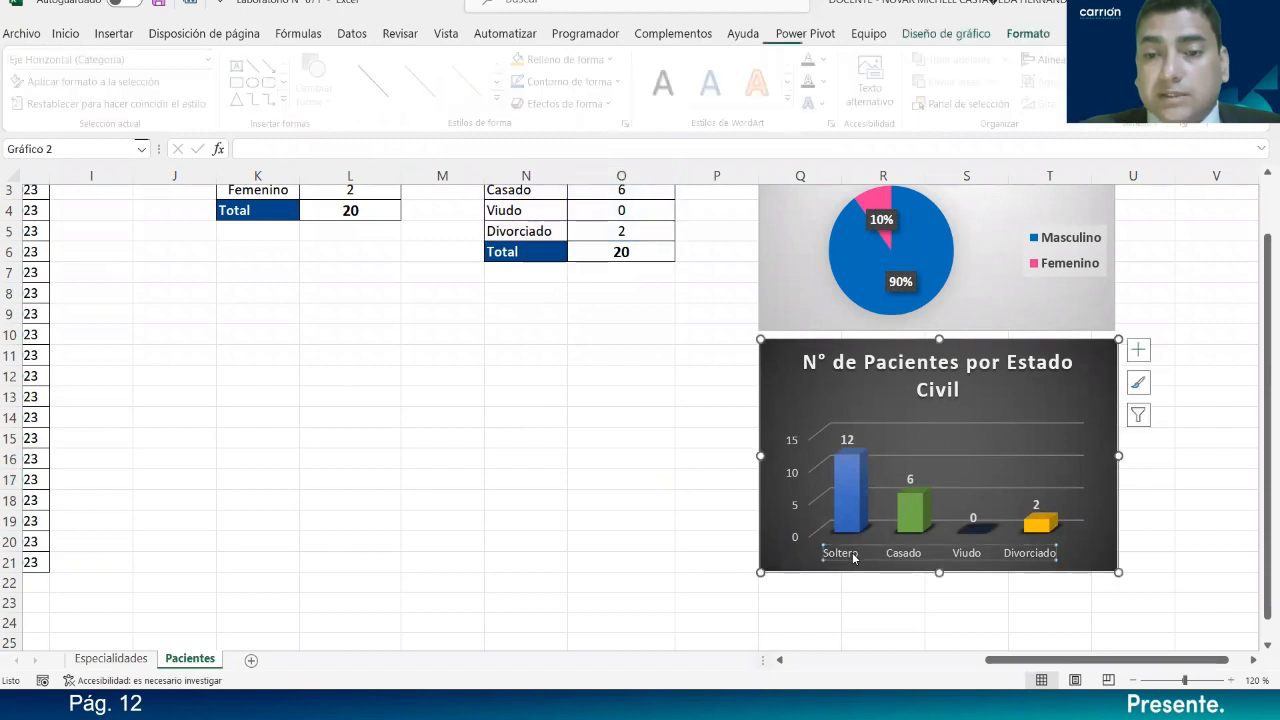
left_click(66, 33)
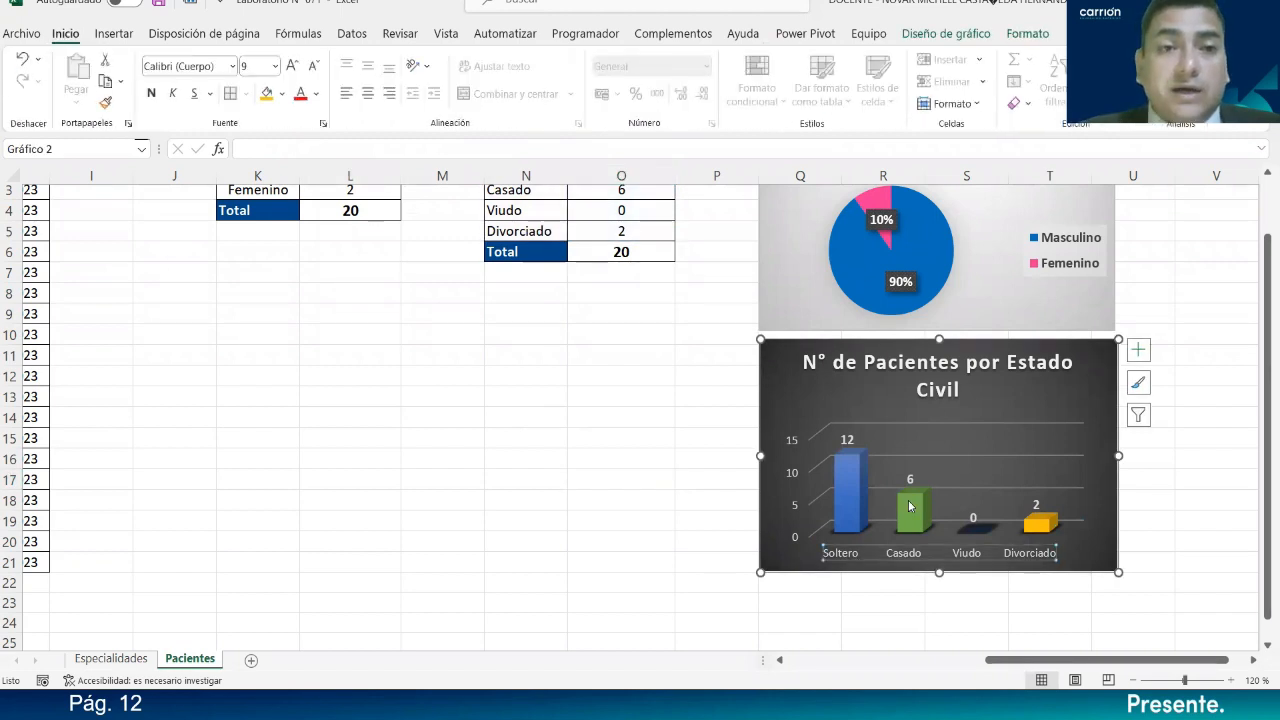
left_click(152, 93)
left_click(293, 66)
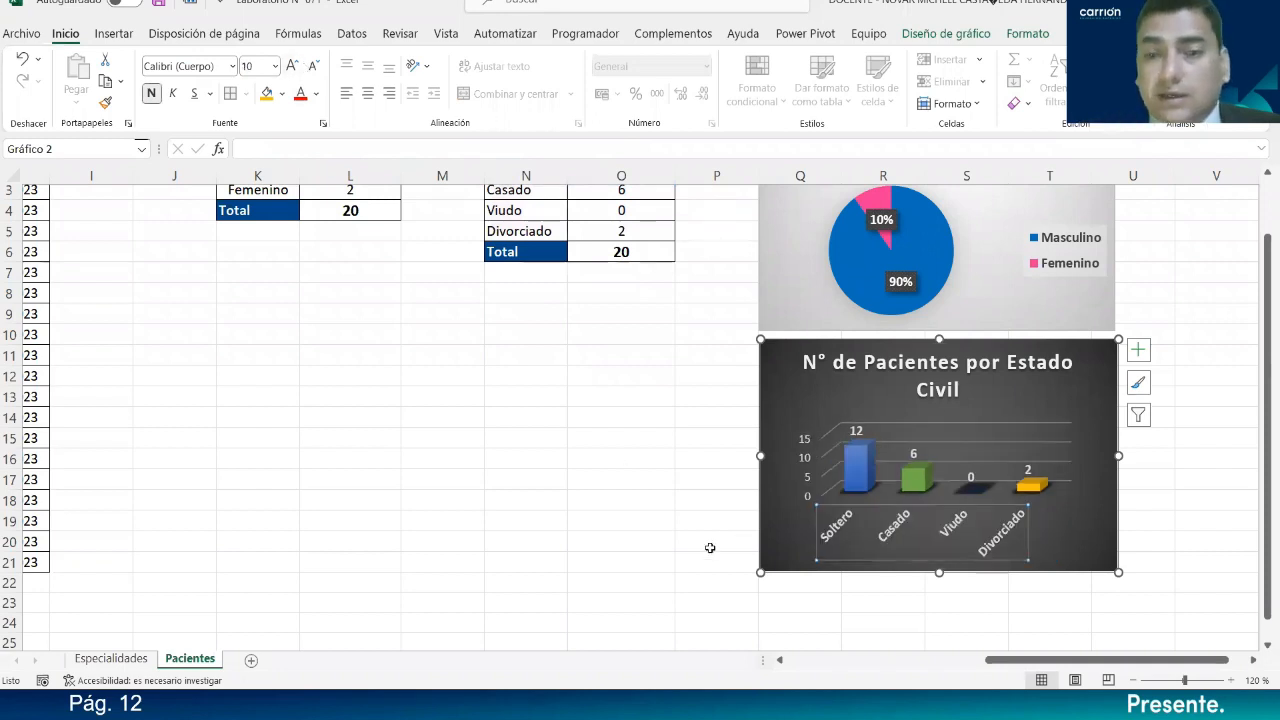
- Extend the column chart's height downward to the end of row 23 and deselect it
left_click(1068, 563)
left_click_drag(938, 572, 940, 612)
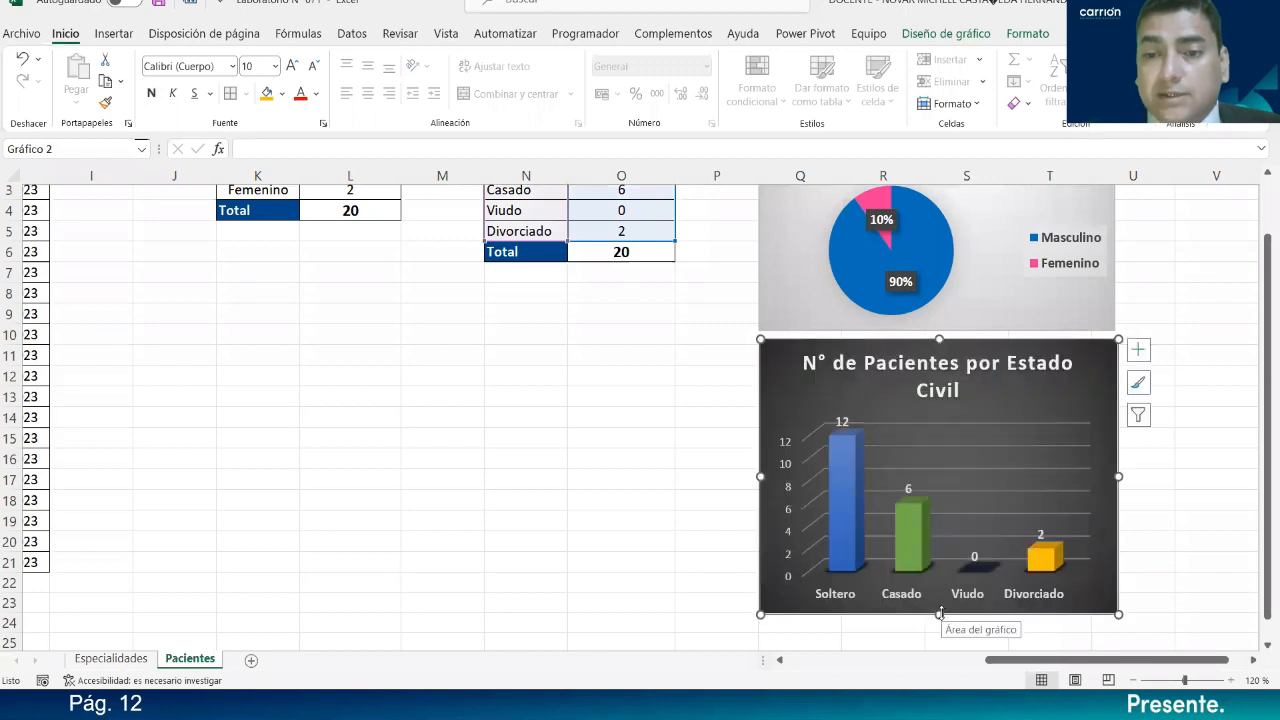
left_click(671, 438)
- Collapse the ribbon so that the summary tables and both charts fit in view from row 1
scroll(671, 438, "up", 1)
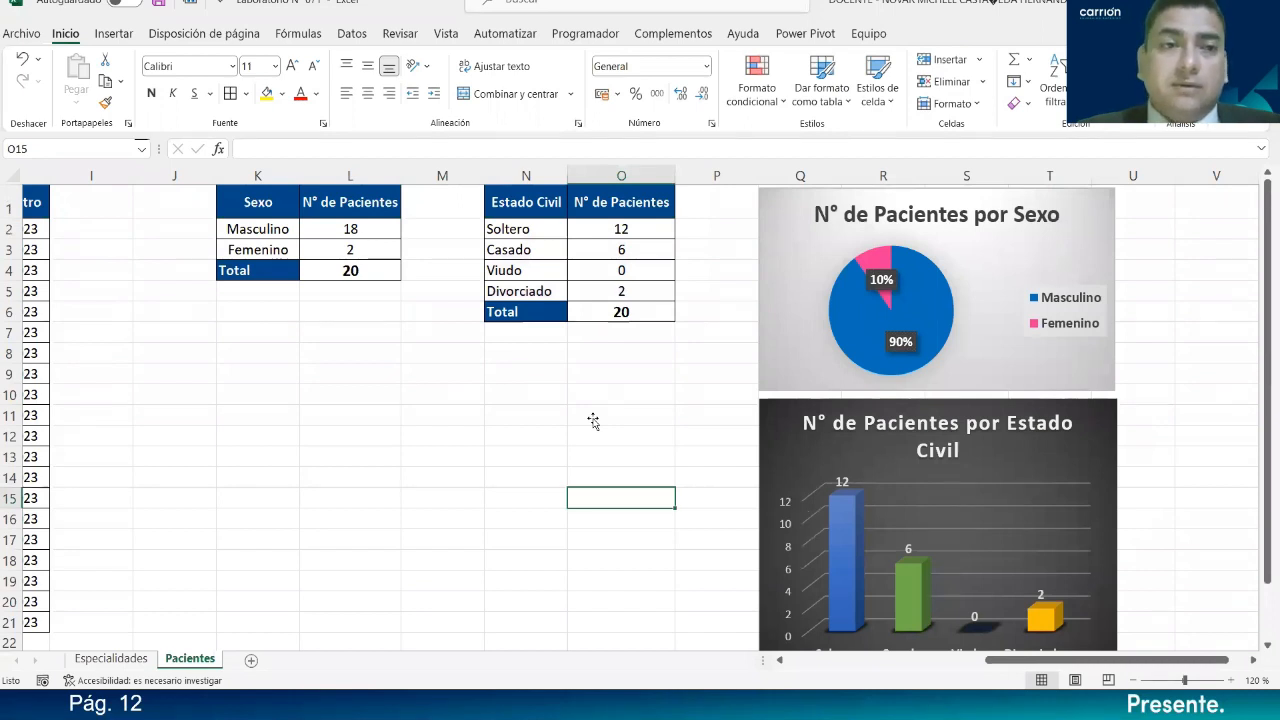
right_click(69, 41)
left_click(377, 347)
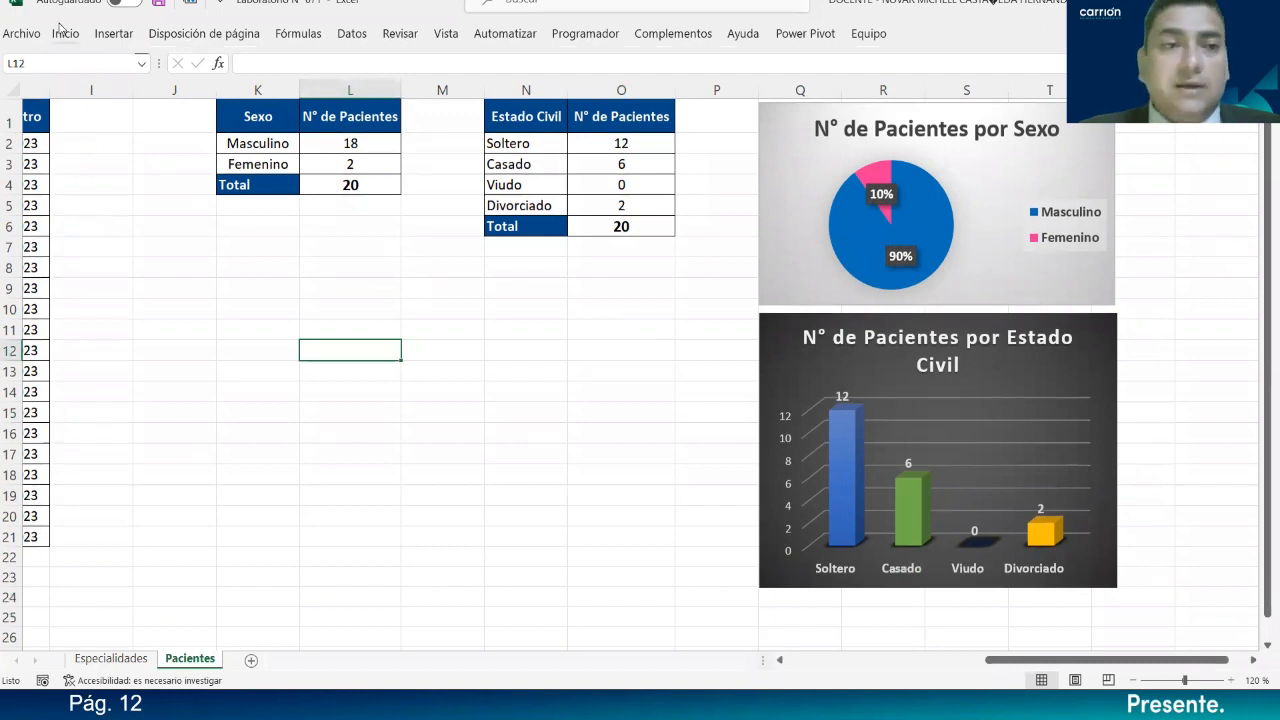
left_click(157, 7)
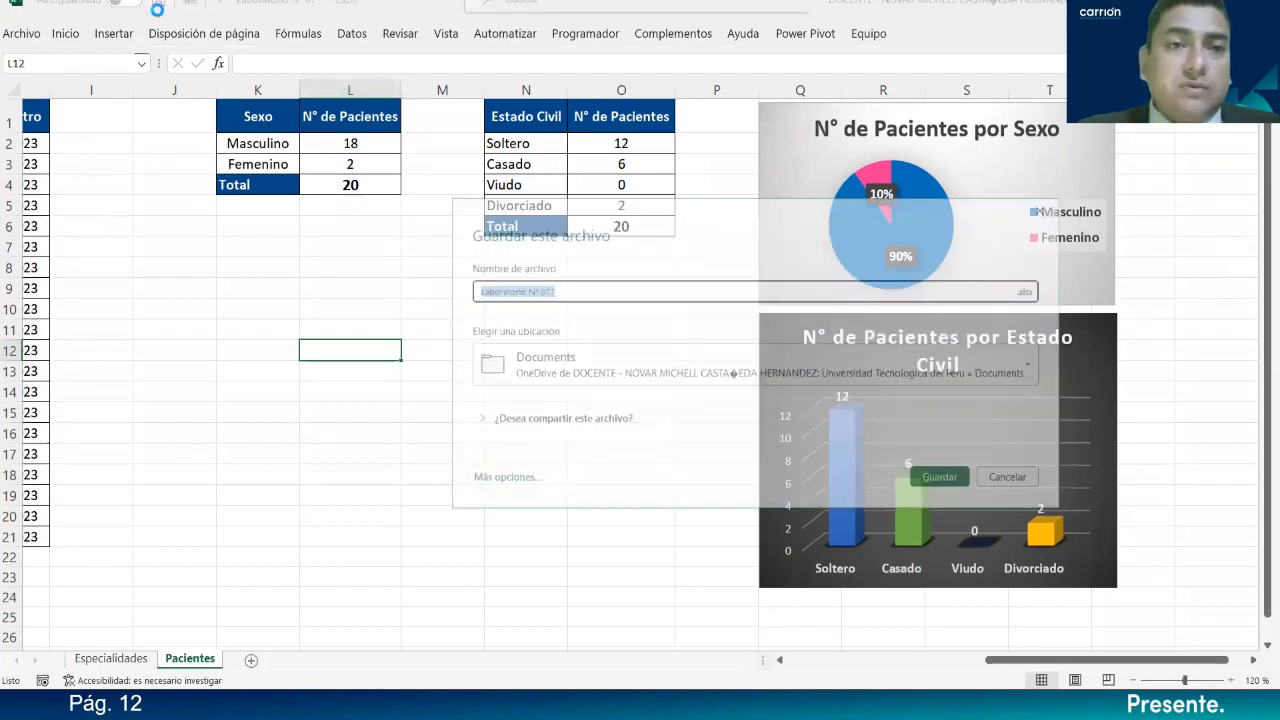
left_click_drag(748, 218, 485, 162)
left_click(759, 427)
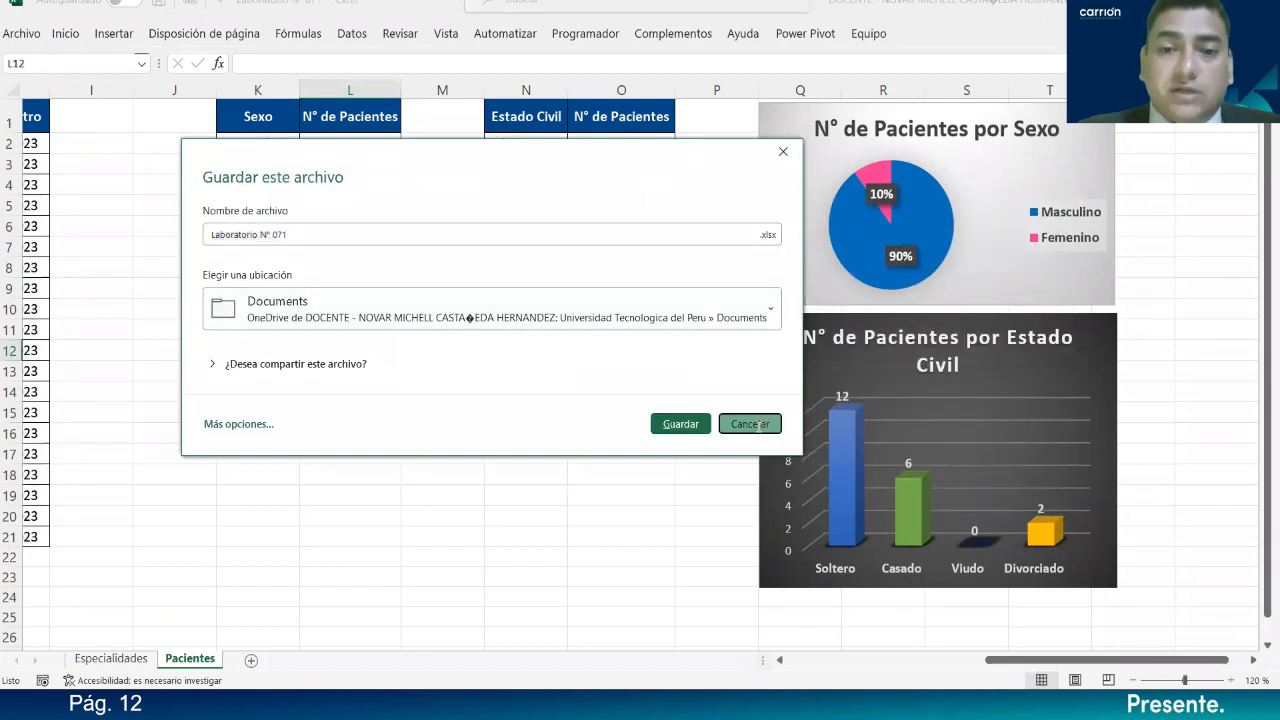
- Start saving the workbook under a new name and browse to the folder C:\Micash
left_click(21, 36)
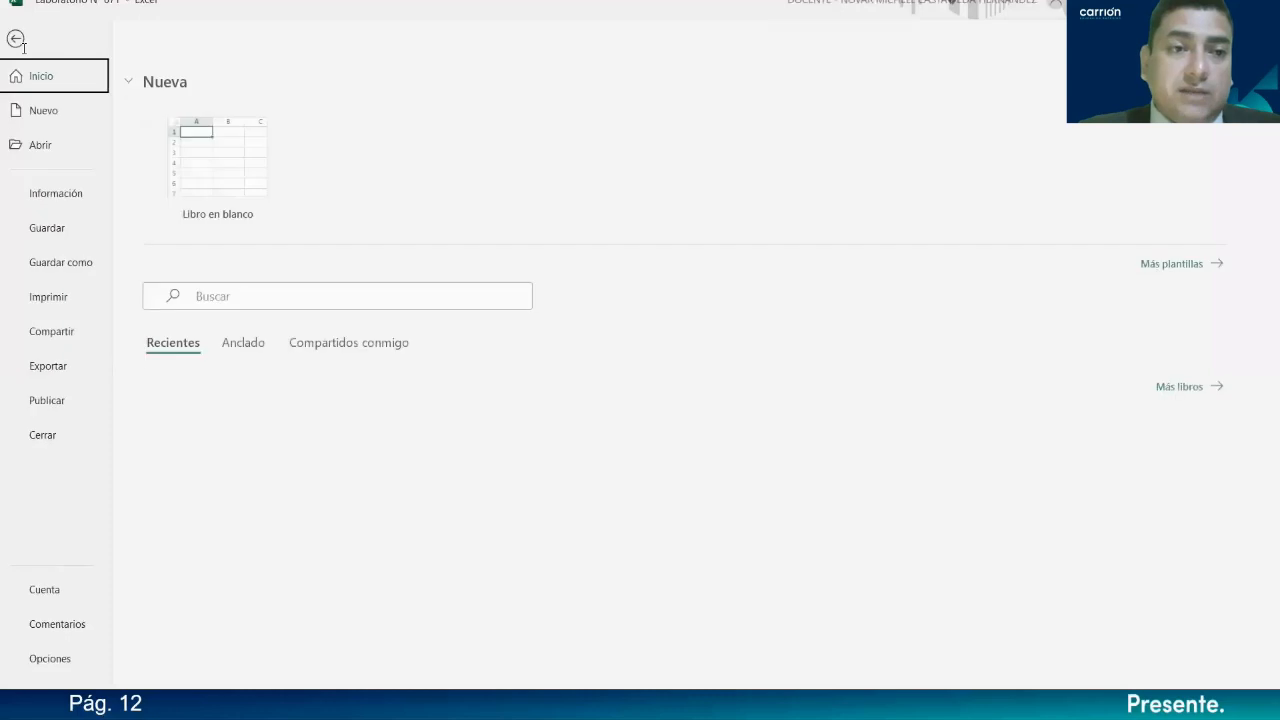
left_click(78, 264)
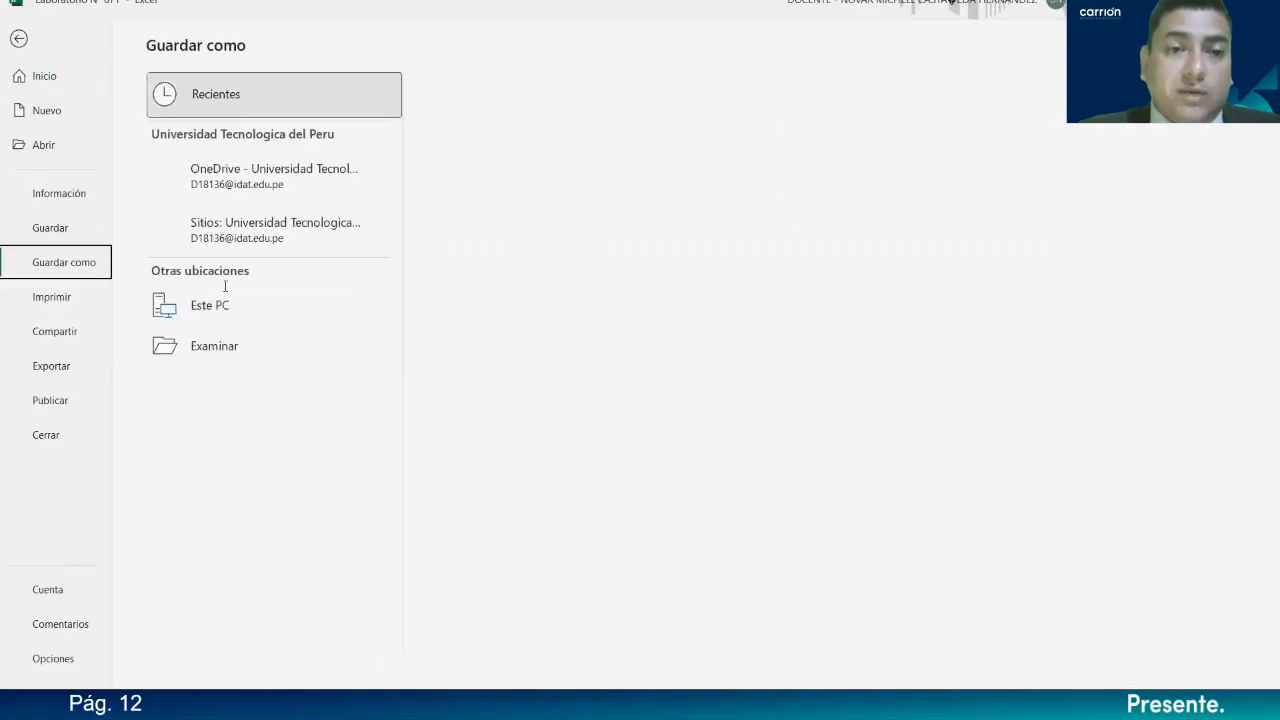
left_click(228, 386)
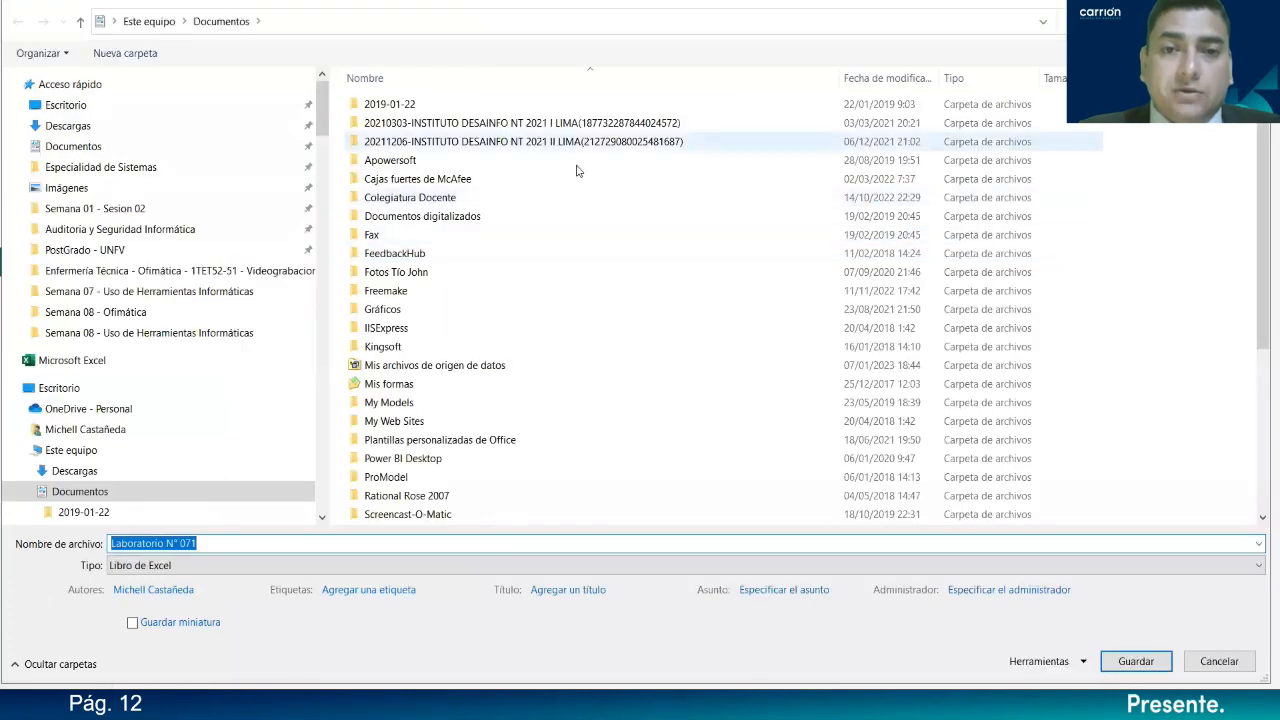
left_click(417, 18)
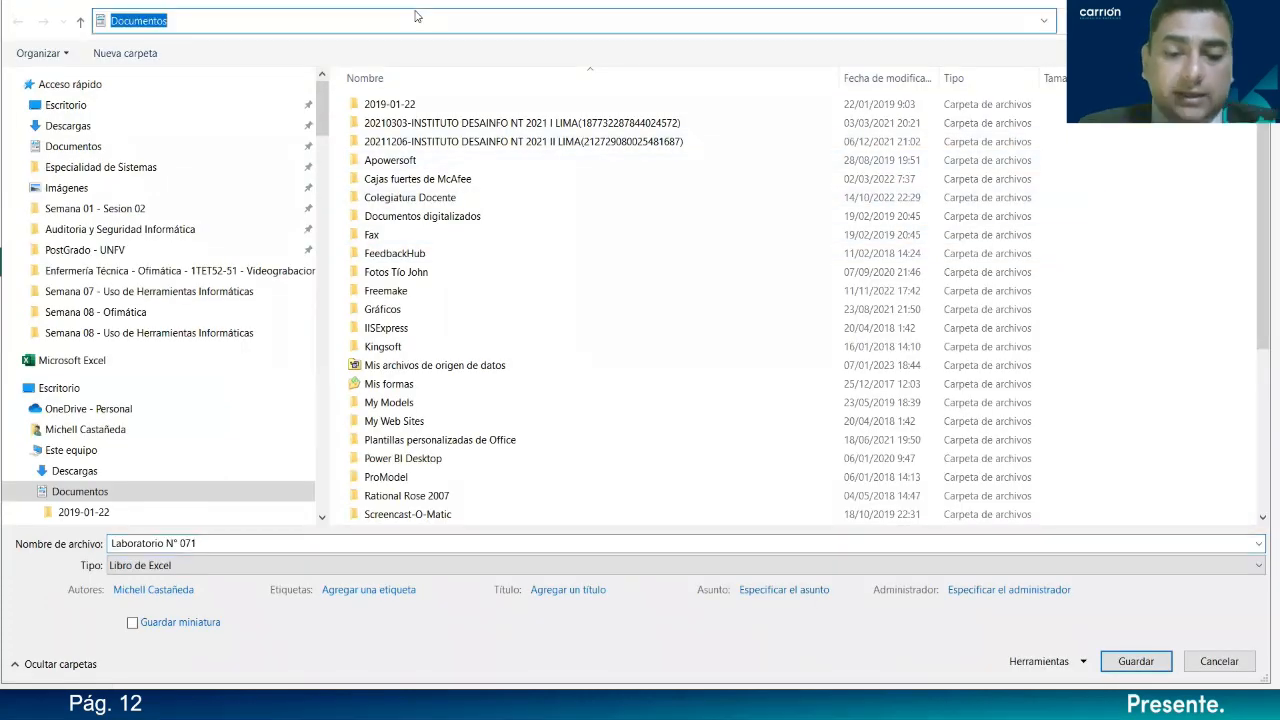
type("c:\\")
key("Return")
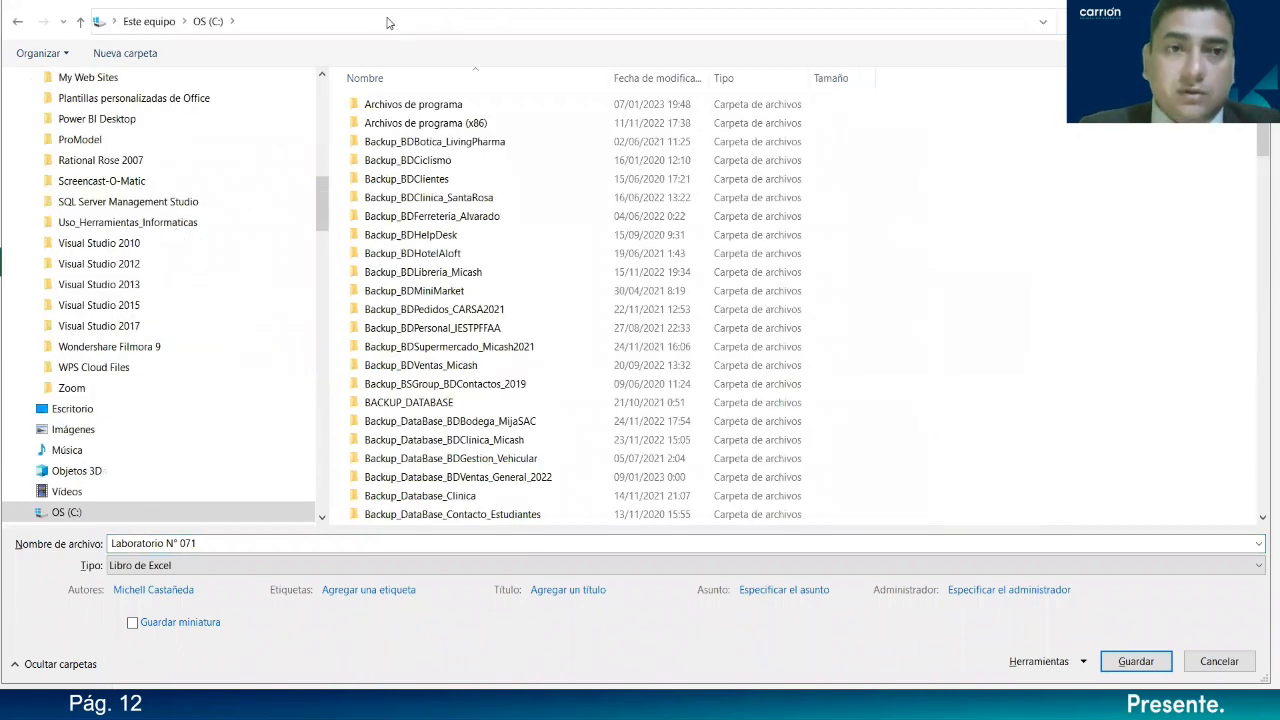
left_click(389, 22)
type("micash")
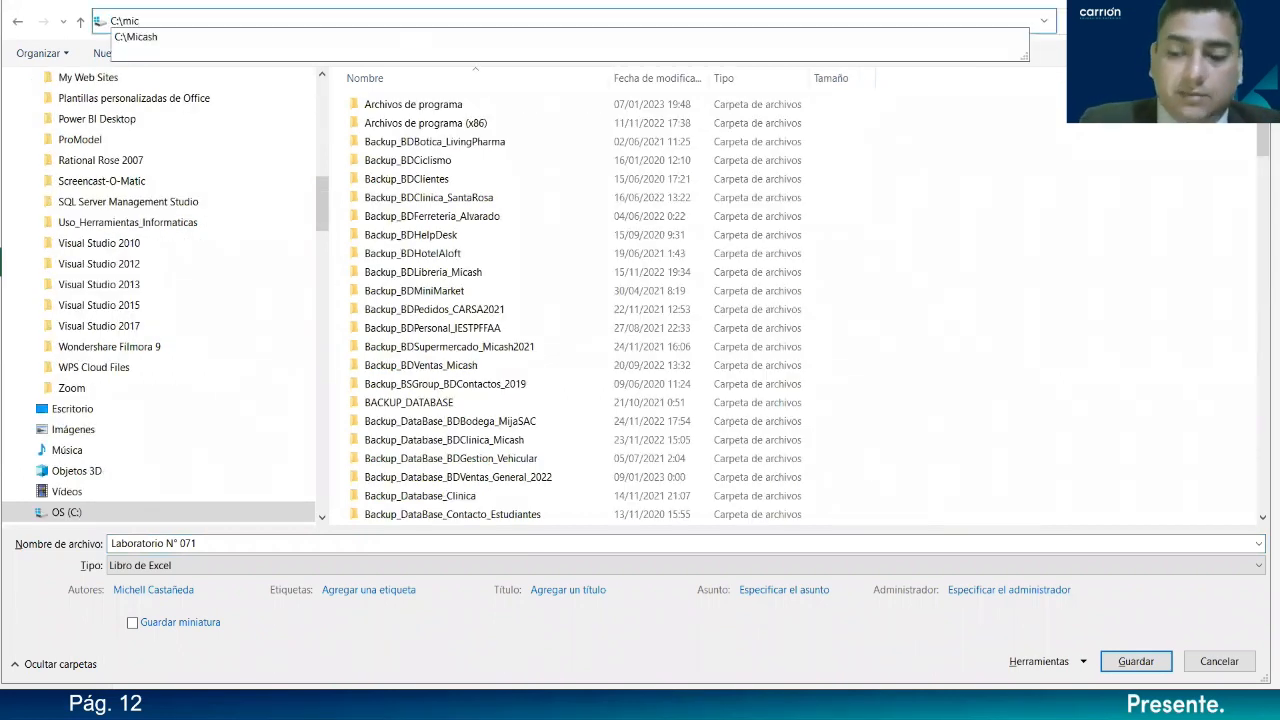
key("Down")
key("Return")
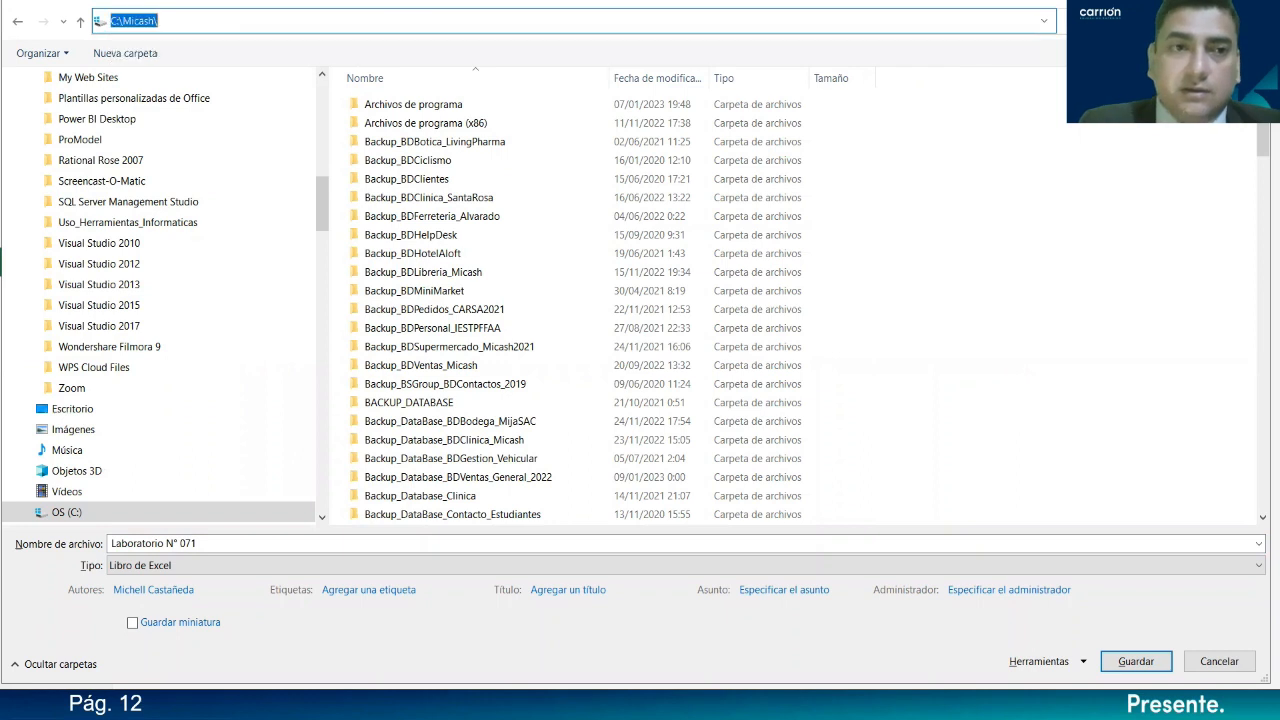
- Open the subfolder Instituto_Carrión\Farmacia Técnica - Ofimática\Semana 08 - Ofimática as the save location
left_click(378, 25)
left_click(378, 26)
type("\\")
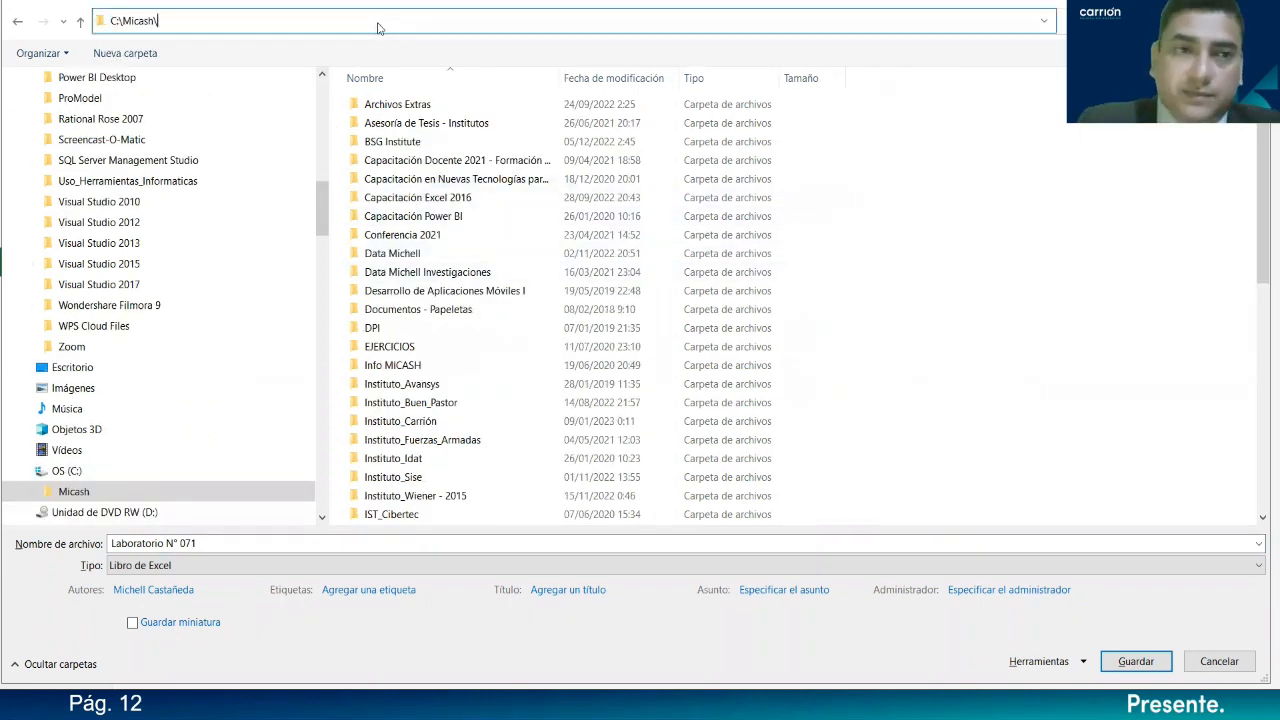
type("I")
key("Down")
key("Down")
key("Down")
key("Down")
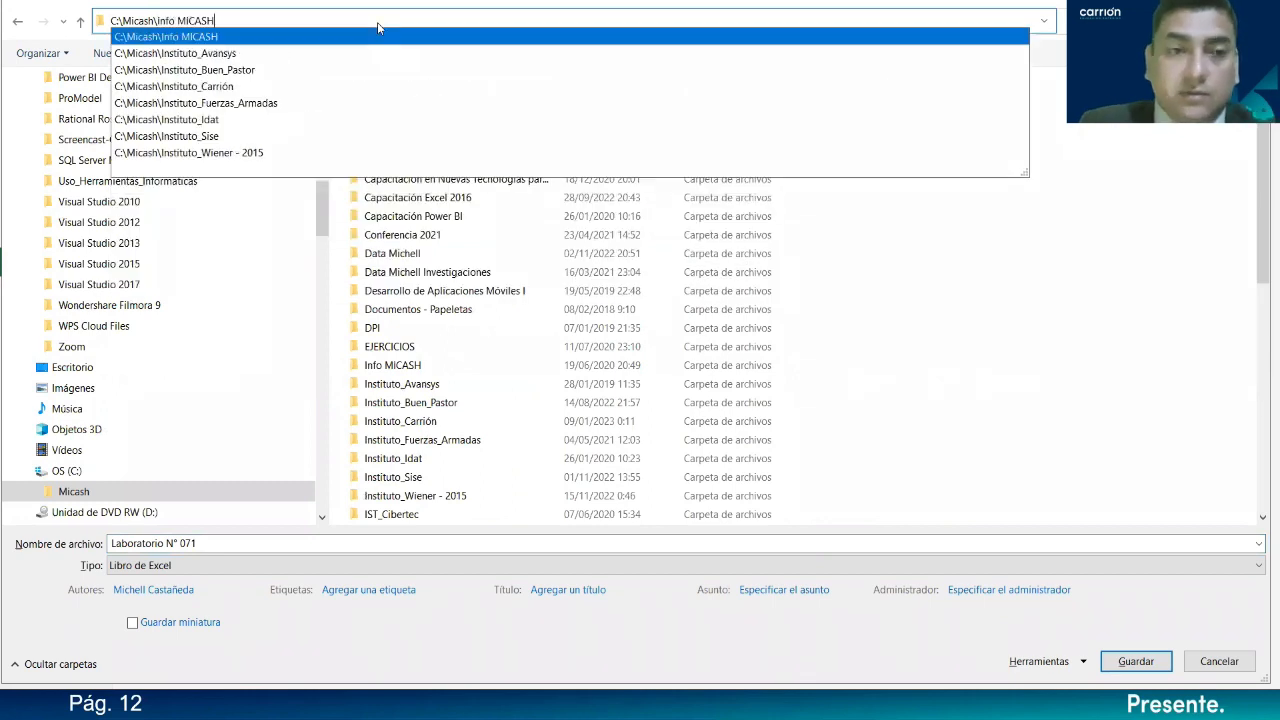
key("Return")
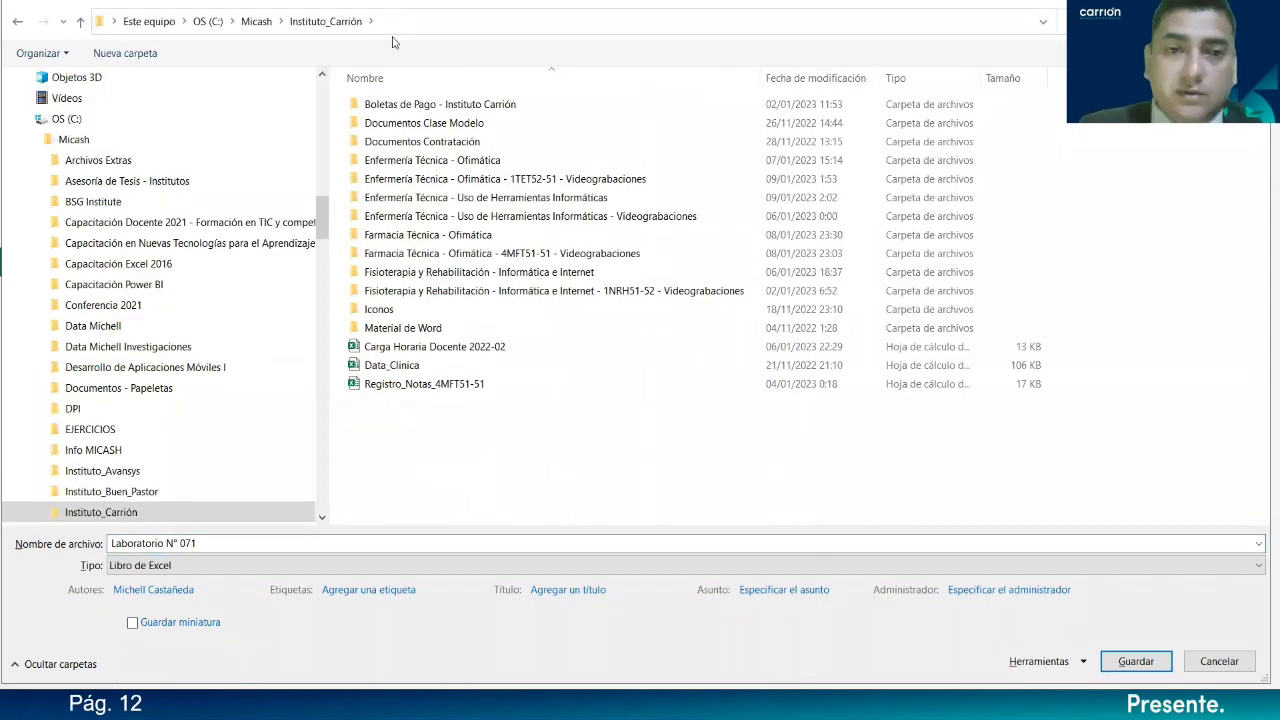
double_click(495, 236)
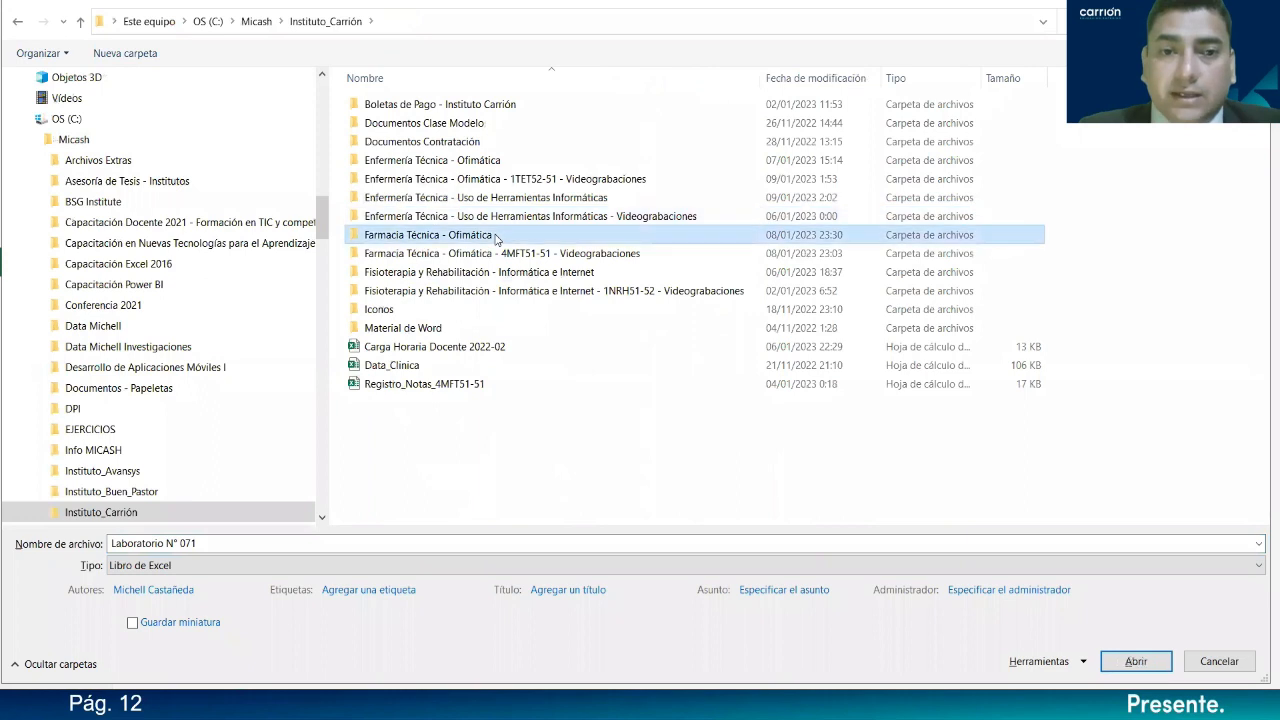
double_click(415, 253)
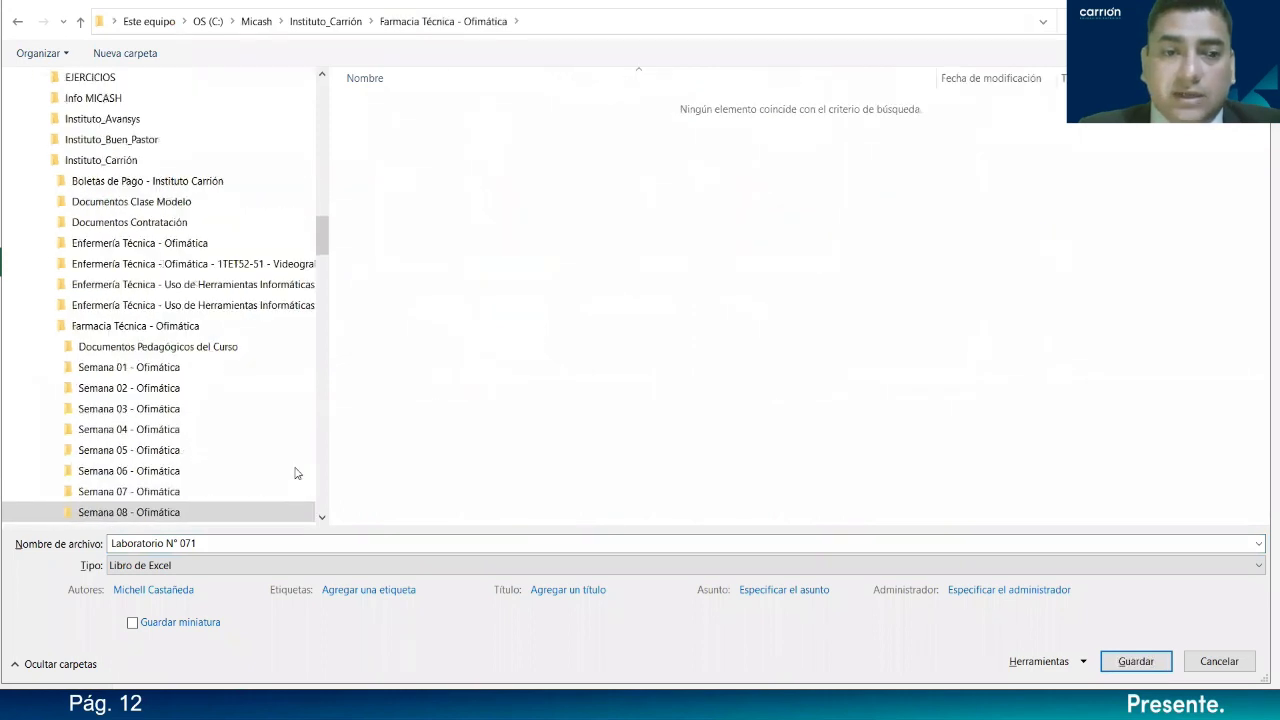
- Change the file name to "Laboratorio N° 08" and save it as an Excel workbook in the chosen folder
left_click(192, 543)
left_click_drag(191, 543, 212, 543)
key("BackSpace")
key("BackSpace")
type("8")
key("Return")
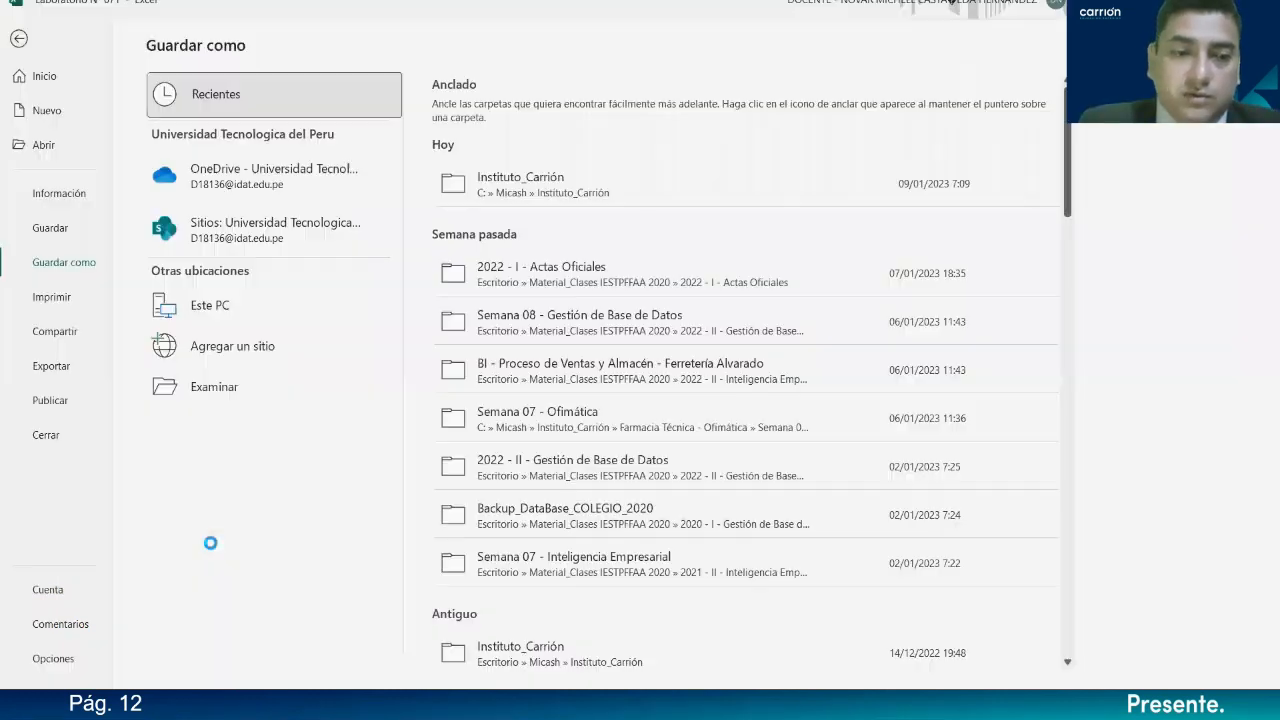